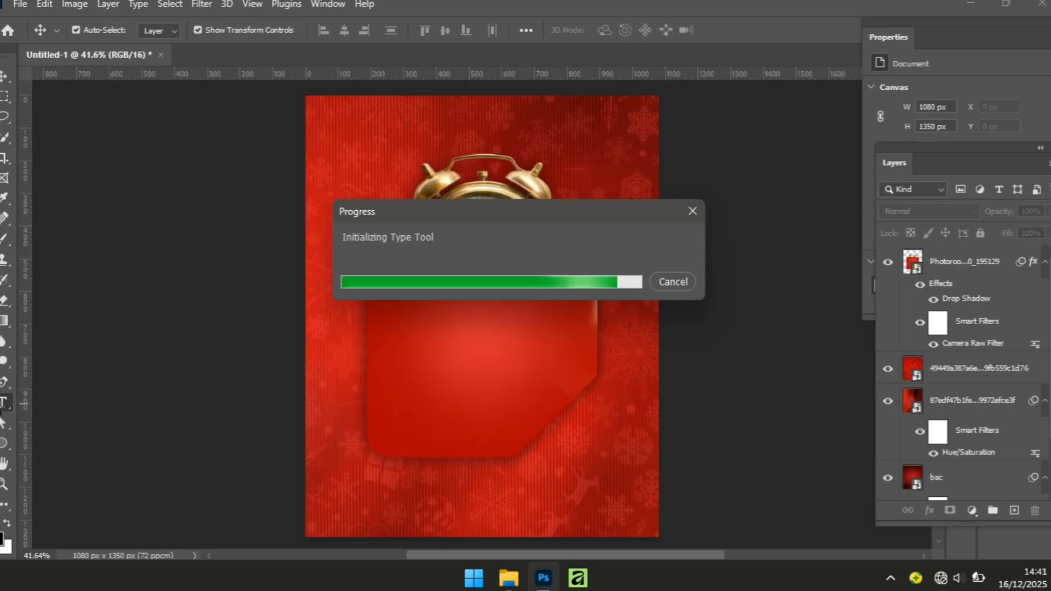
Add the text "EMBER" on the red card below the alarm clock, change its font and enlarge it
{"action": "left_click", "coordinate": [417, 309]}
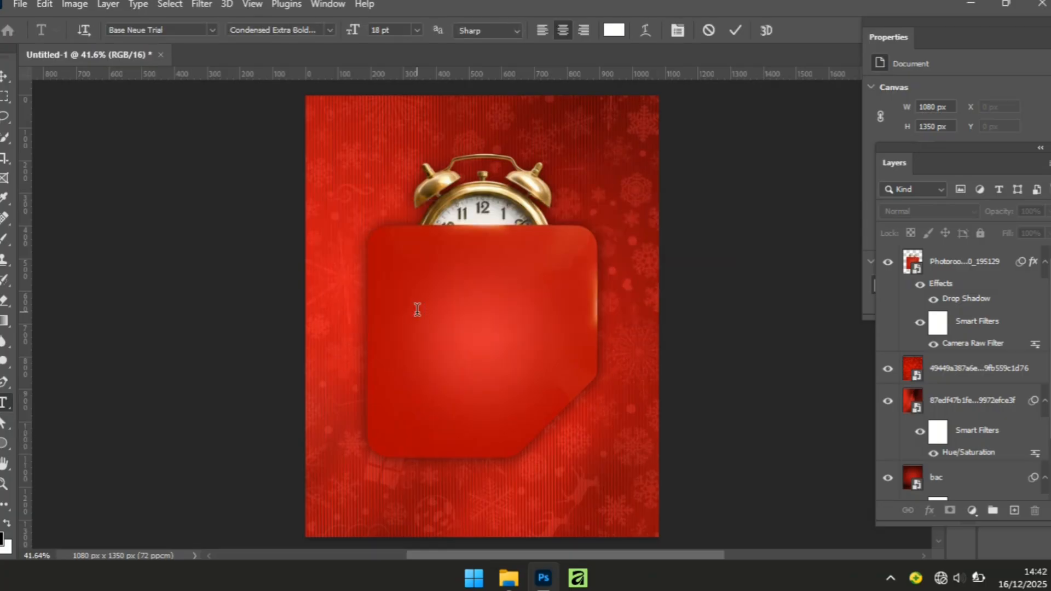
{"action": "type", "text": "EMBER"}
{"action": "key", "text": "ctrl+a"}
{"action": "left_click", "coordinate": [213, 30]}
{"action": "left_click", "coordinate": [192, 104]}
{"action": "key", "text": "ctrl+alt+shift+period"}
{"action": "key", "text": "ctrl+alt+shift+period"}
{"action": "key", "text": "ctrl+alt+shift+period"}
{"action": "key", "text": "ctrl+alt+shift+period"}
{"action": "key", "text": "ctrl+alt+shift+period"}
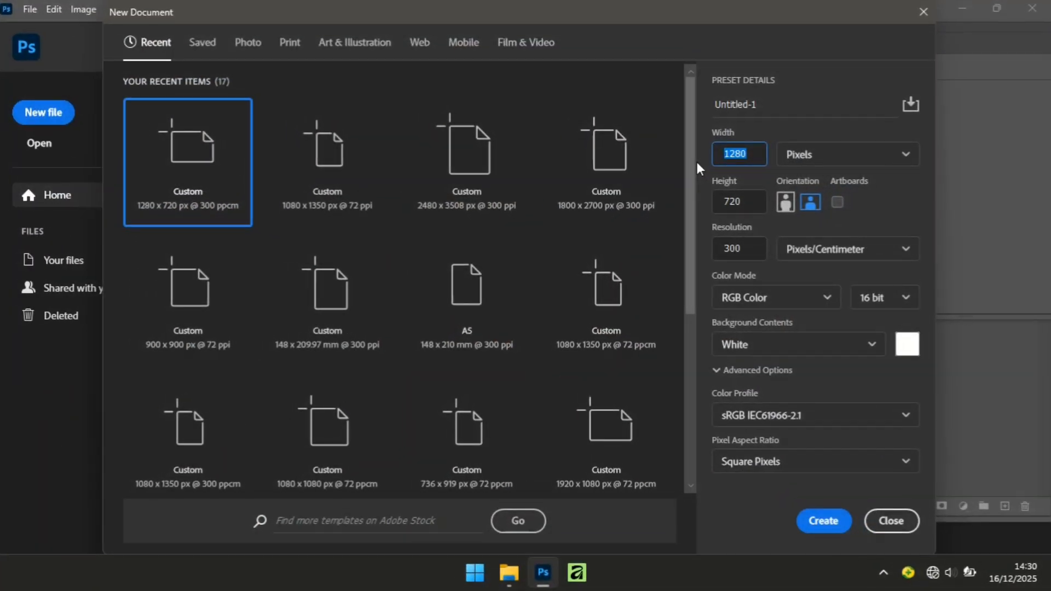
Create a new document 1080 px wide and 1350 px high with a resolution of 72 pixels/centimeter
{"action": "type", "text": "1080"}
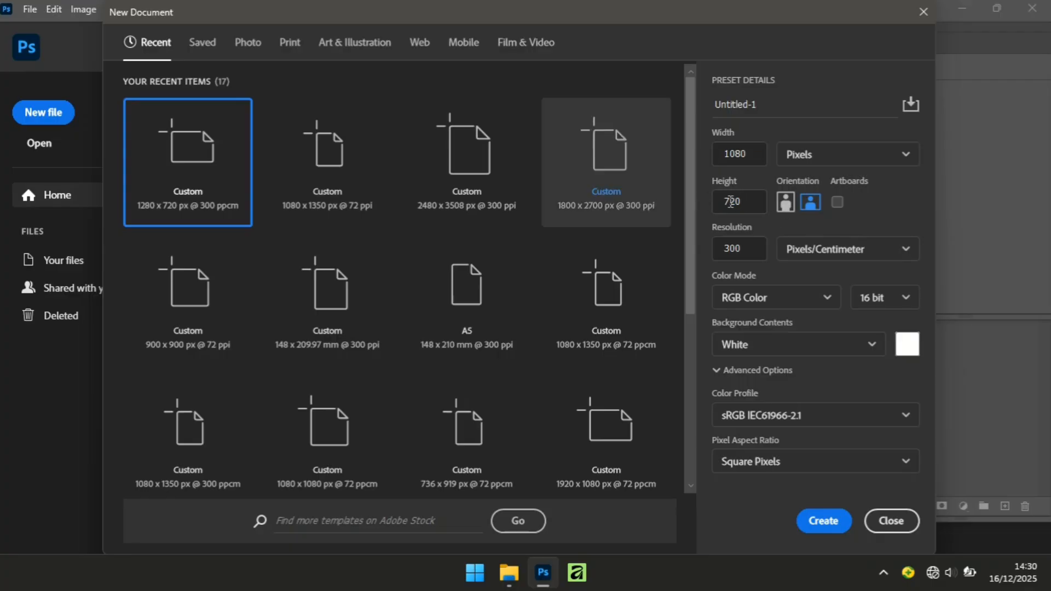
{"action": "left_click_drag", "start_coordinate": [743, 202], "coordinate": [715, 200]}
{"action": "type", "text": "135"}
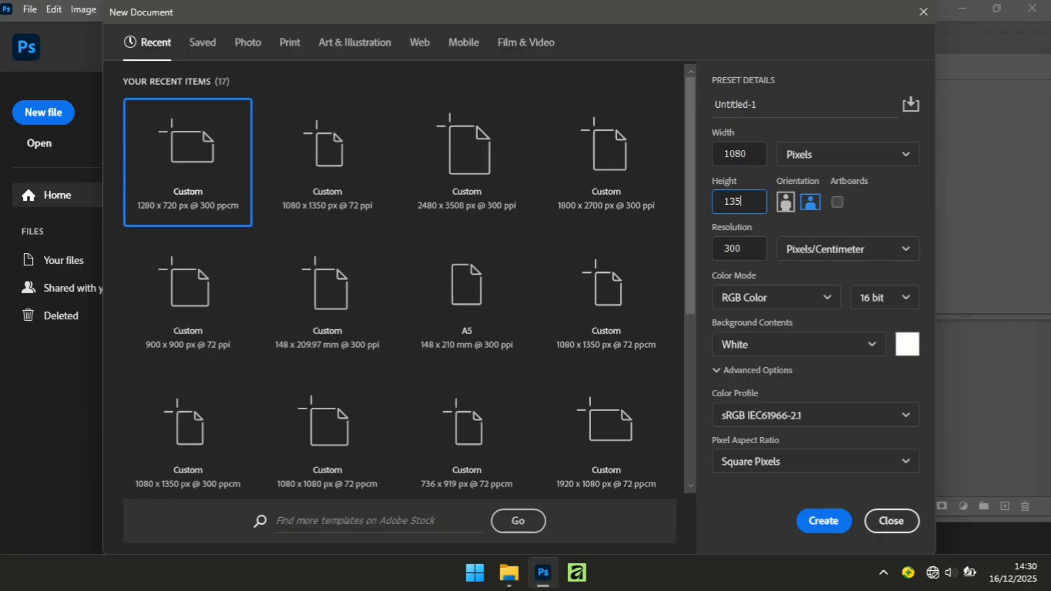
{"action": "type", "text": "0"}
{"action": "key", "text": "Tab"}
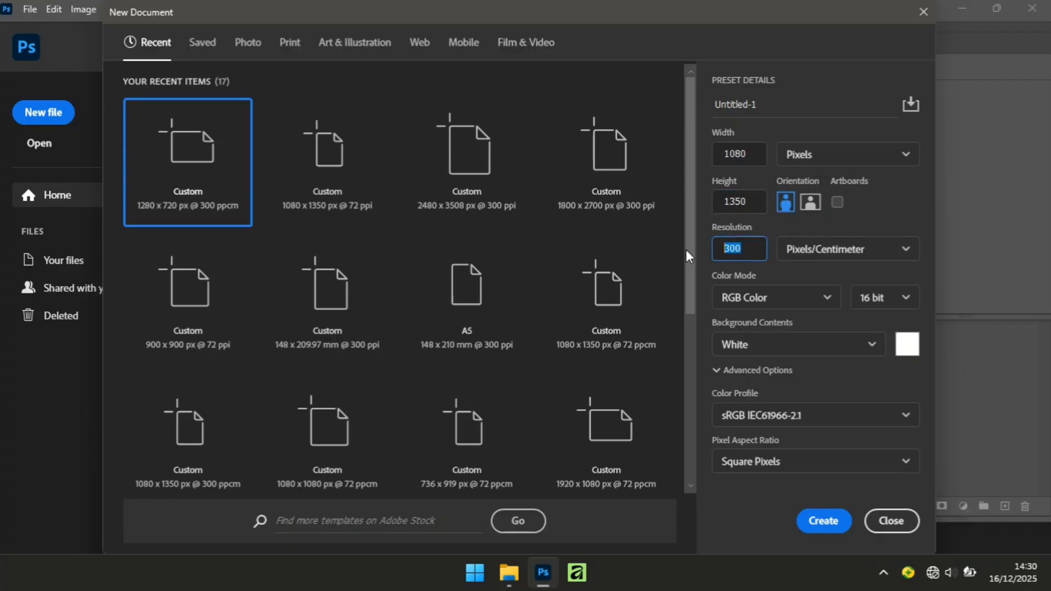
{"action": "type", "text": "72"}
{"action": "left_click", "coordinate": [824, 520]}
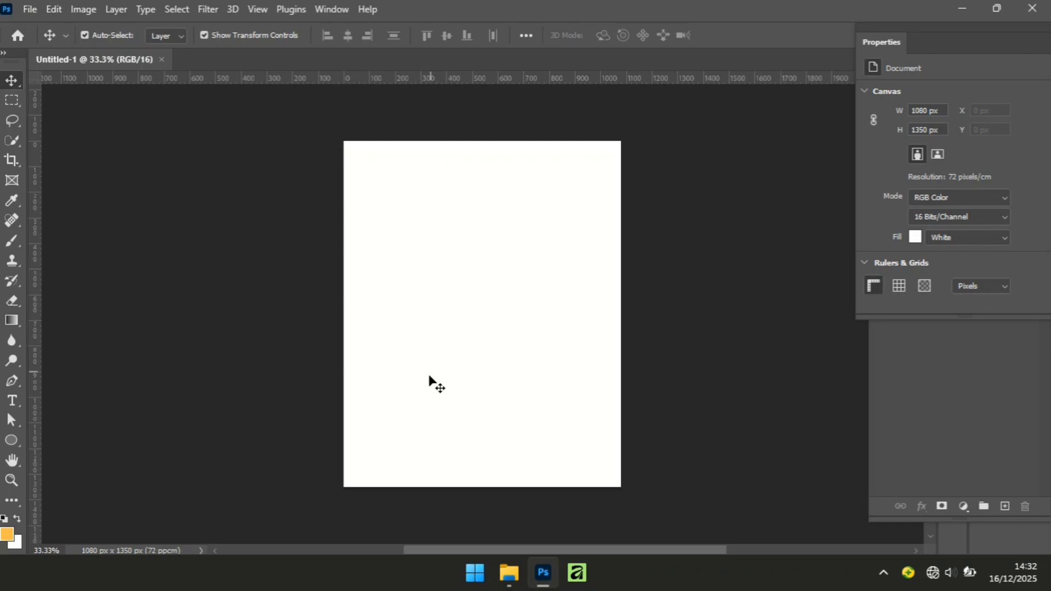
Place bac.png from the Documents New folder so that it fills the blank canvas
{"action": "key", "text": "z"}
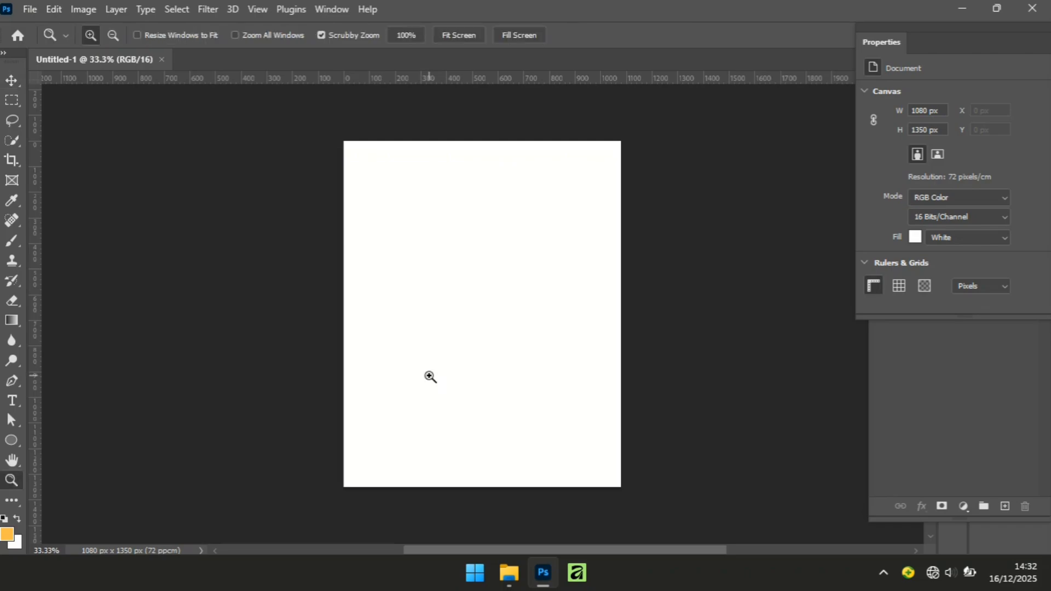
{"action": "right_click", "coordinate": [430, 377]}
{"action": "left_click", "coordinate": [469, 382]}
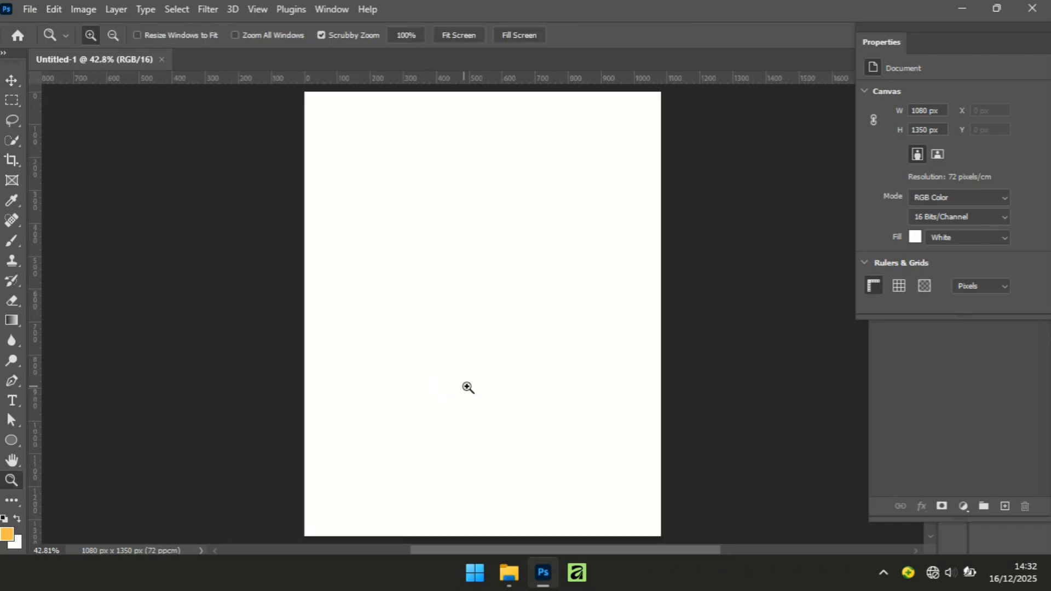
{"action": "left_click_drag", "start_coordinate": [485, 376], "coordinate": [485, 363]}
{"action": "key", "text": "v"}
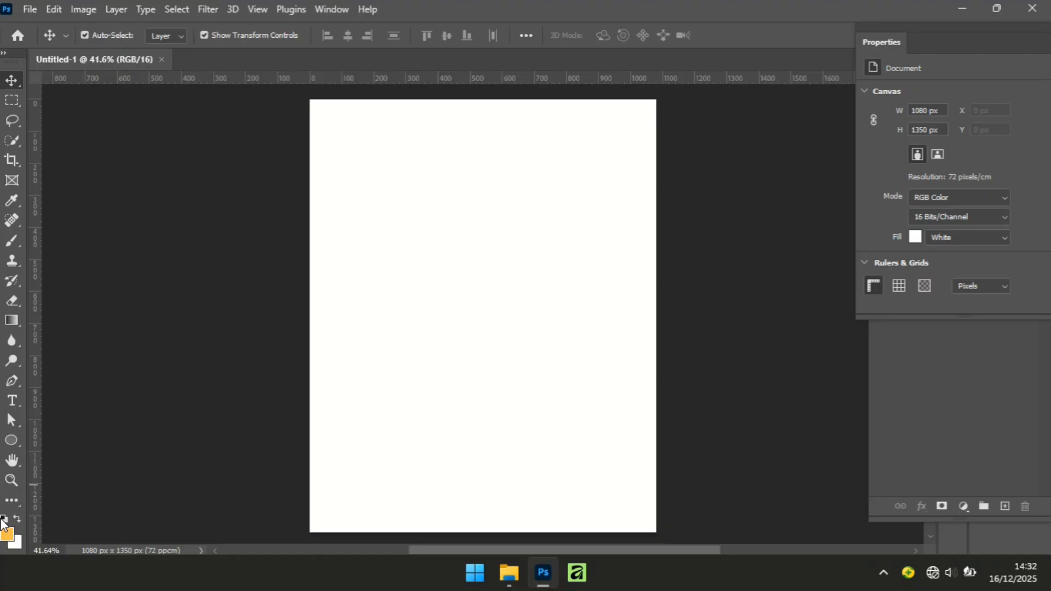
{"action": "left_click", "coordinate": [509, 572]}
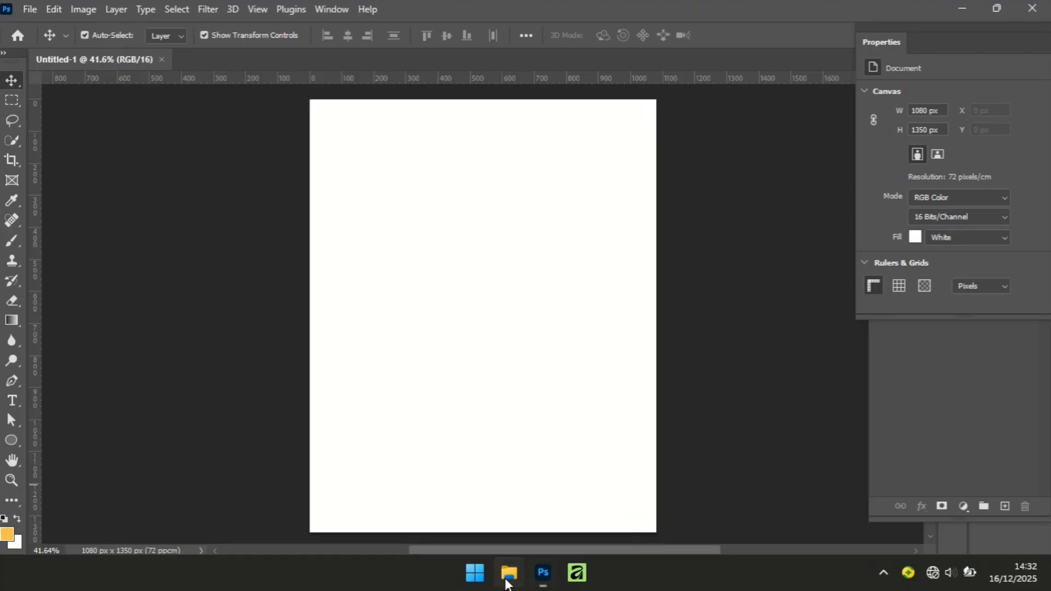
{"action": "left_click", "coordinate": [593, 151]}
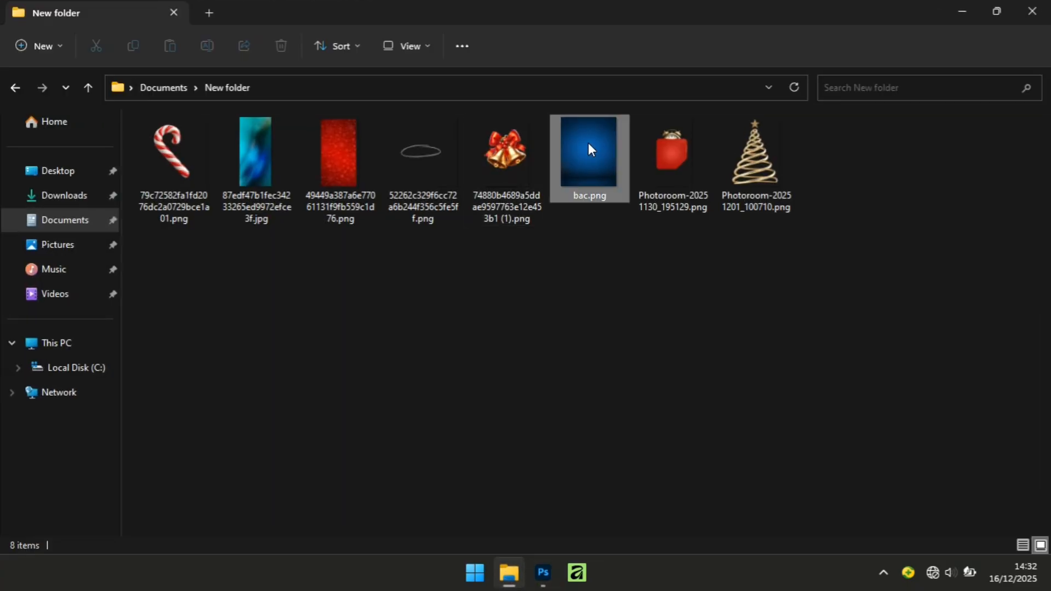
{"action": "mouse_move", "coordinate": [543, 581]}
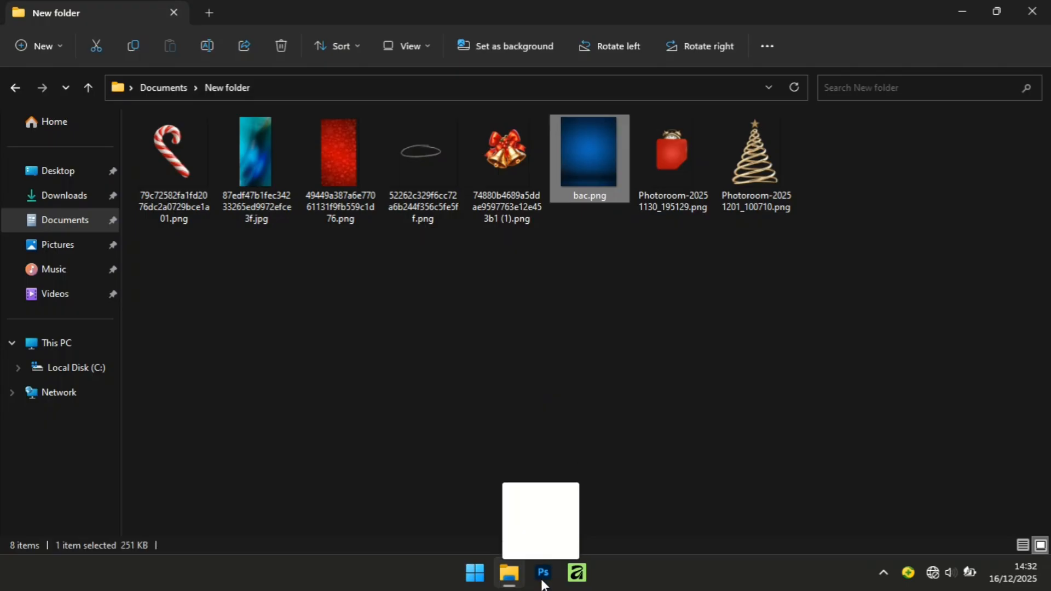
{"action": "left_click_drag", "start_coordinate": [543, 585], "coordinate": [488, 305]}
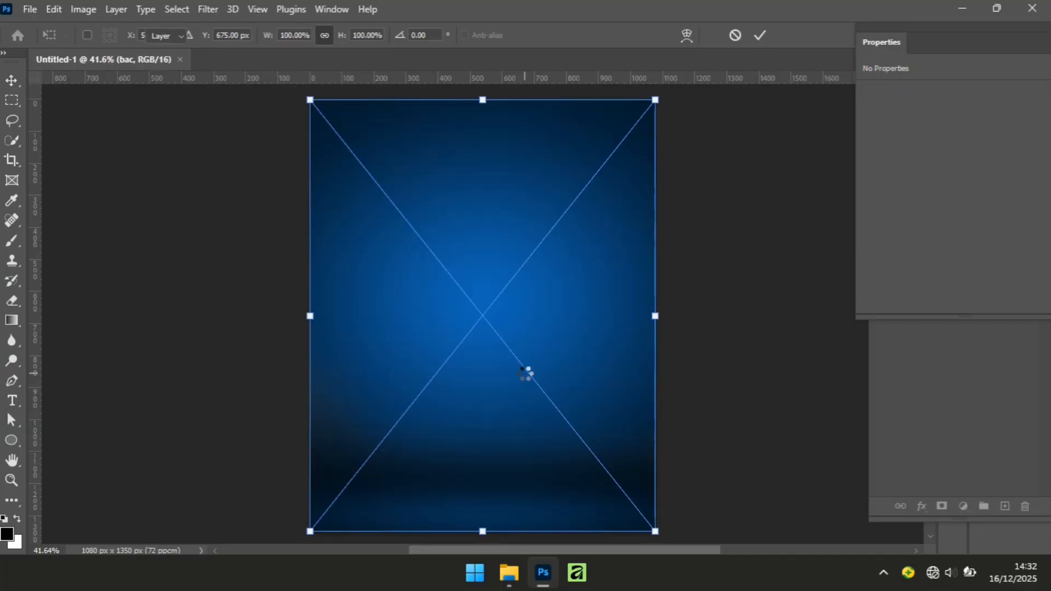
{"action": "key", "text": "Return"}
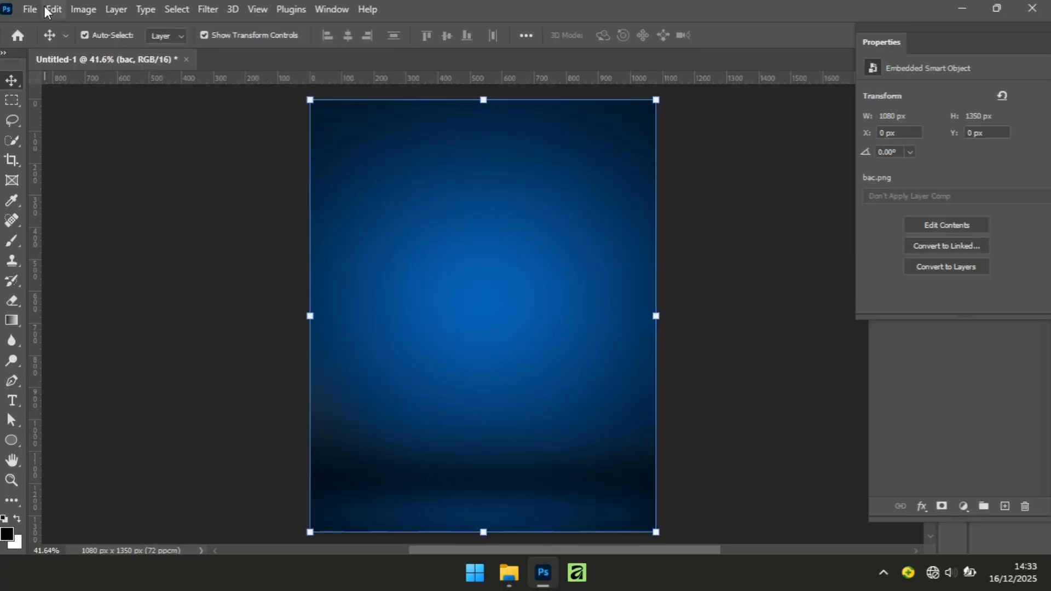
Recolor the bac background from blue to red with Hue/Saturation, setting the hue to +150
{"action": "left_click", "coordinate": [83, 10]}
{"action": "mouse_move", "coordinate": [205, 54]}
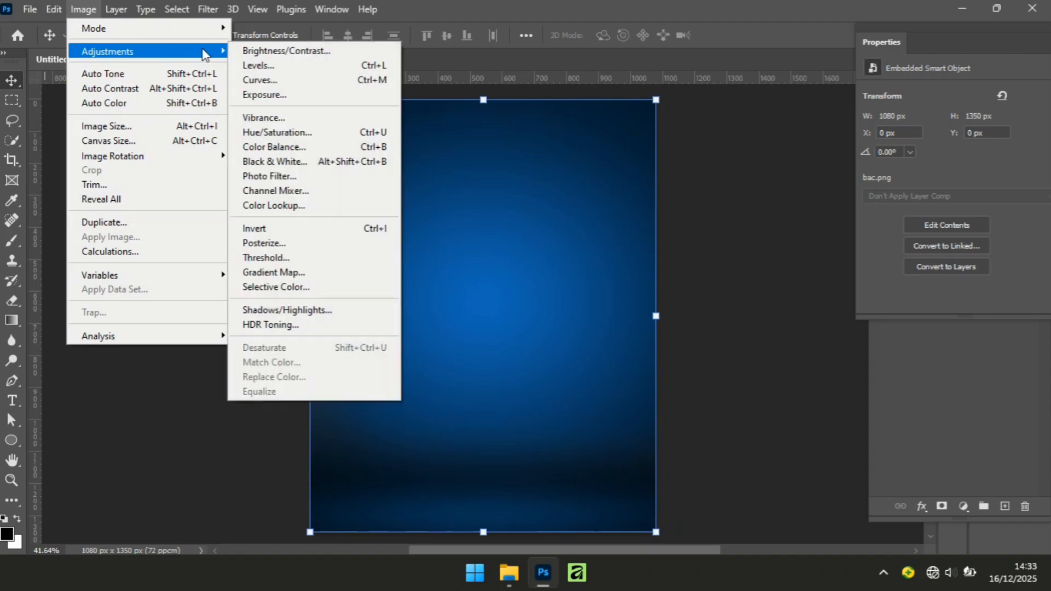
{"action": "left_click", "coordinate": [276, 132]}
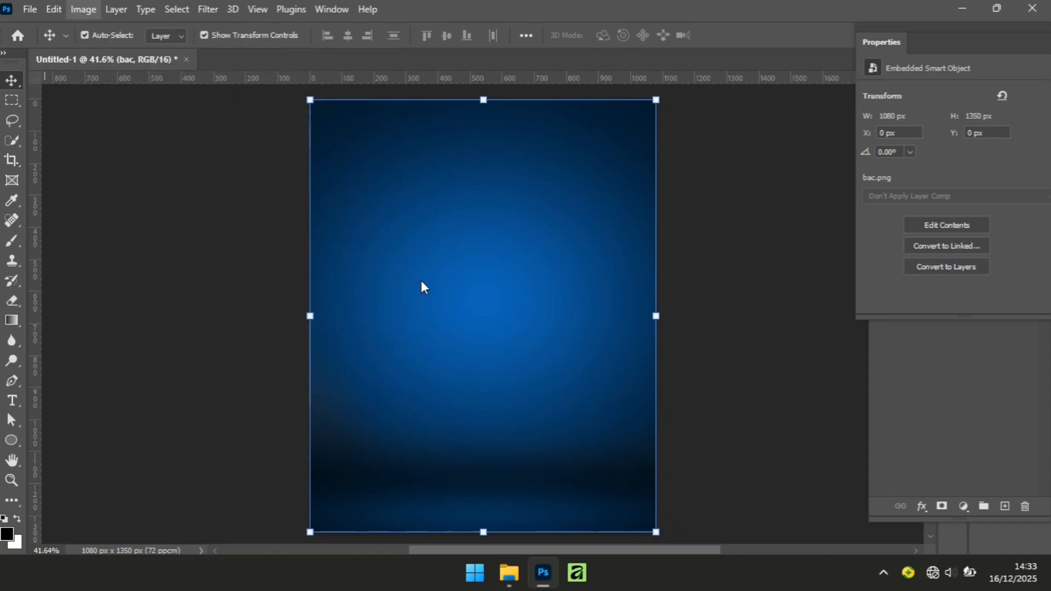
{"action": "left_click_drag", "start_coordinate": [546, 84], "coordinate": [906, 192]}
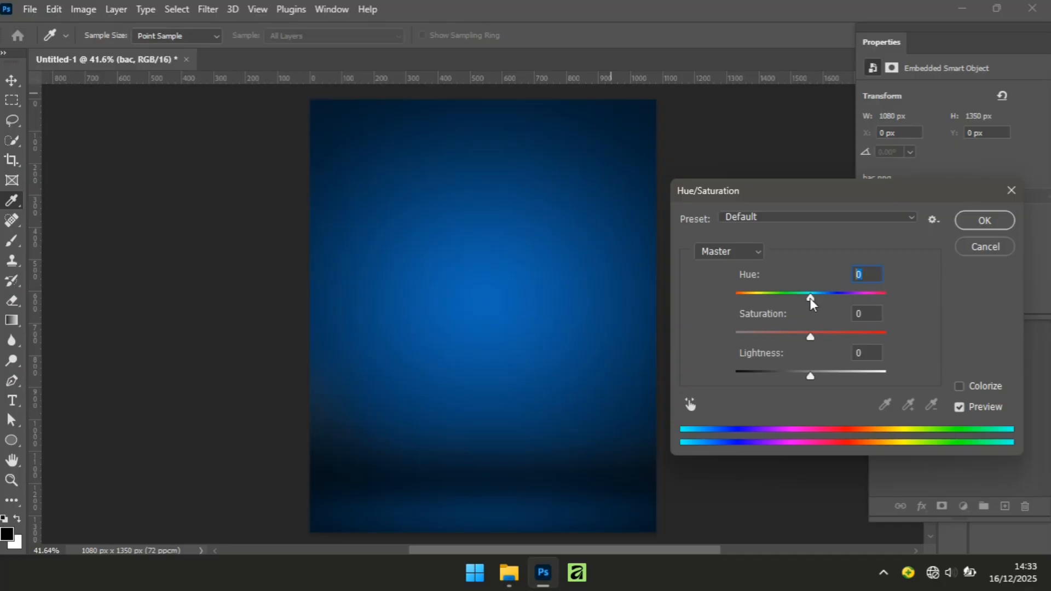
{"action": "left_click_drag", "start_coordinate": [812, 303], "coordinate": [877, 300]}
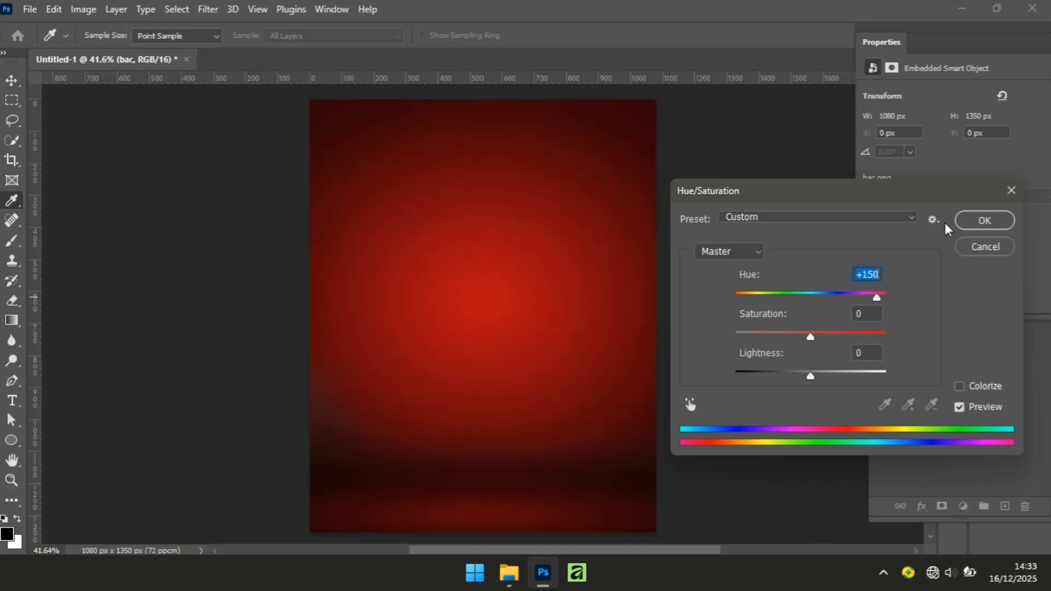
{"action": "left_click", "coordinate": [978, 221]}
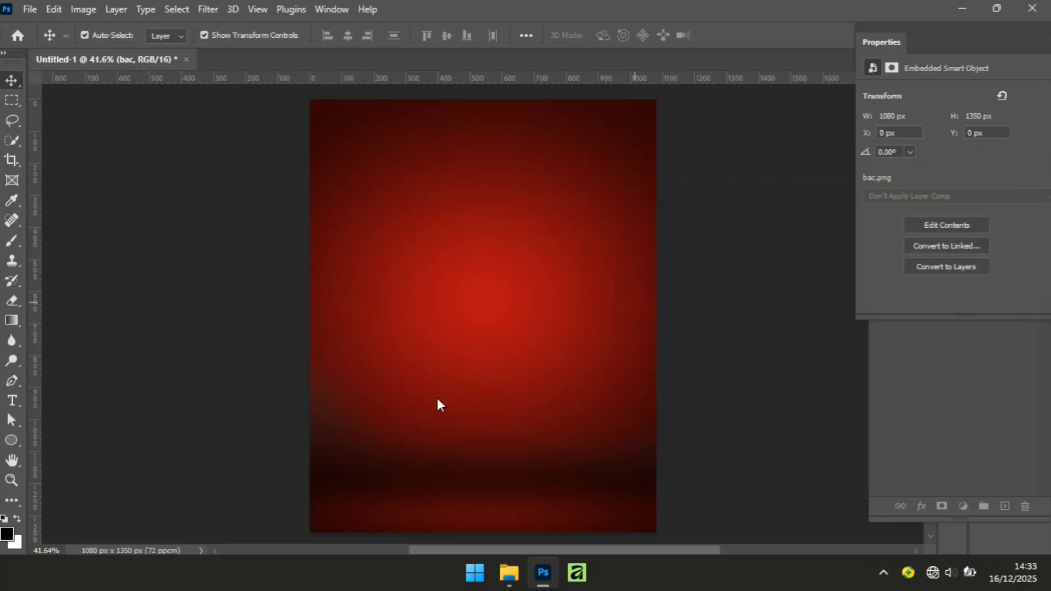
Place the blue striped image 87edf47b1fec34233265ed9972efce3f.jpg from the image folder above the red background
{"action": "left_click", "coordinate": [507, 492]}
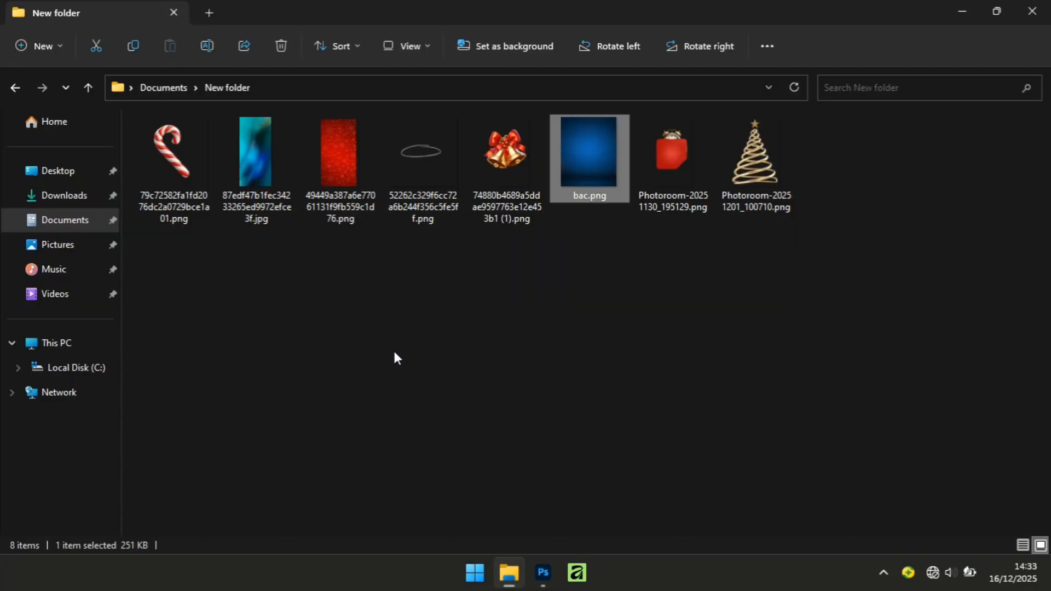
{"action": "left_click", "coordinate": [268, 173]}
{"action": "left_click_drag", "start_coordinate": [251, 149], "coordinate": [458, 331]}
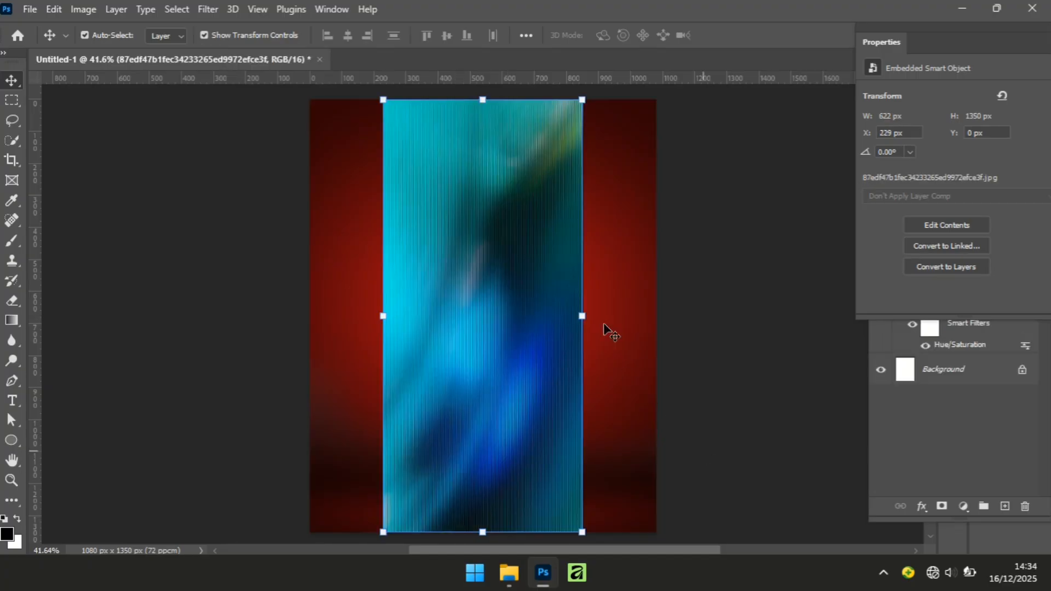
{"action": "key", "text": "Return"}
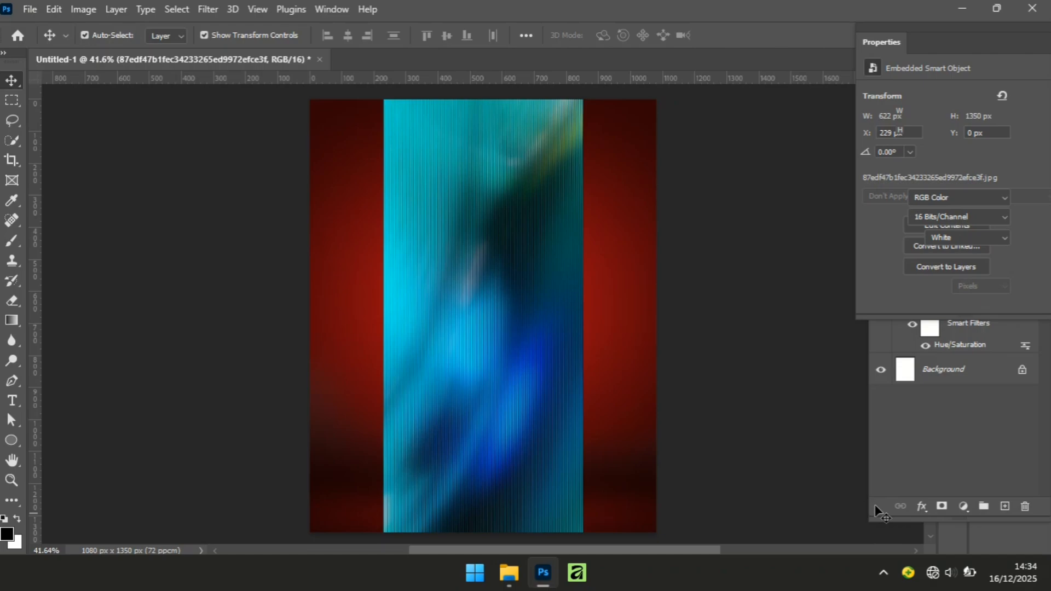
Scale the striped image proportionally to 57.77% so it spans the full canvas width
{"action": "left_click", "coordinate": [806, 441]}
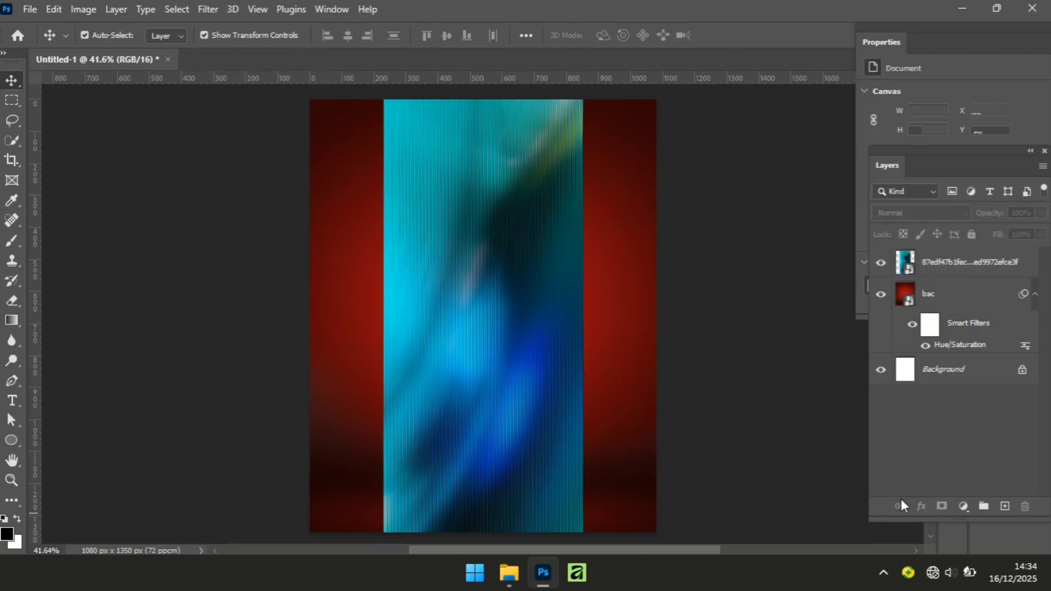
{"action": "left_click", "coordinate": [491, 387]}
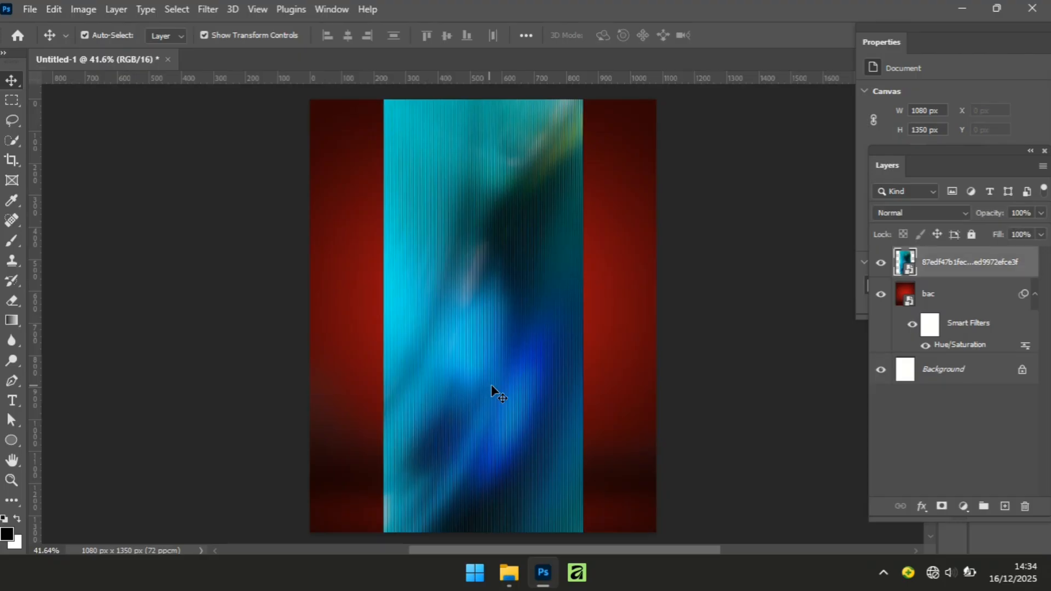
{"action": "left_click", "coordinate": [583, 317]}
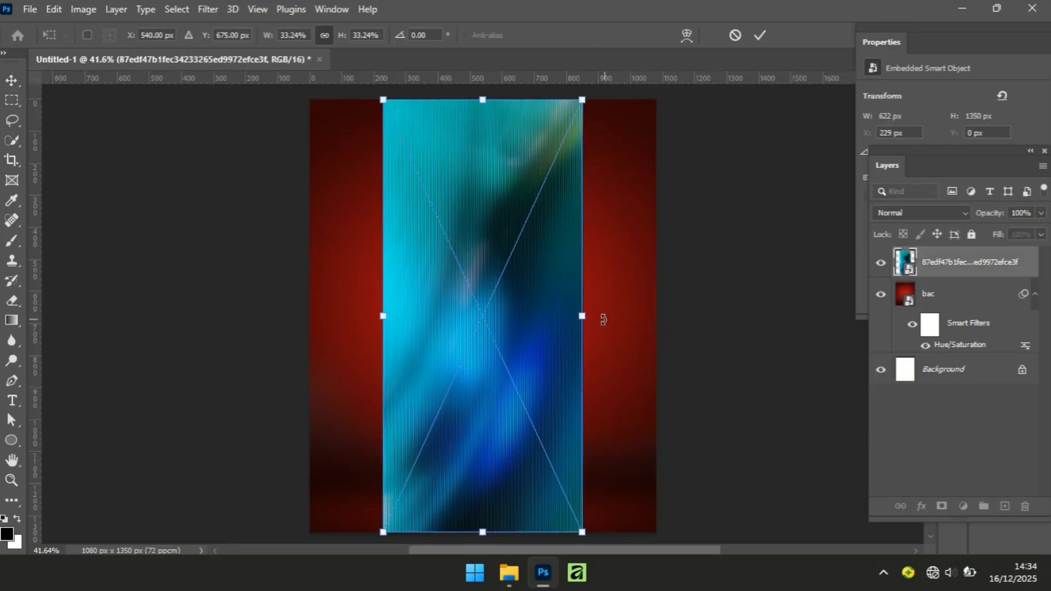
{"action": "left_click_drag", "start_coordinate": [591, 317], "coordinate": [655, 322]}
{"action": "key", "text": "Return"}
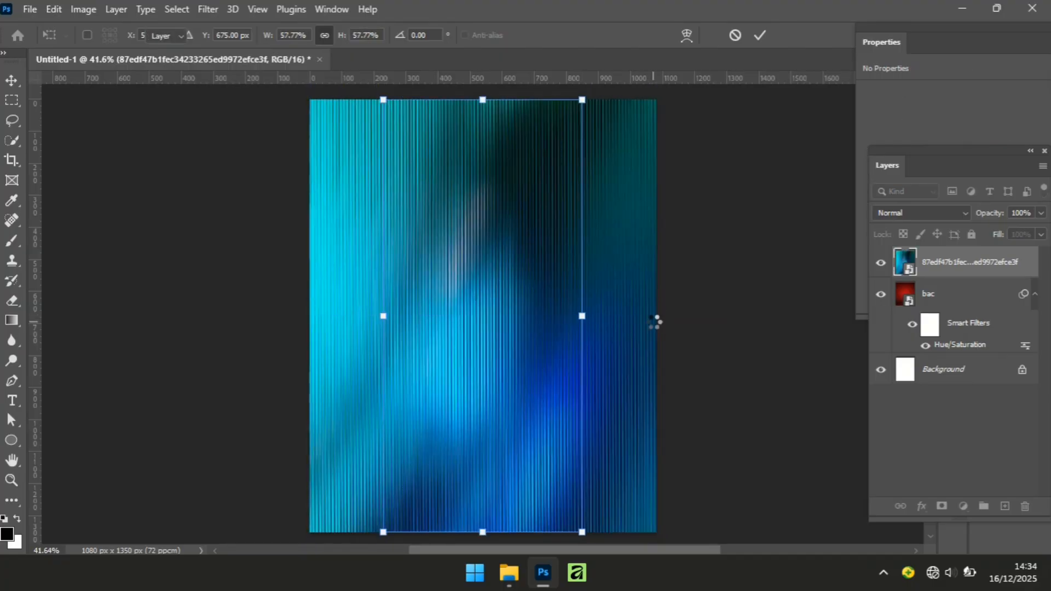
Colorize the striped image red with Hue/Saturation at saturation 78, and set its layer blend mode to Screen
{"action": "left_click", "coordinate": [83, 9]}
{"action": "mouse_move", "coordinate": [145, 52]}
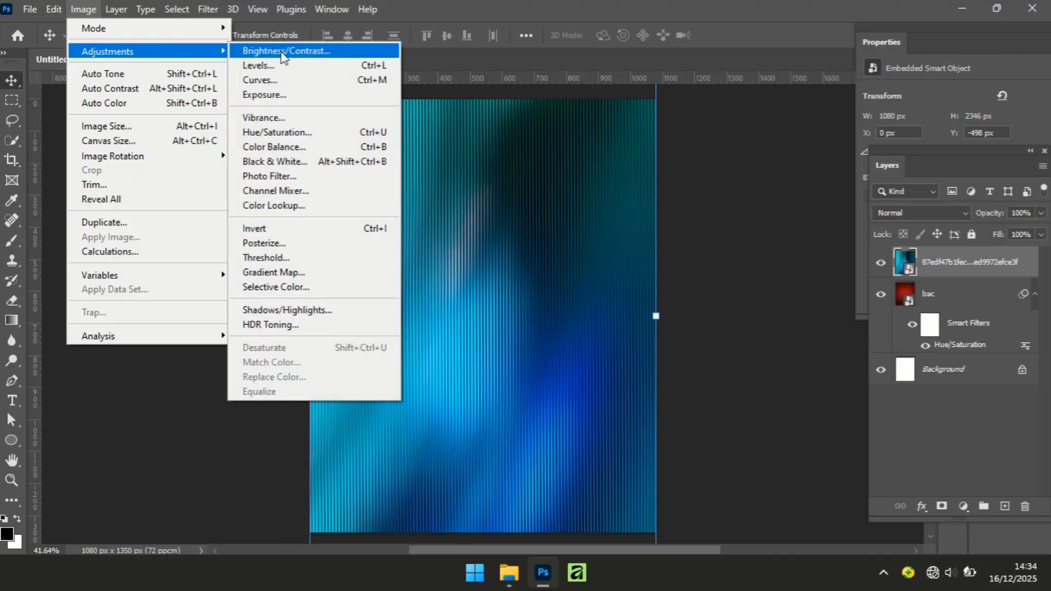
{"action": "left_click", "coordinate": [304, 134]}
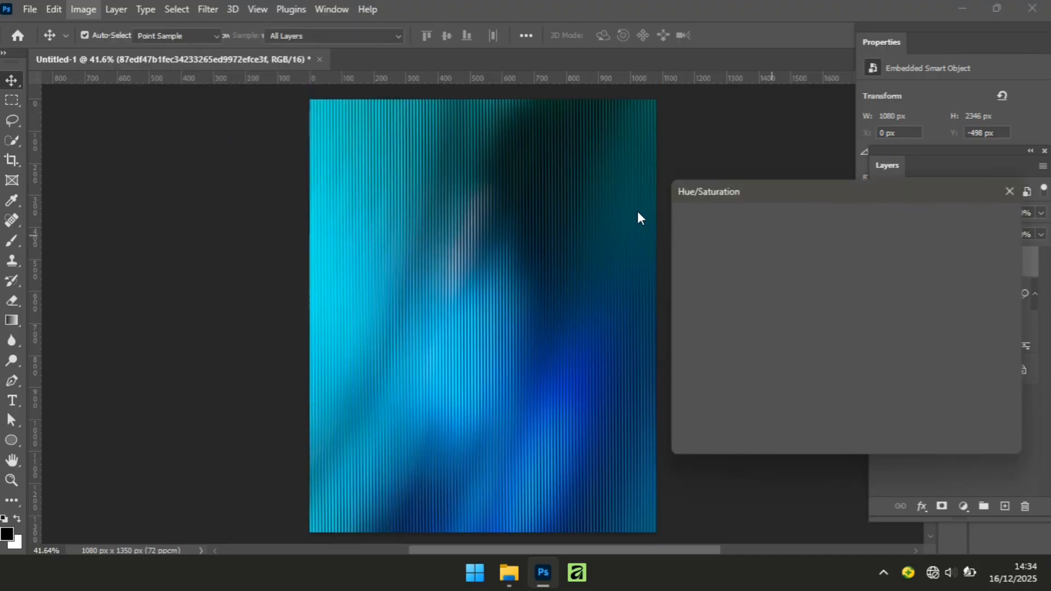
{"action": "left_click", "coordinate": [960, 388]}
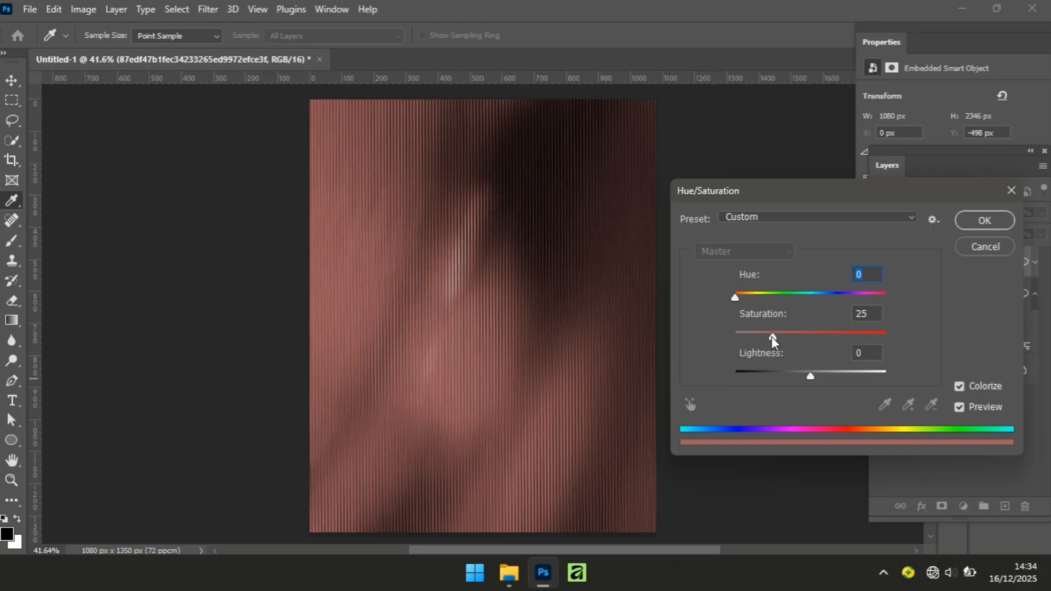
{"action": "left_click_drag", "start_coordinate": [773, 337], "coordinate": [857, 334]}
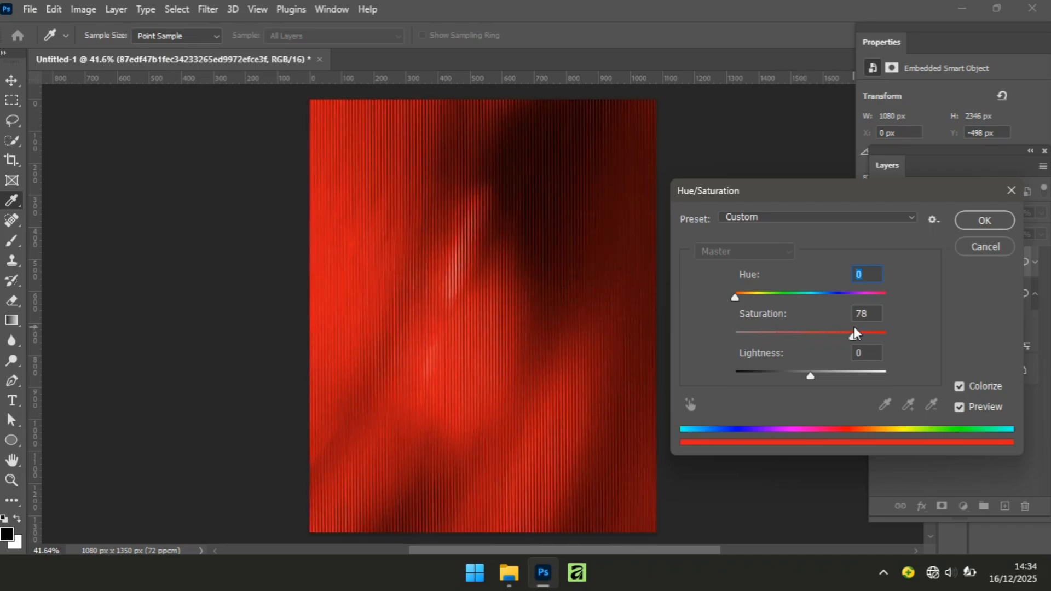
{"action": "key", "text": "Tab"}
{"action": "left_click", "coordinate": [984, 220]}
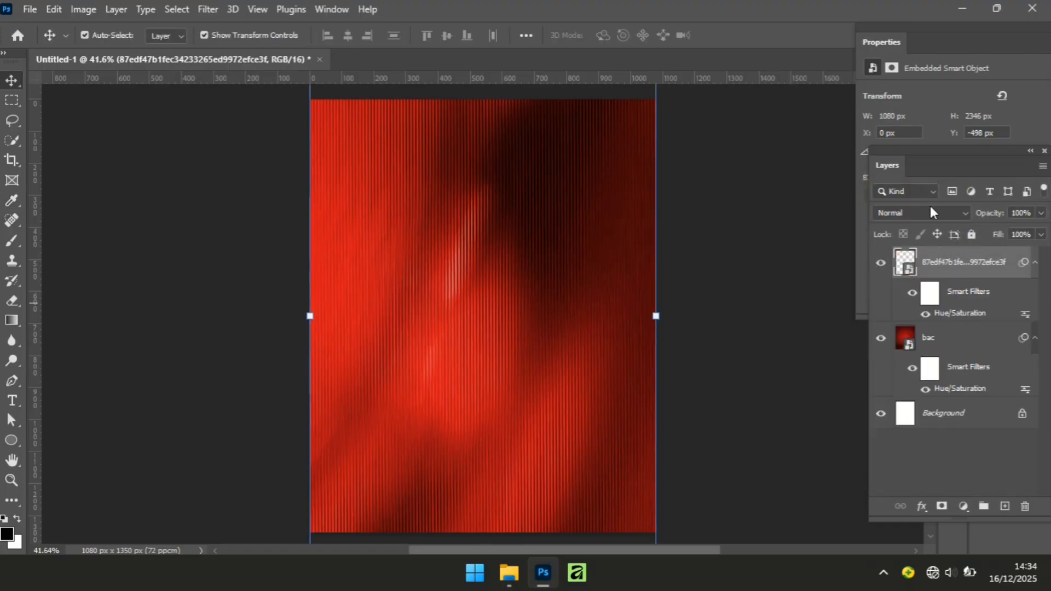
{"action": "left_click", "coordinate": [938, 215]}
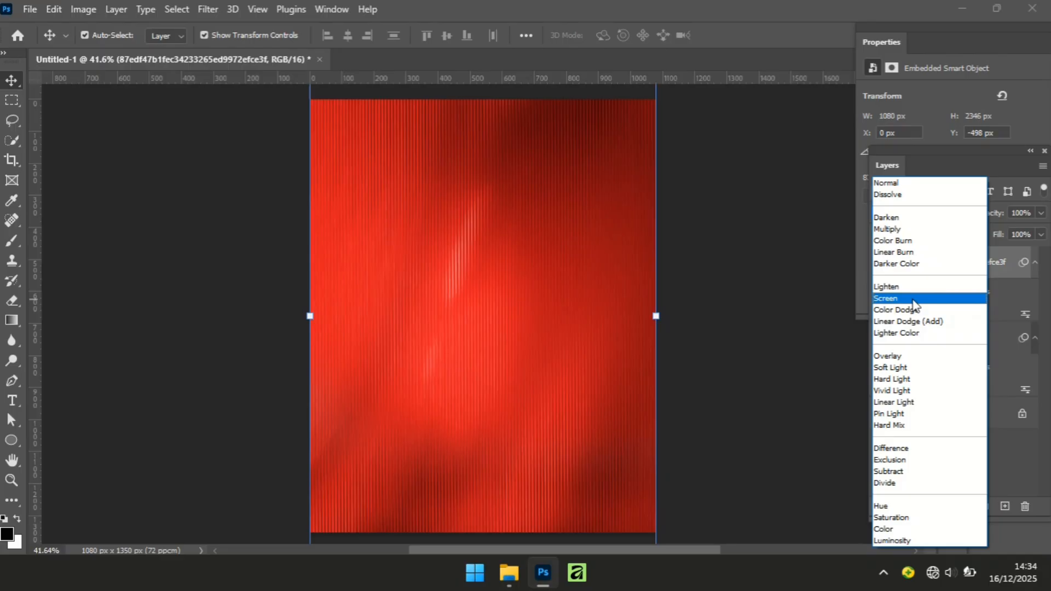
{"action": "left_click", "coordinate": [912, 300]}
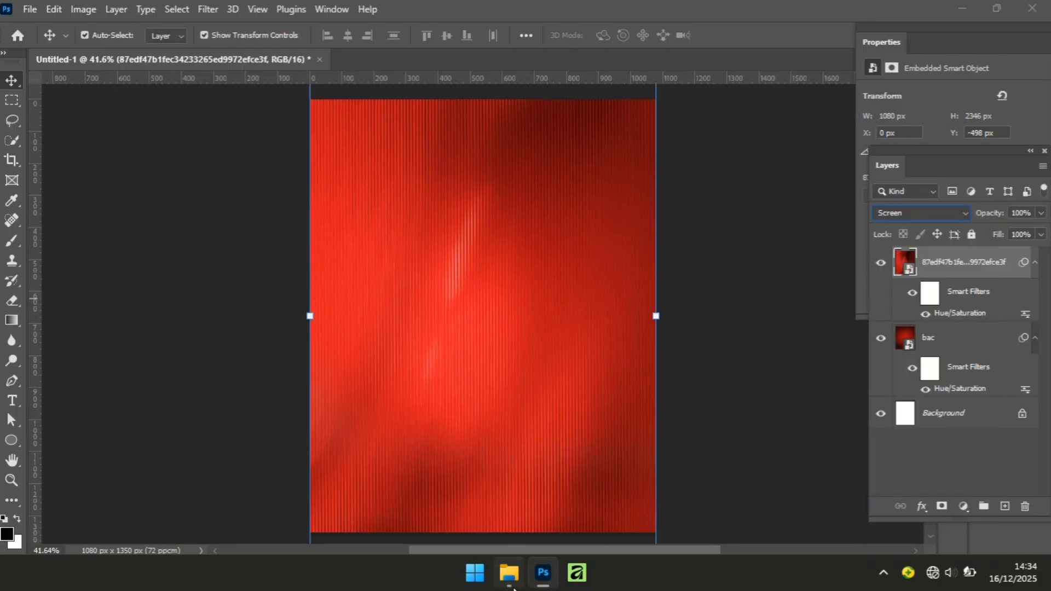
Place the snowflake pattern 49449a387a6e77061131f9fb559c1d76.png from the image folder on top and scale it proportionally to 66.31%
{"action": "left_click", "coordinate": [509, 573]}
{"action": "left_click_drag", "start_coordinate": [317, 167], "coordinate": [406, 199]}
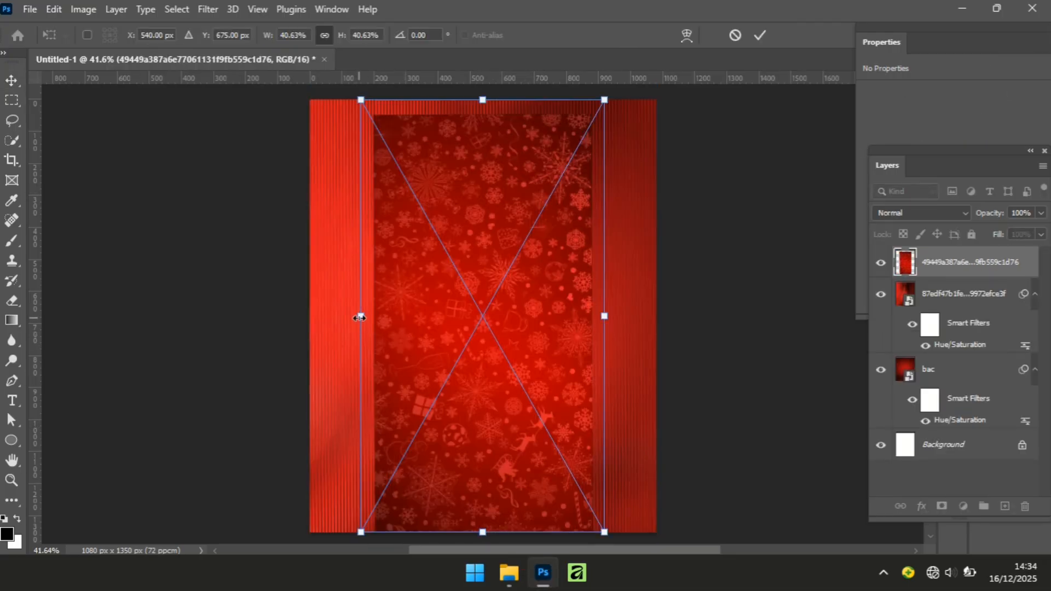
{"action": "left_click_drag", "start_coordinate": [347, 316], "coordinate": [283, 317]}
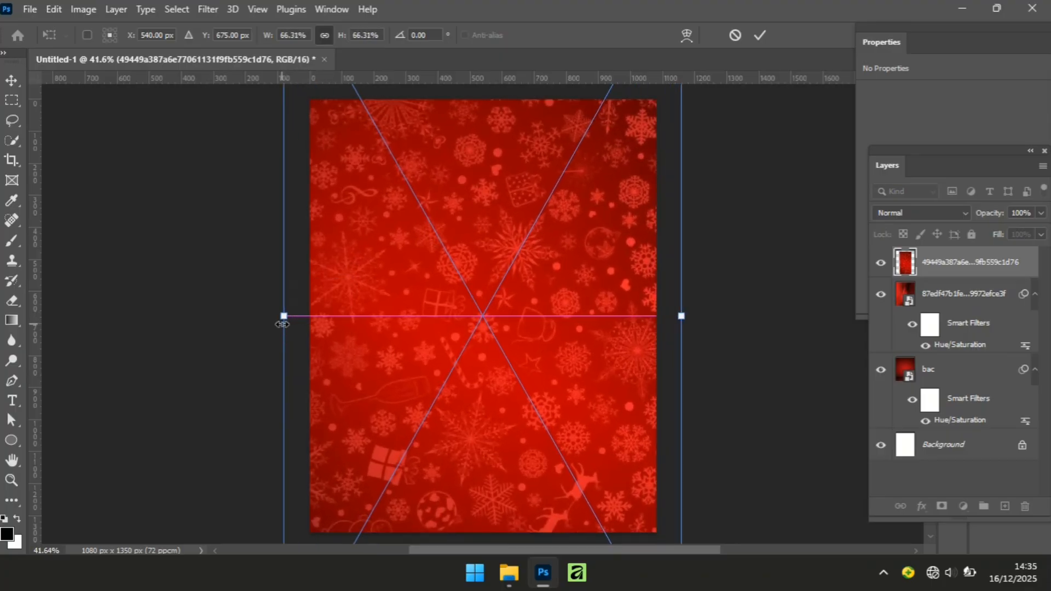
{"action": "key", "text": "Return"}
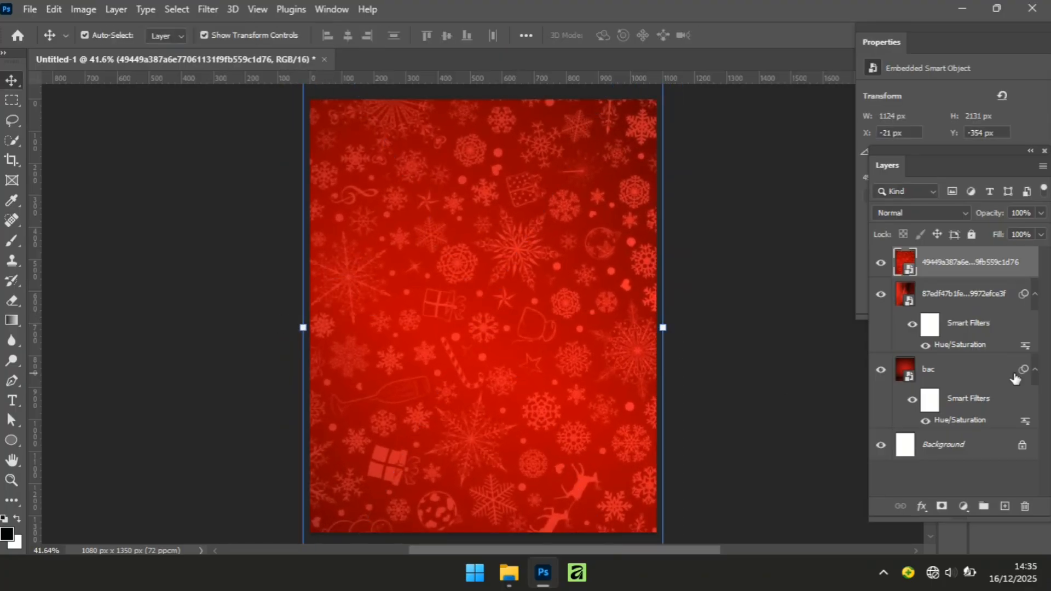
Align the snowflake and striped layers with the Background layer by their horizontal centers
{"action": "left_click", "coordinate": [963, 296], "text": "ctrl"}
{"action": "left_click", "coordinate": [950, 443], "text": "ctrl"}
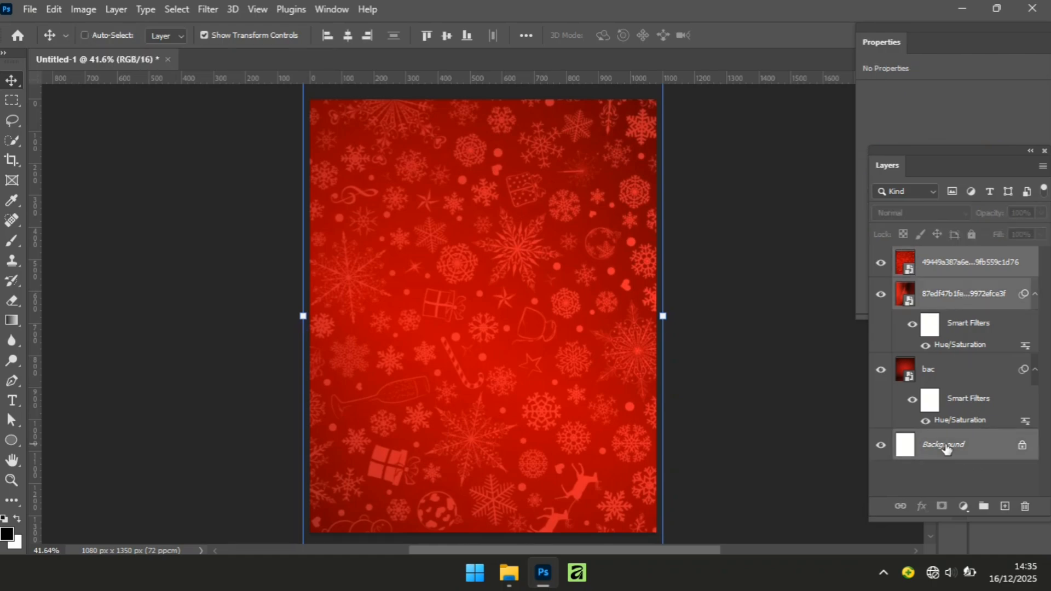
{"action": "left_click", "coordinate": [349, 36]}
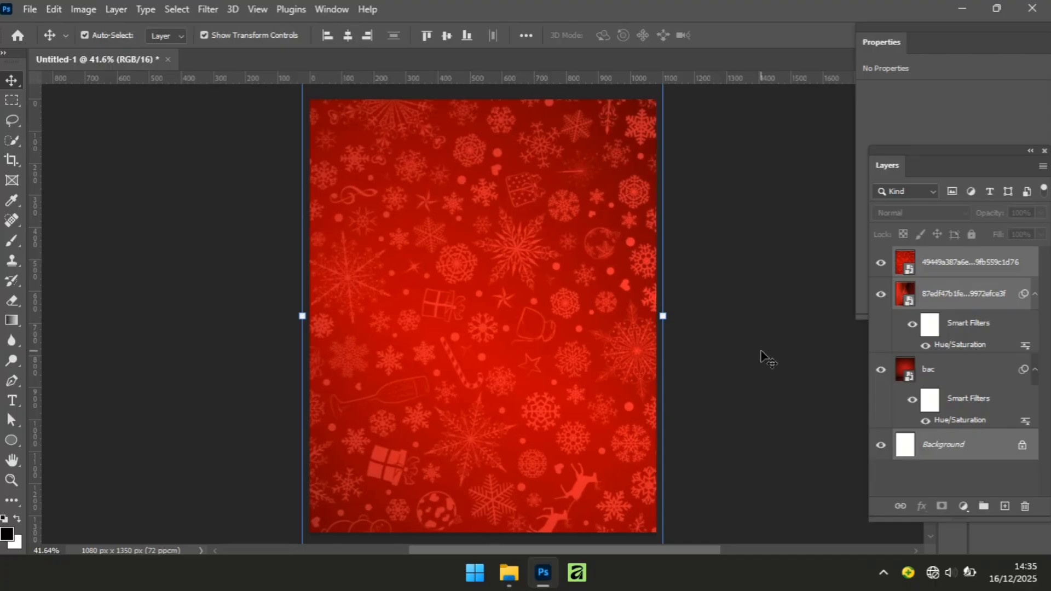
Lower the snowflake pattern layer's opacity to 37%
{"action": "left_click", "coordinate": [496, 341]}
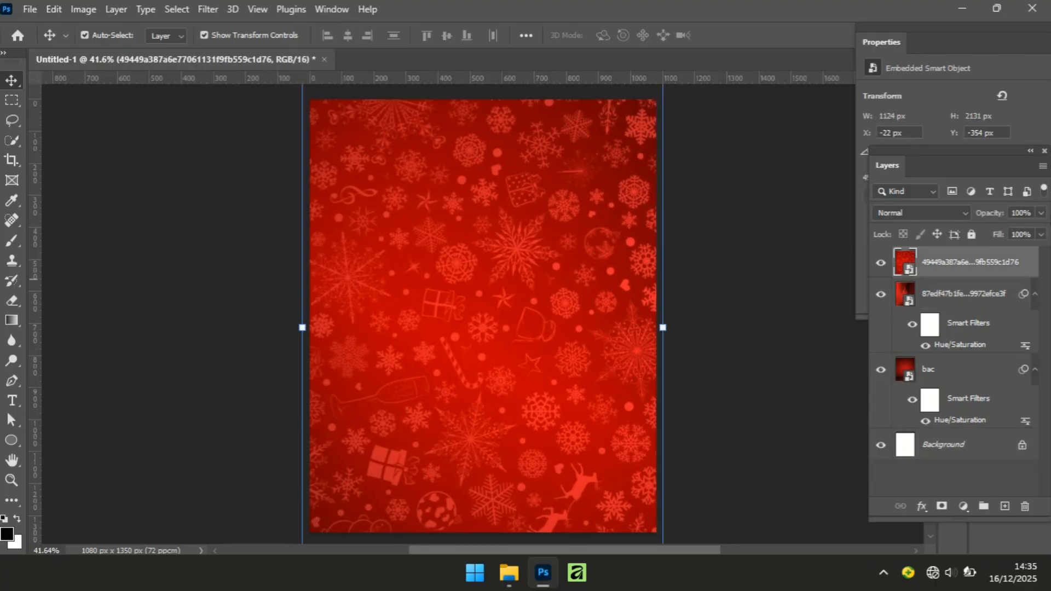
{"action": "left_click", "coordinate": [1041, 214]}
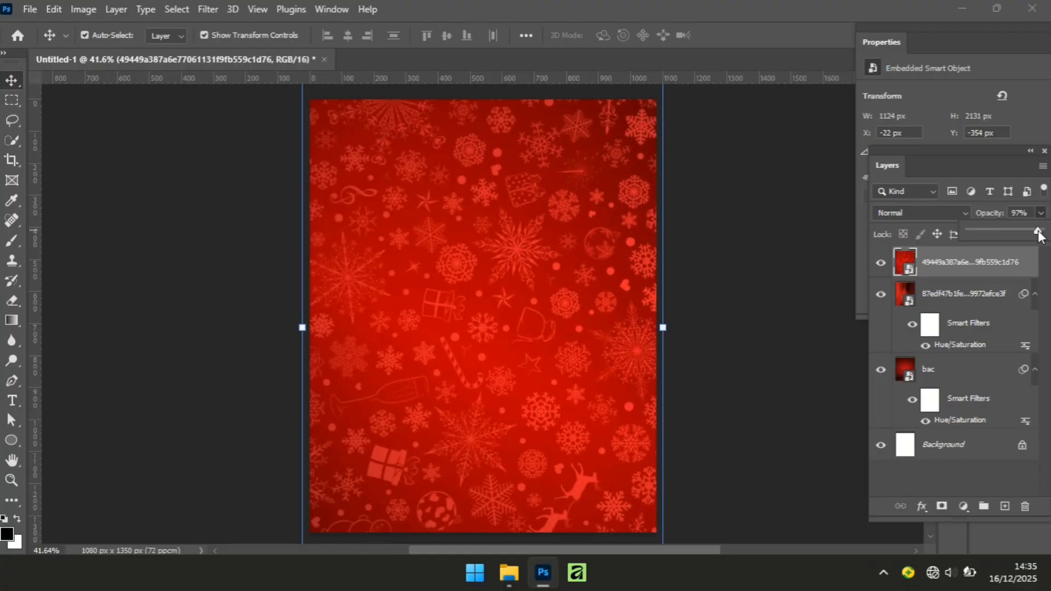
{"action": "left_click_drag", "start_coordinate": [1034, 235], "coordinate": [999, 234]}
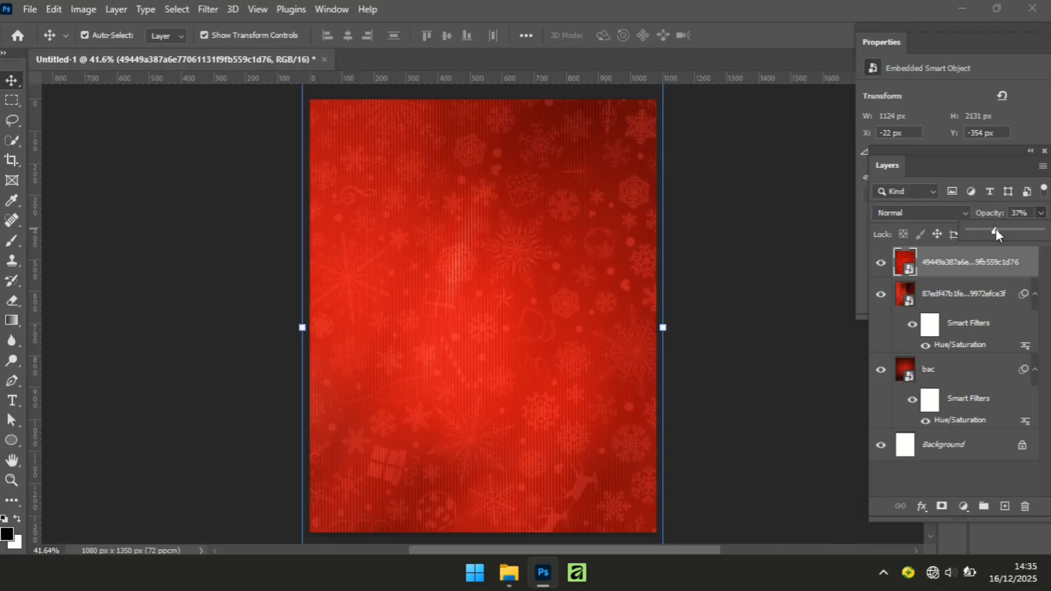
{"action": "left_click", "coordinate": [764, 398]}
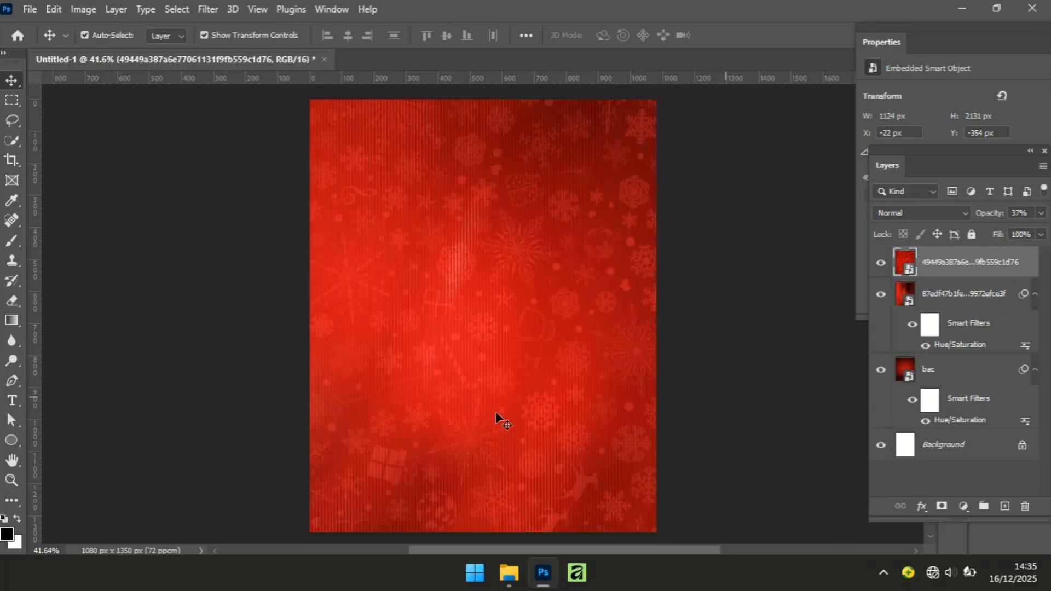
Place the alarm clock card image Photoroom-20251130_195129.png from the image folder and scale it proportionally to 48.40%
{"action": "left_click", "coordinate": [509, 572]}
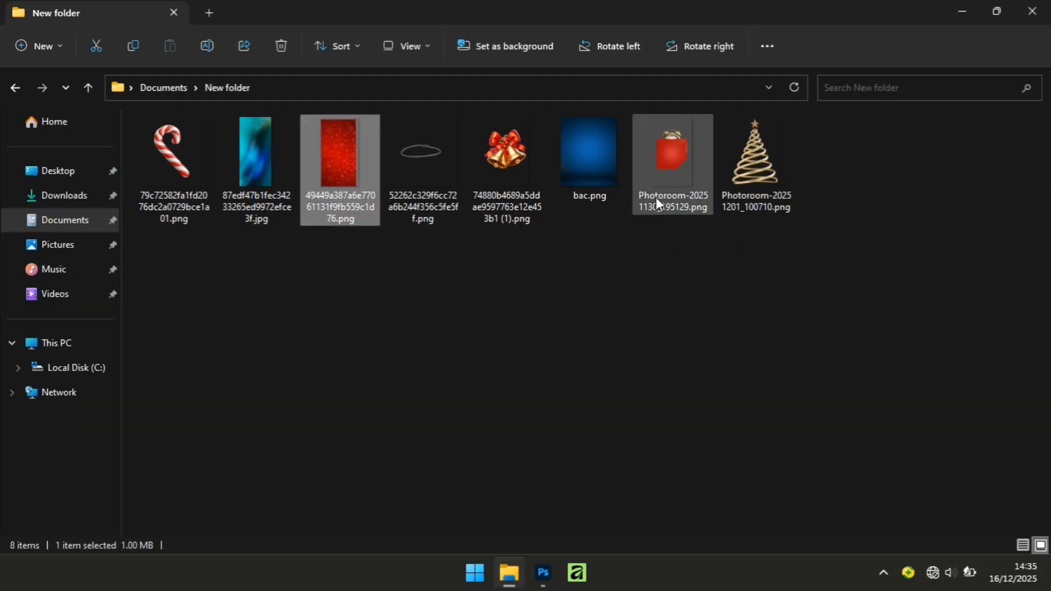
{"action": "left_click", "coordinate": [671, 154]}
{"action": "left_click_drag", "start_coordinate": [672, 148], "coordinate": [478, 286]}
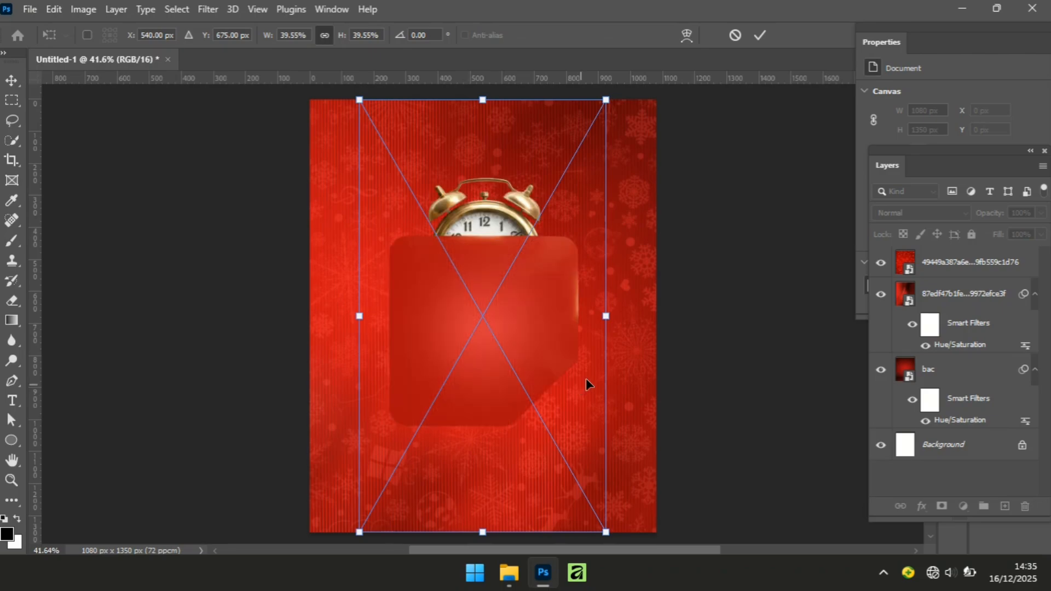
{"action": "left_click_drag", "start_coordinate": [606, 315], "coordinate": [633, 315]}
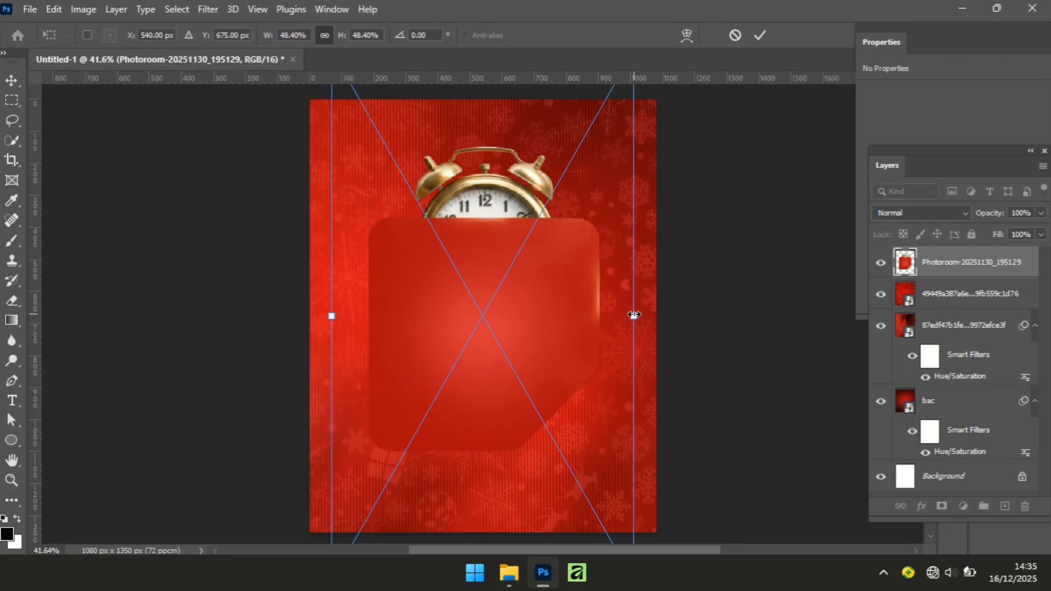
Move the clock card image down to Y 694.21 px and scale it proportionally to 47.42%
{"action": "key", "text": "Down"}
{"action": "key", "text": "Down"}
{"action": "key", "text": "Down"}
{"action": "key", "text": "Down"}
{"action": "key", "text": "Down"}
{"action": "key", "text": "Down"}
{"action": "key", "text": "Down"}
{"action": "key", "text": "Down"}
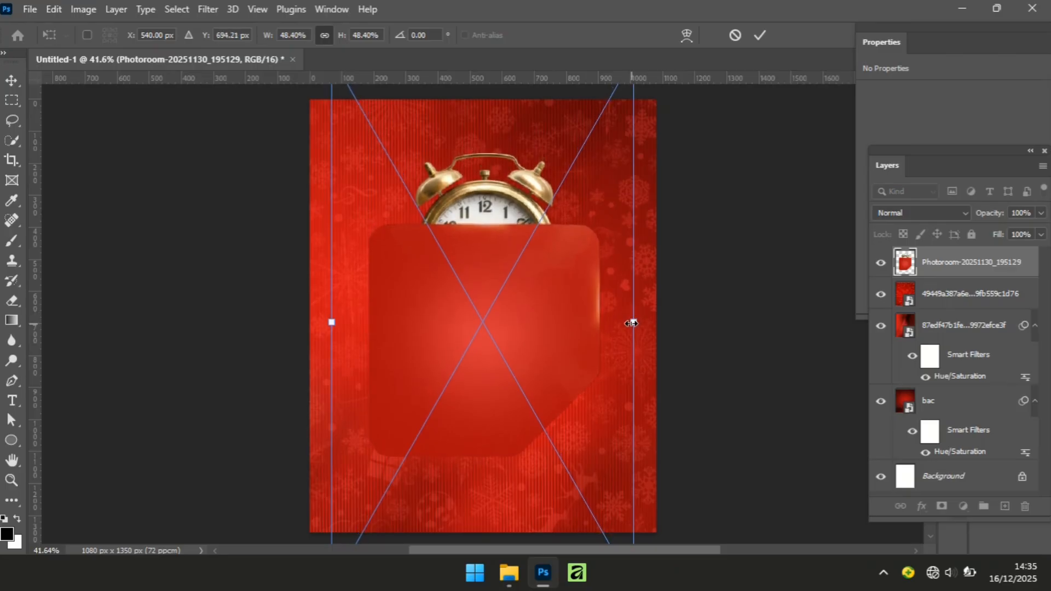
{"action": "key", "text": "Return"}
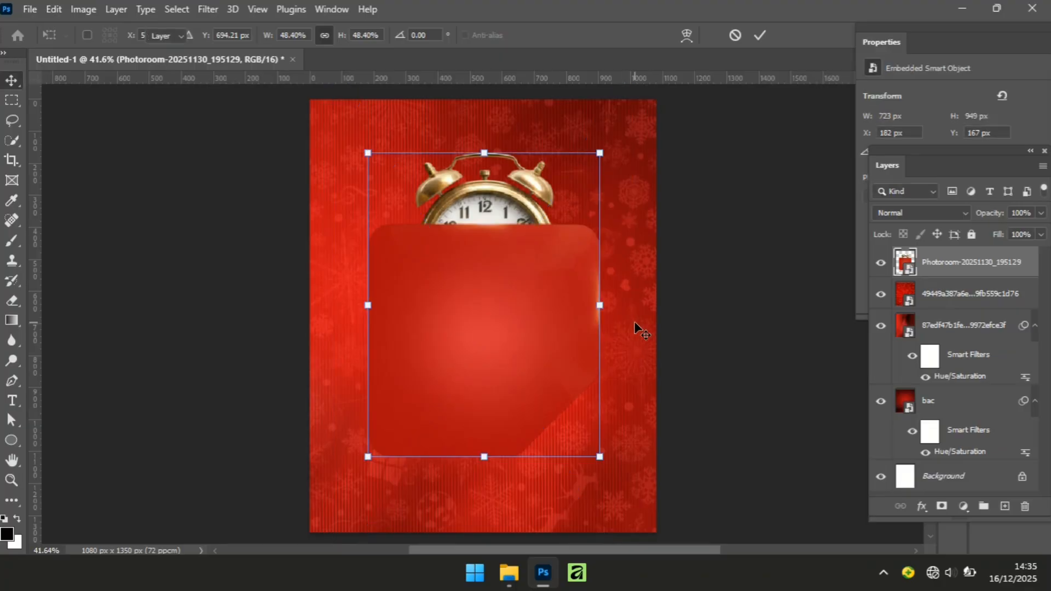
{"action": "key", "text": "ctrl+t"}
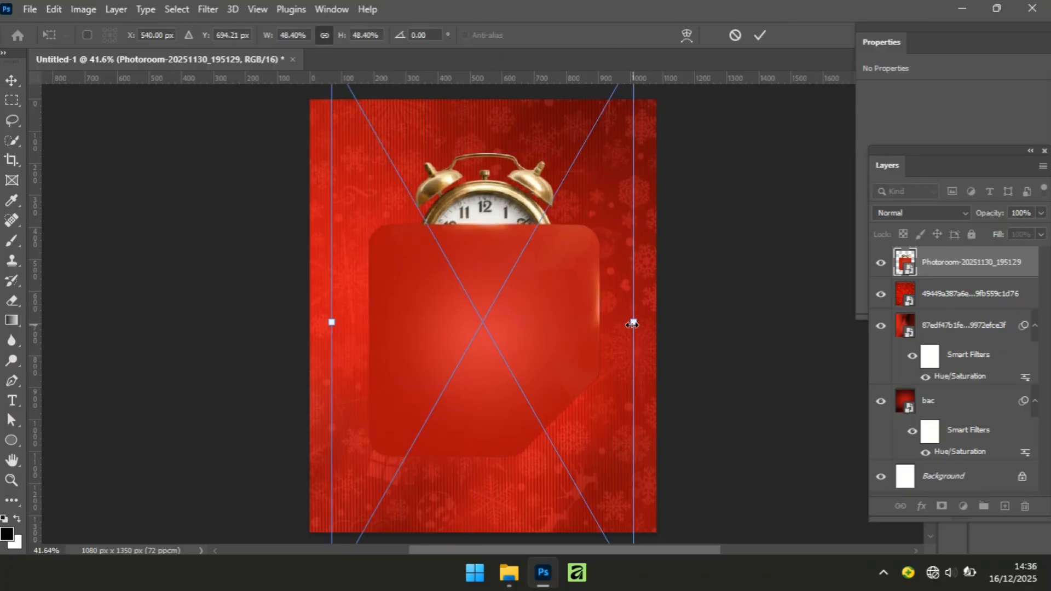
{"action": "left_click_drag", "start_coordinate": [630, 325], "coordinate": [631, 326]}
{"action": "key", "text": "Return"}
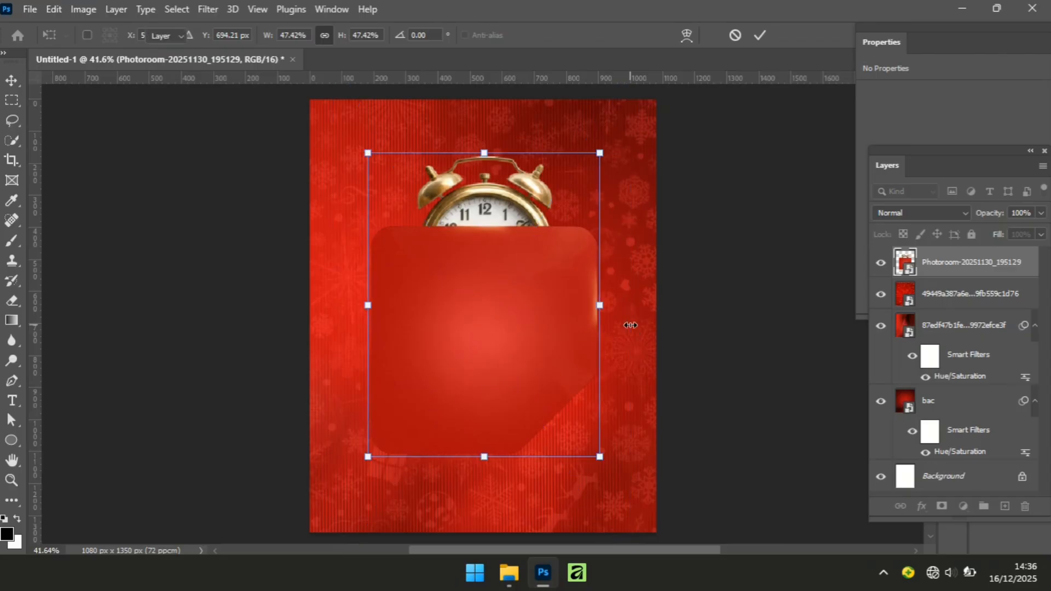
Center the clock card image horizontally on the Background layer
{"action": "left_click", "coordinate": [946, 481], "text": "ctrl"}
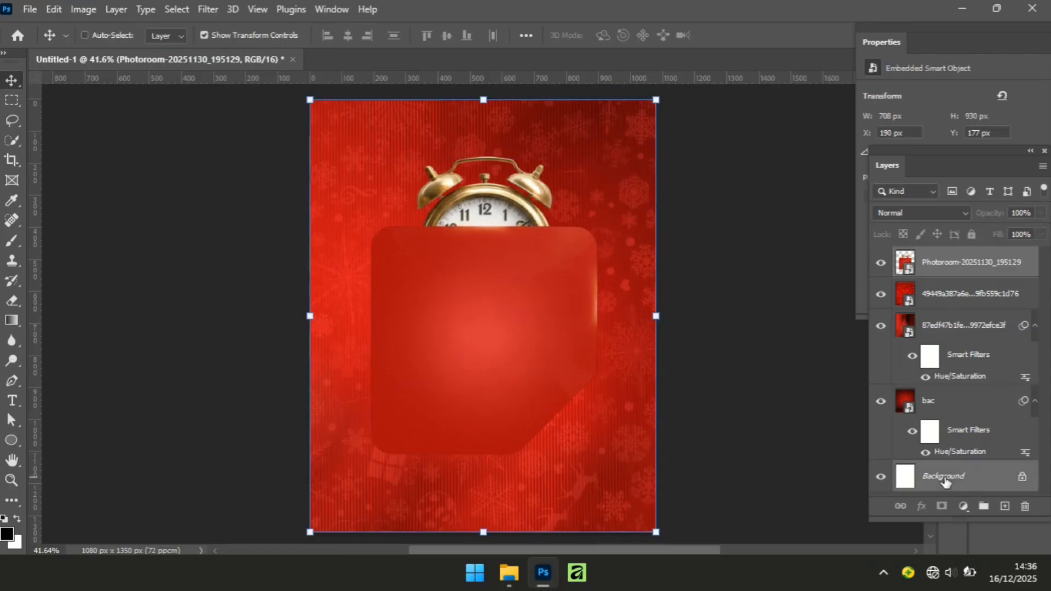
{"action": "left_click", "coordinate": [349, 37]}
{"action": "left_click", "coordinate": [796, 340]}
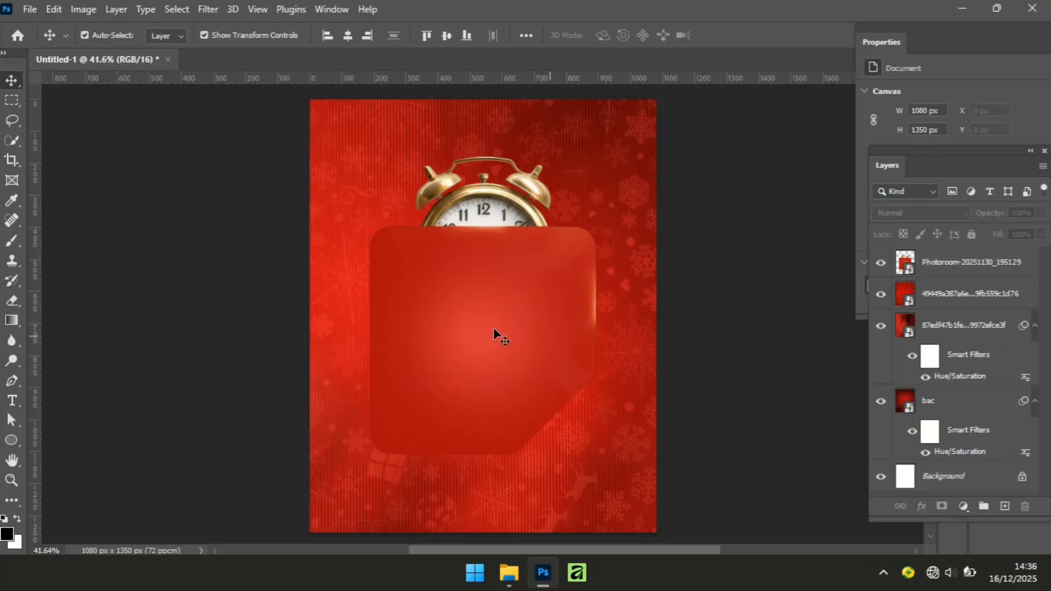
Add a drop shadow to the clock card layer and reset its settings to default
{"action": "left_click", "coordinate": [493, 327]}
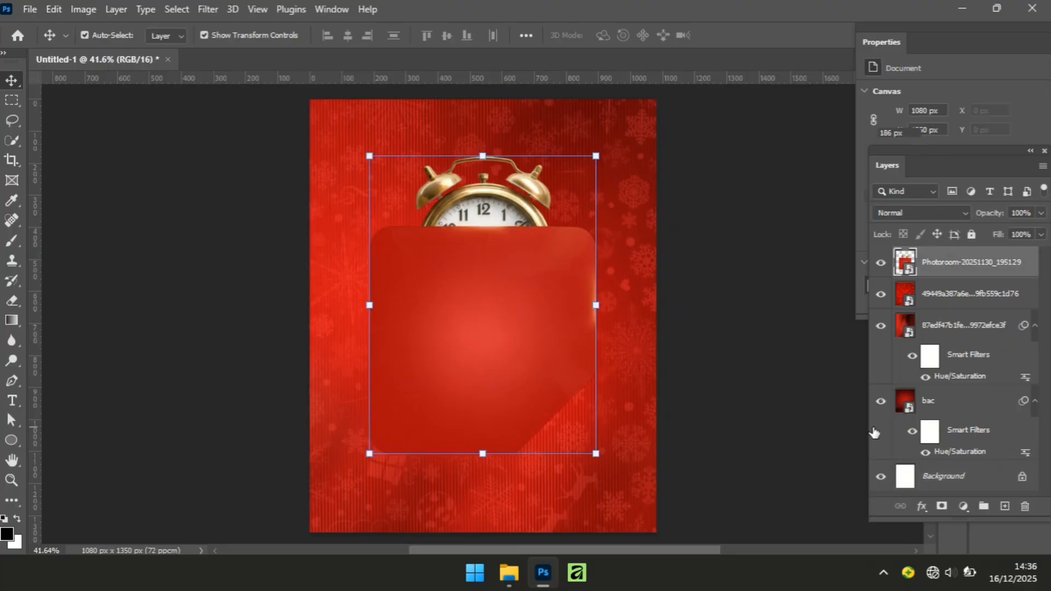
{"action": "left_click", "coordinate": [922, 505]}
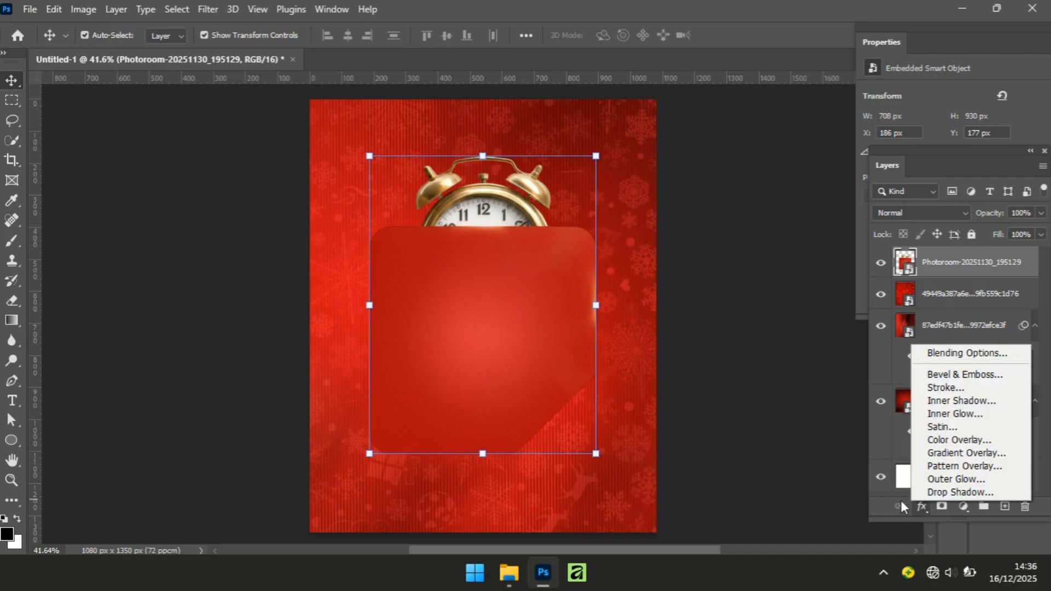
{"action": "left_click", "coordinate": [952, 493]}
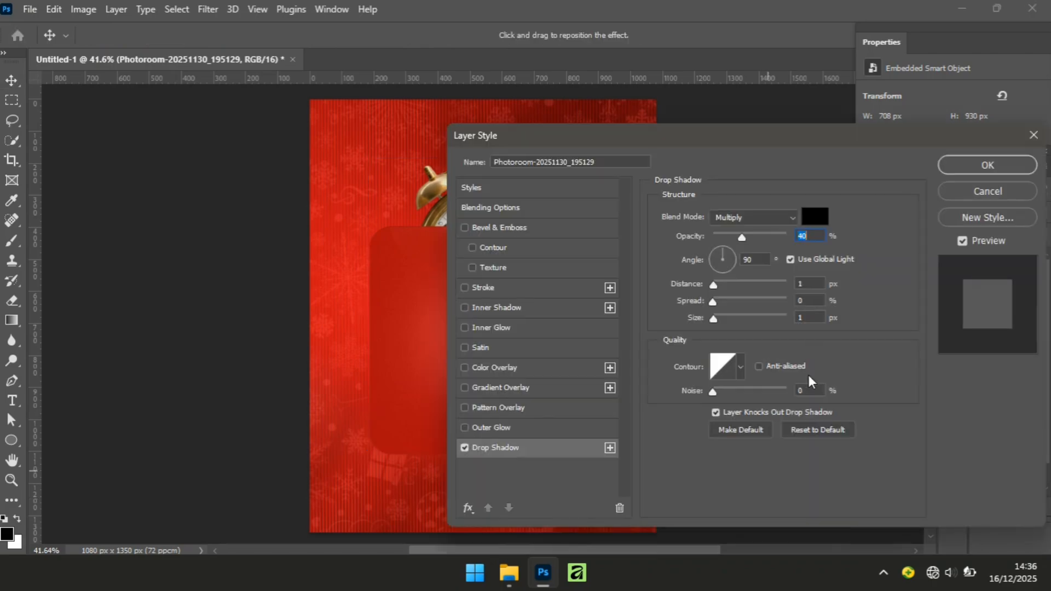
{"action": "left_click", "coordinate": [803, 429]}
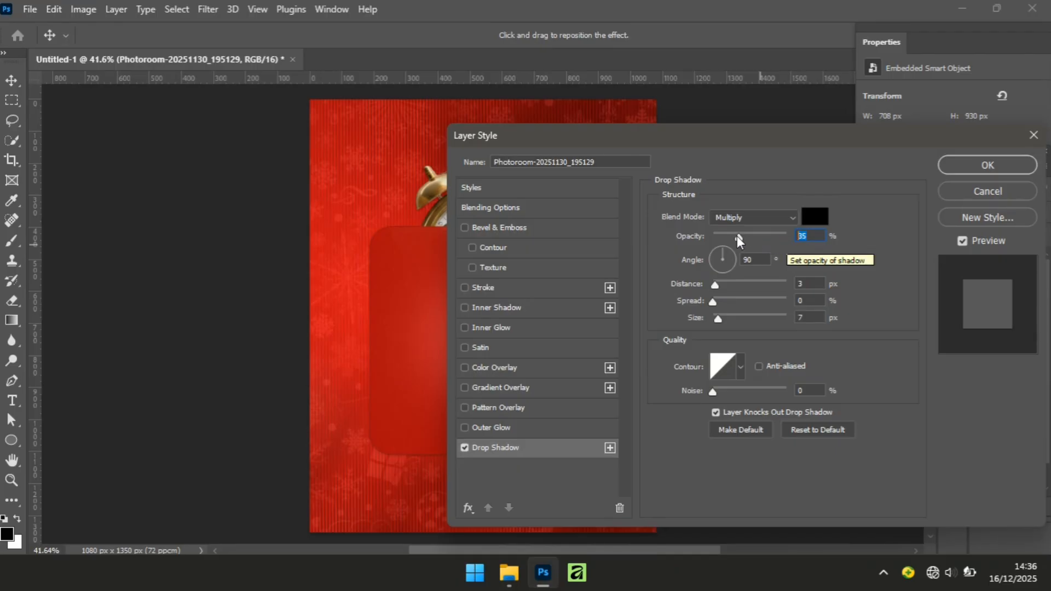
Set the clock card's drop shadow to distance 2 px, size 54 px and opacity 60%, and apply it
{"action": "double_click", "coordinate": [810, 283]}
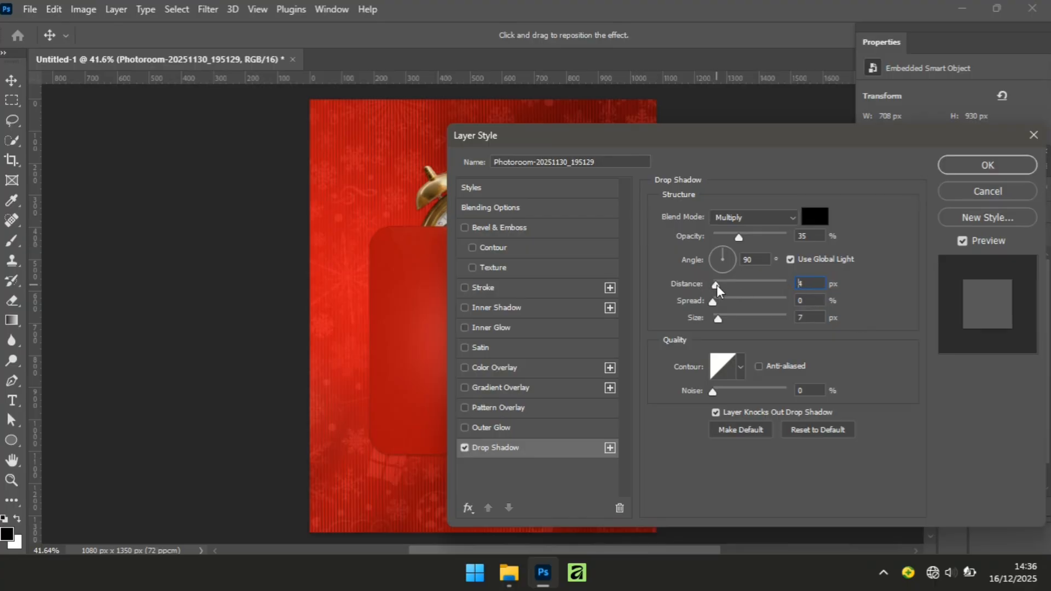
{"action": "key", "text": "Down"}
{"action": "left_click_drag", "start_coordinate": [721, 317], "coordinate": [734, 318]}
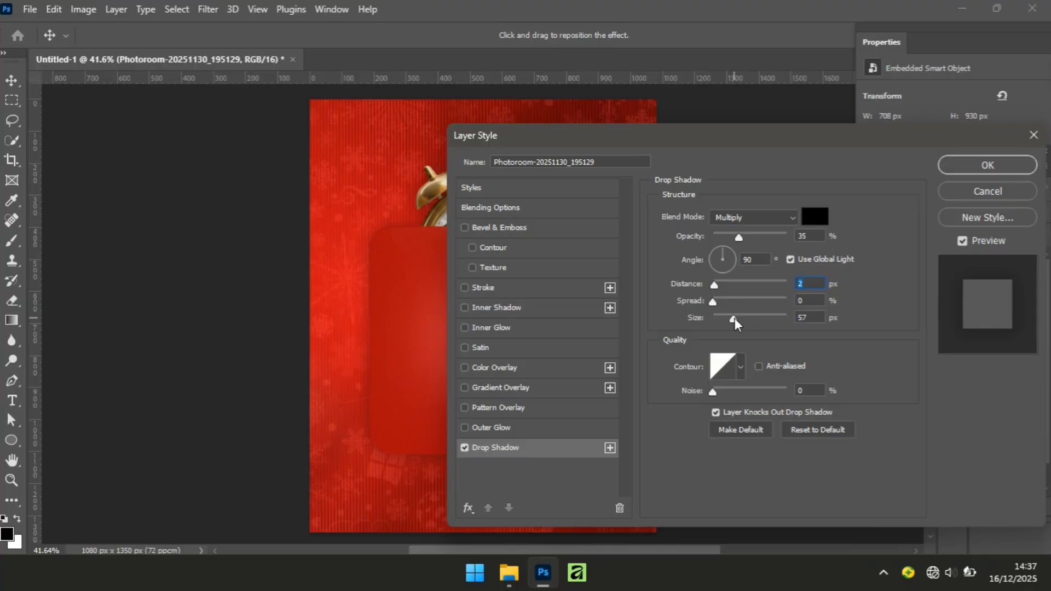
{"action": "left_click", "coordinate": [733, 319]}
{"action": "left_click_drag", "start_coordinate": [735, 140], "coordinate": [796, 146]}
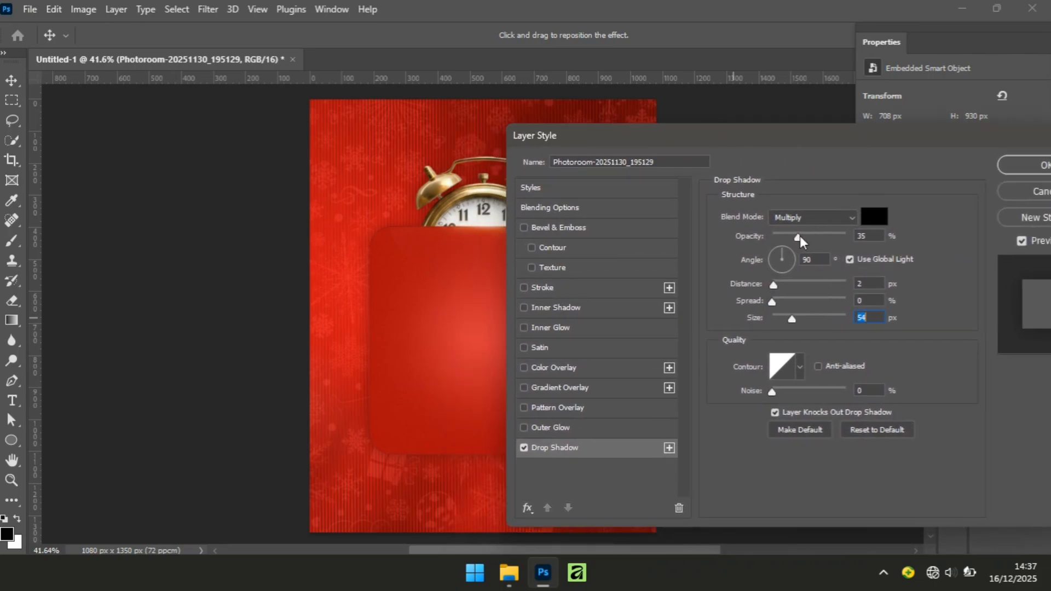
{"action": "left_click_drag", "start_coordinate": [803, 238], "coordinate": [818, 238]}
{"action": "mouse_move", "coordinate": [764, 138]}
{"action": "left_mouse_down"}
{"action": "mouse_move", "coordinate": [997, 94]}
{"action": "mouse_move", "coordinate": [765, 144]}
{"action": "left_mouse_up"}
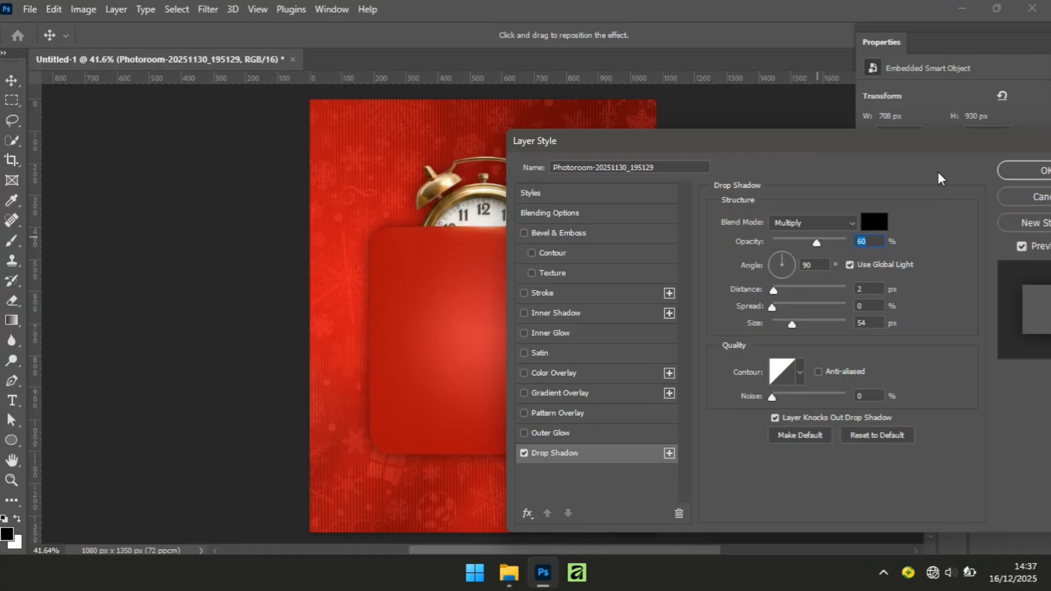
{"action": "left_click", "coordinate": [1008, 163]}
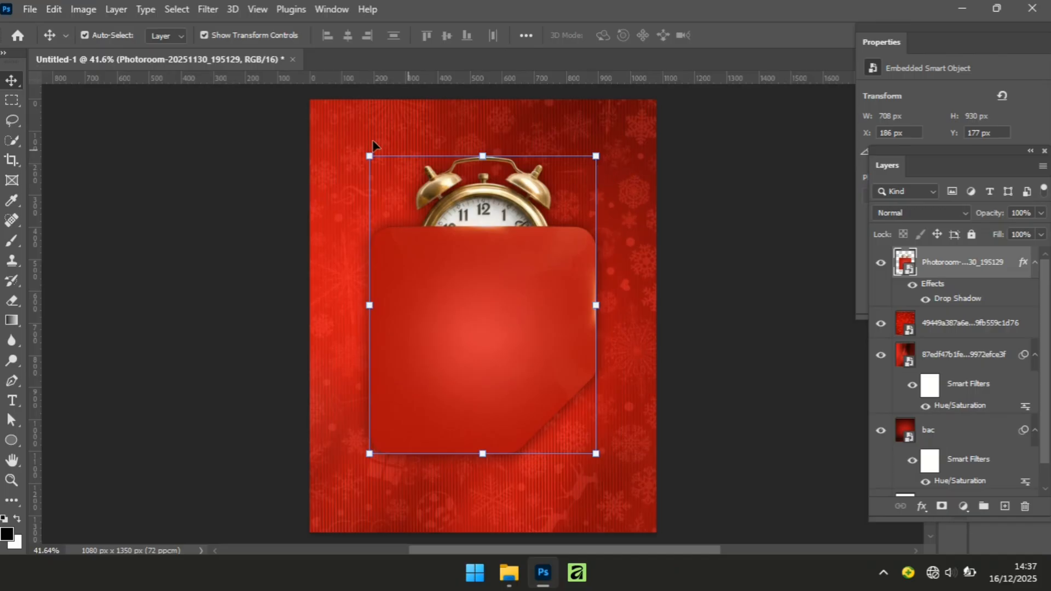
Enhance the clock card layer with the Camera Raw Filter, setting contrast to +6 and vibrance to +27
{"action": "left_click", "coordinate": [207, 9]}
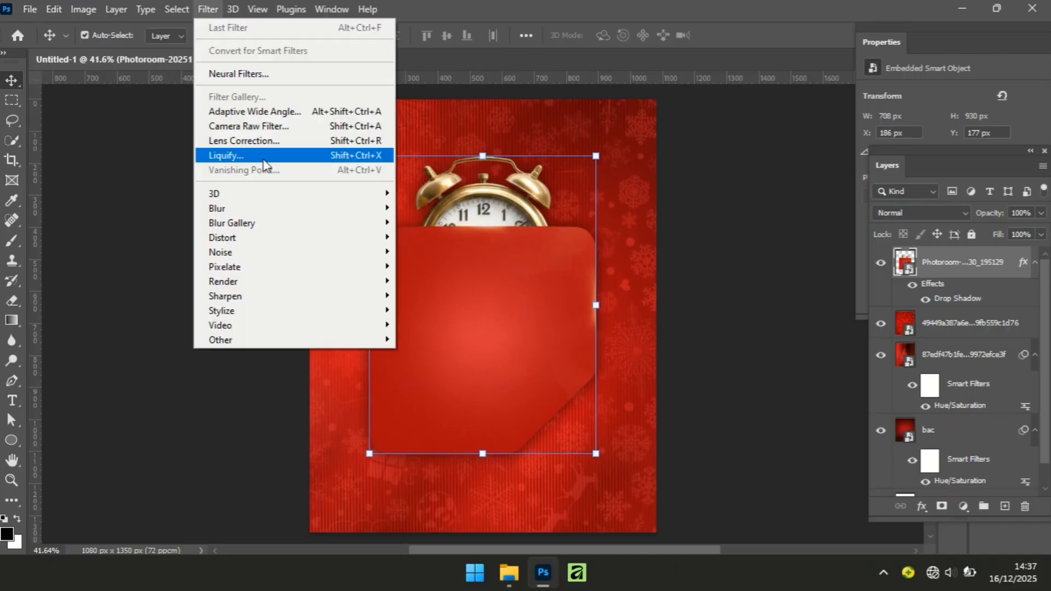
{"action": "left_click", "coordinate": [336, 127]}
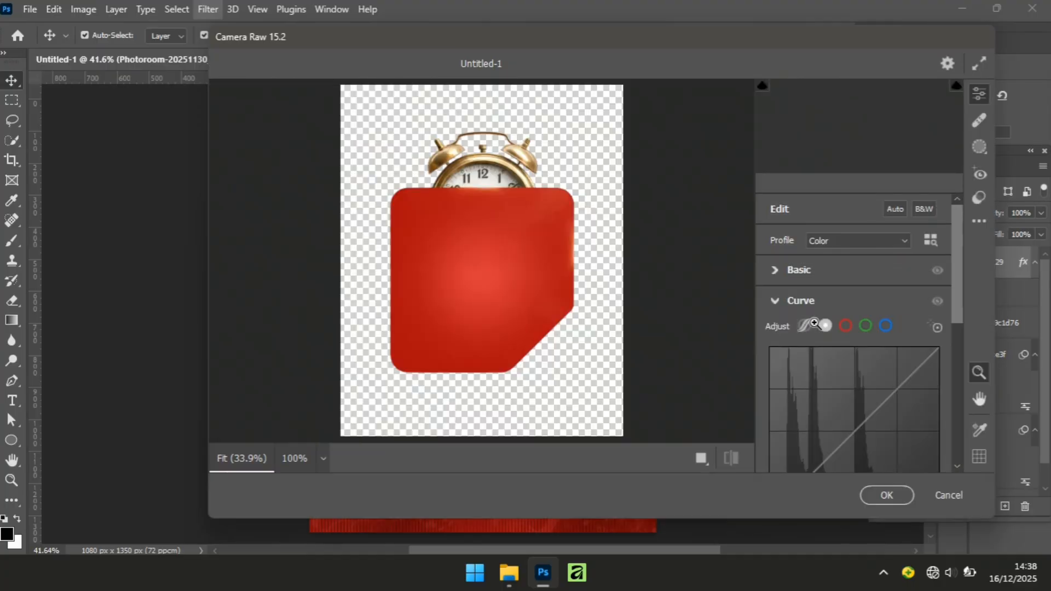
{"action": "left_click", "coordinate": [775, 270]}
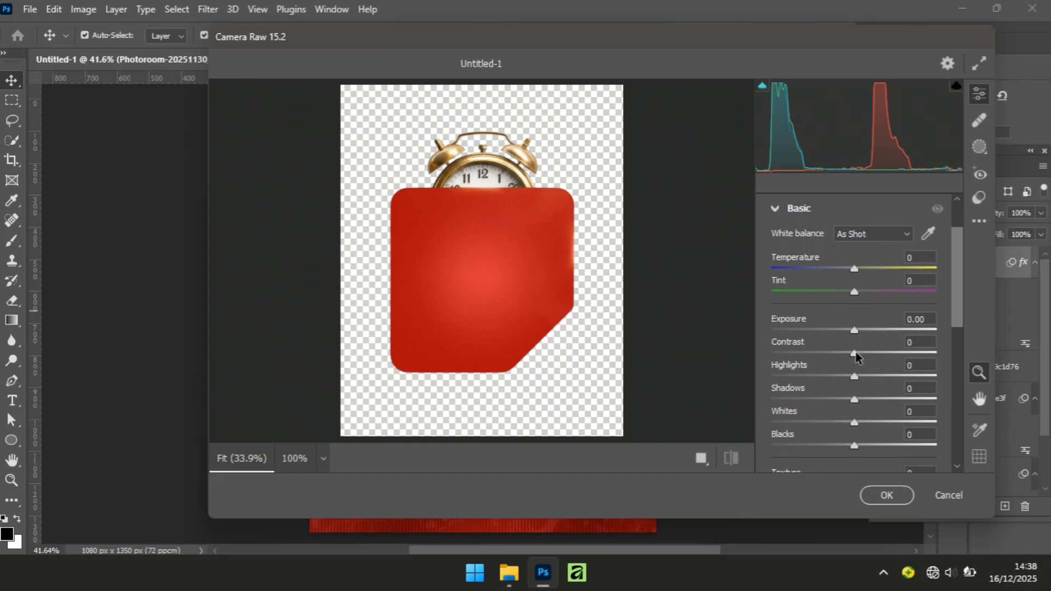
{"action": "left_click_drag", "start_coordinate": [857, 356], "coordinate": [859, 357]}
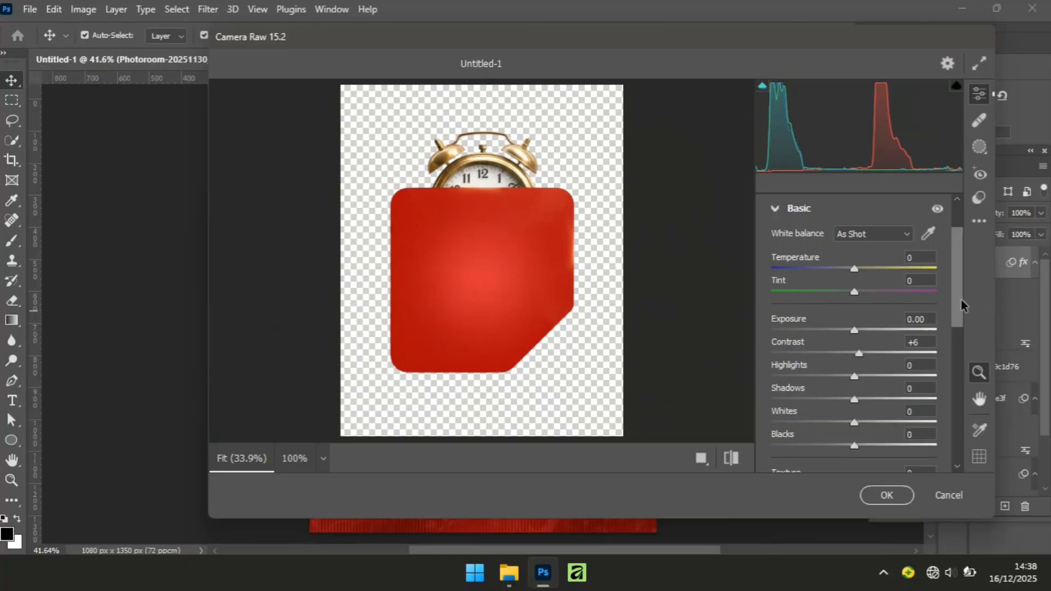
{"action": "scroll", "coordinate": [951, 364], "scroll_direction": "down", "scroll_amount": 3}
{"action": "scroll", "coordinate": [953, 364], "scroll_direction": "down", "scroll_amount": 4}
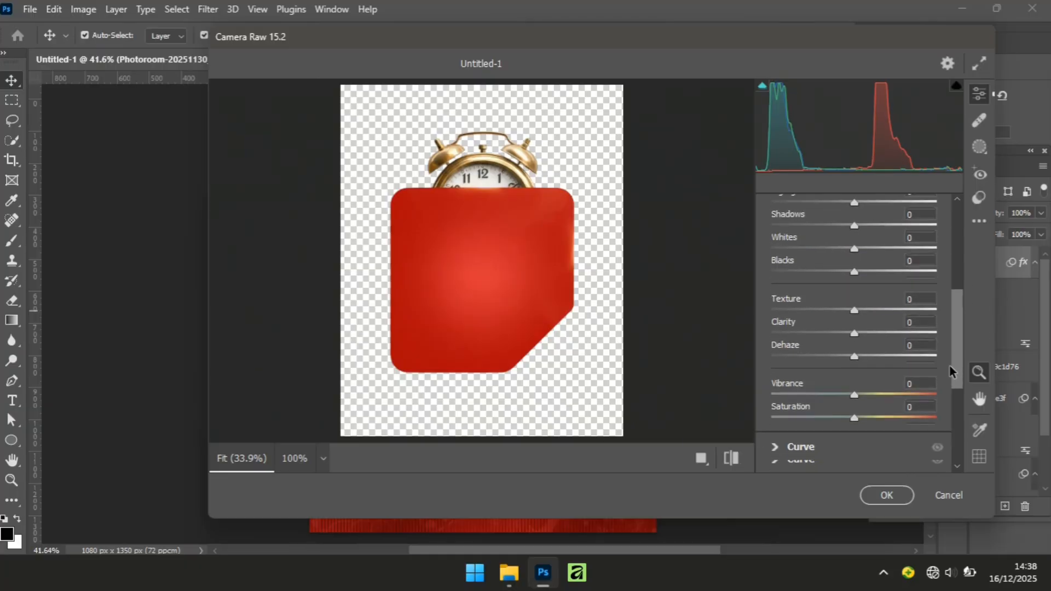
{"action": "left_click_drag", "start_coordinate": [855, 399], "coordinate": [878, 399]}
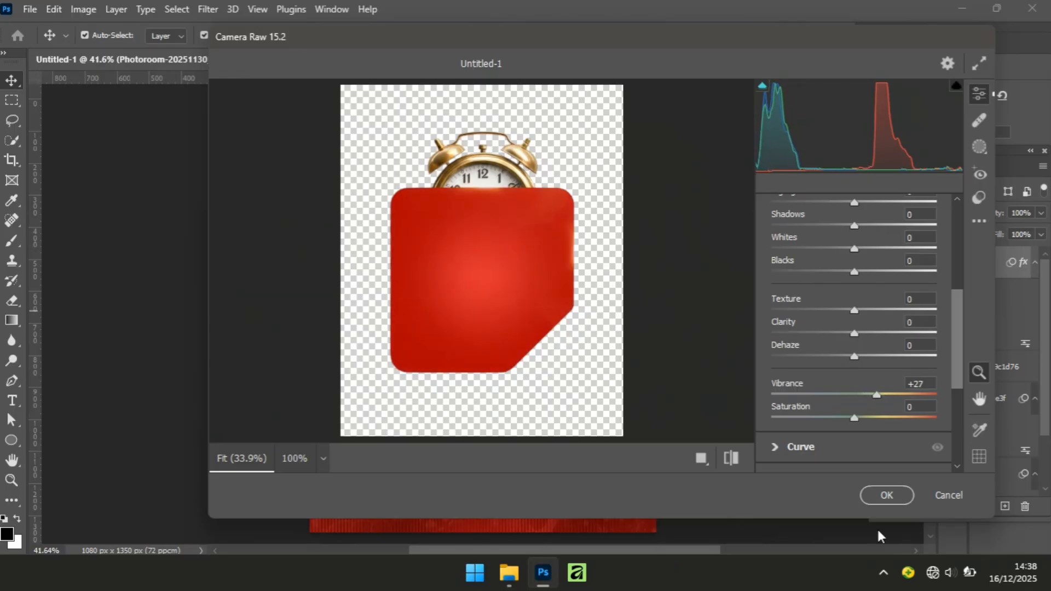
{"action": "left_click", "coordinate": [884, 496]}
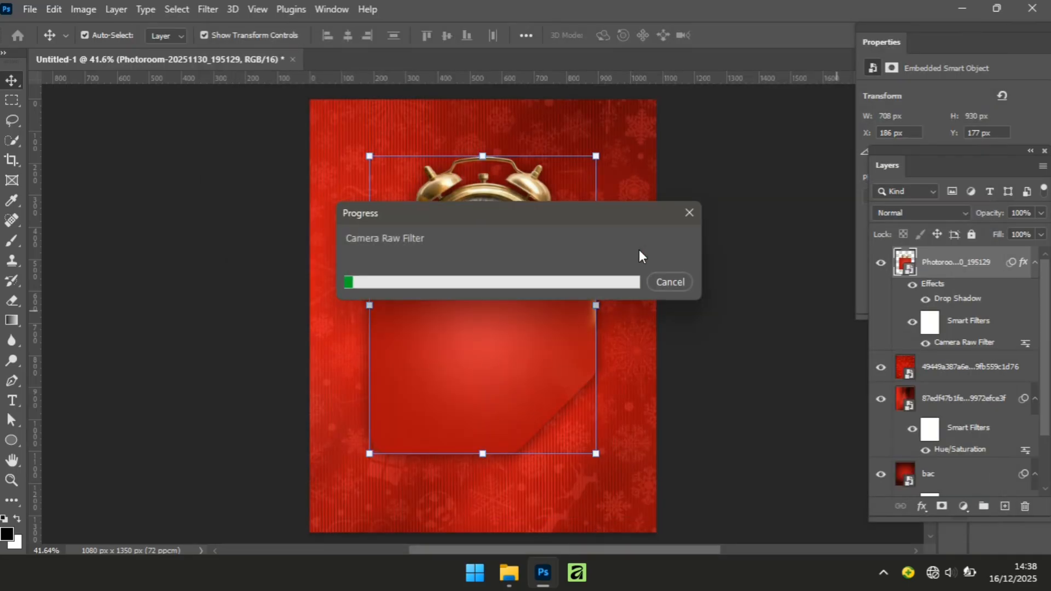
{"action": "left_click", "coordinate": [739, 305]}
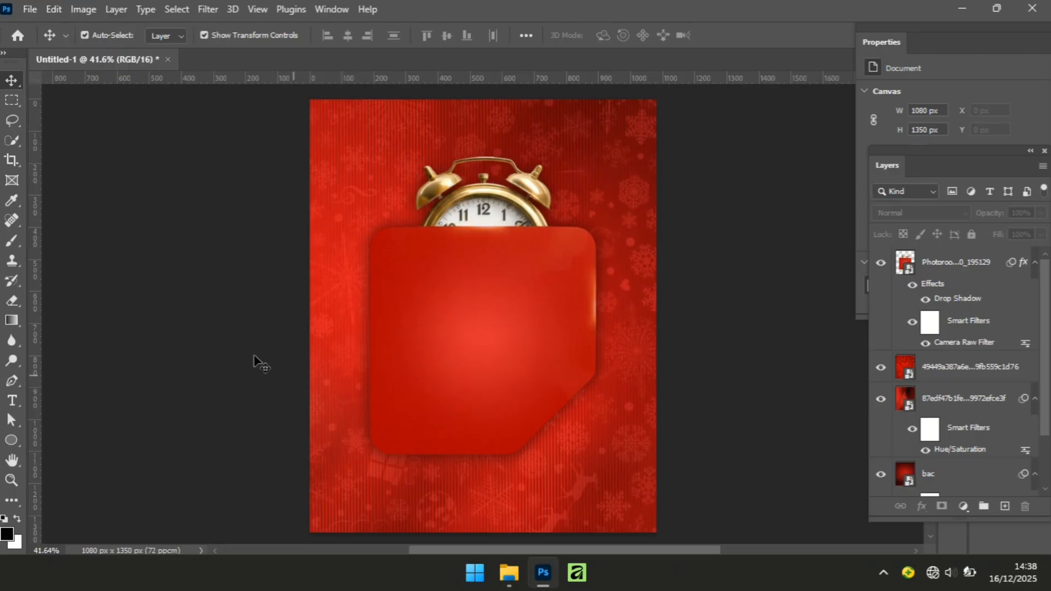
Add the horizontal text EMBER on the red clock card
{"action": "left_click", "coordinate": [12, 401]}
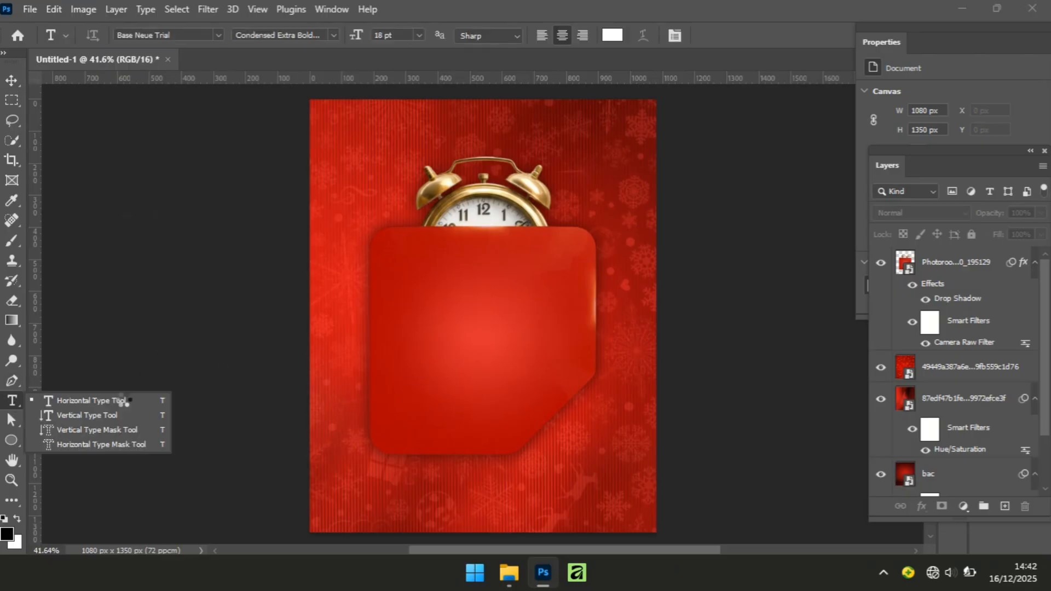
{"action": "left_click", "coordinate": [104, 401]}
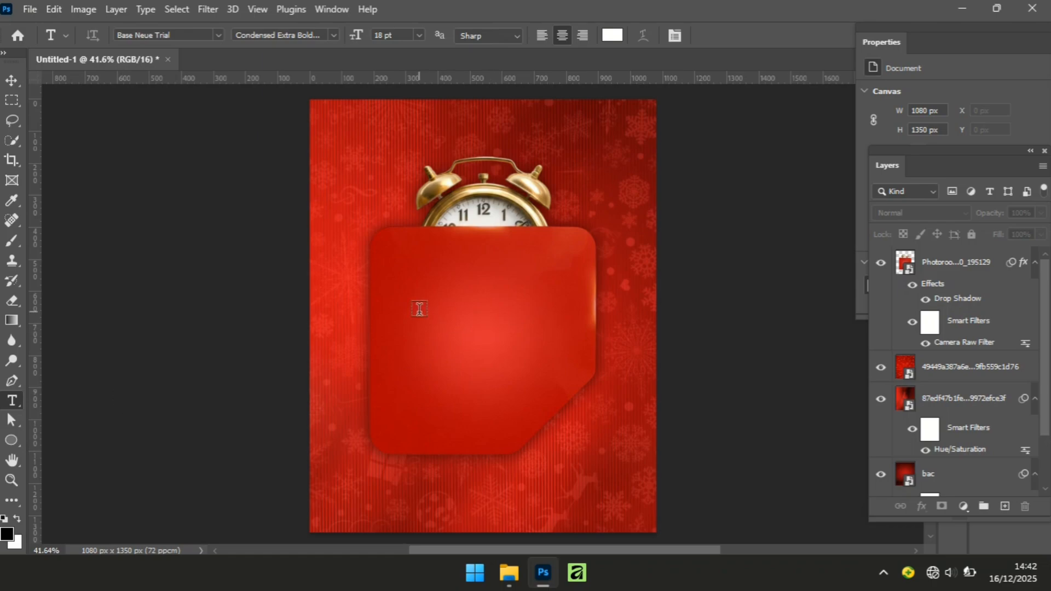
{"action": "left_click", "coordinate": [420, 309]}
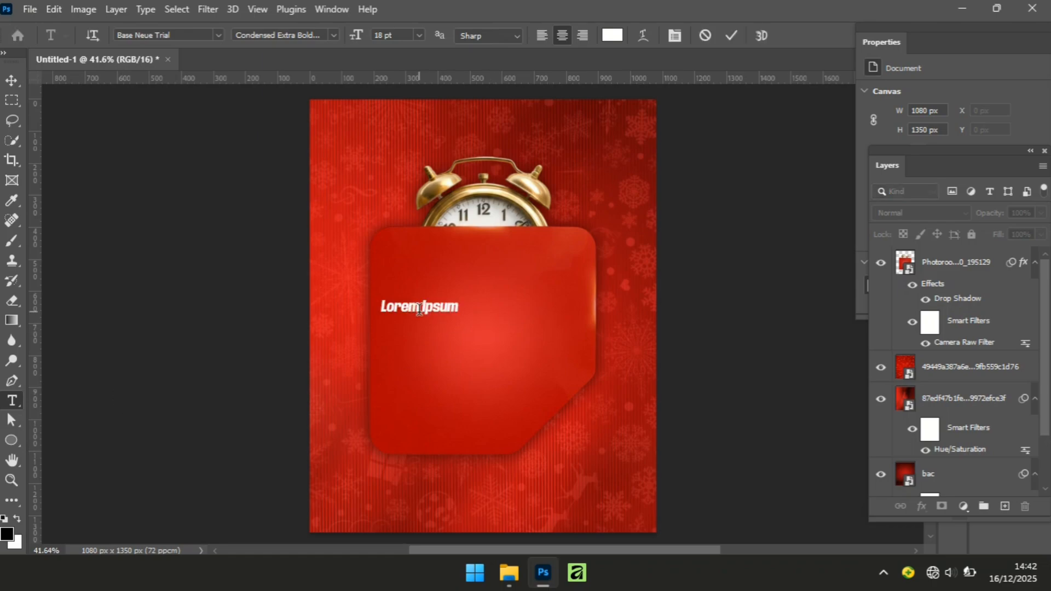
{"action": "type", "text": "EM"}
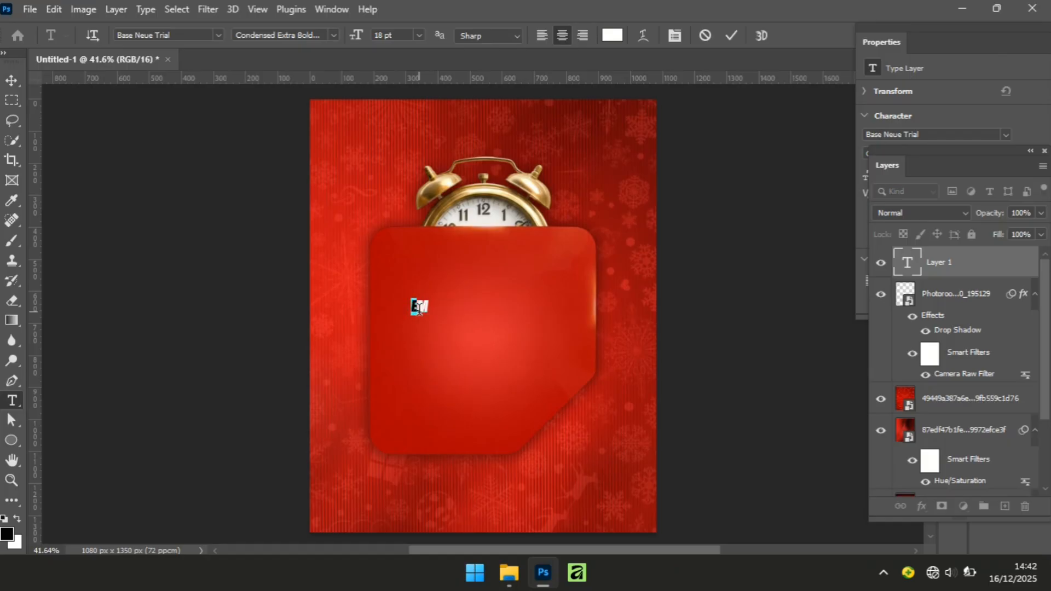
{"action": "key", "text": "Right"}
{"action": "type", "text": "BER"}
Set the EMBER text to the Lovely Christmas font at 70 pt
{"action": "key", "text": "ctrl+a"}
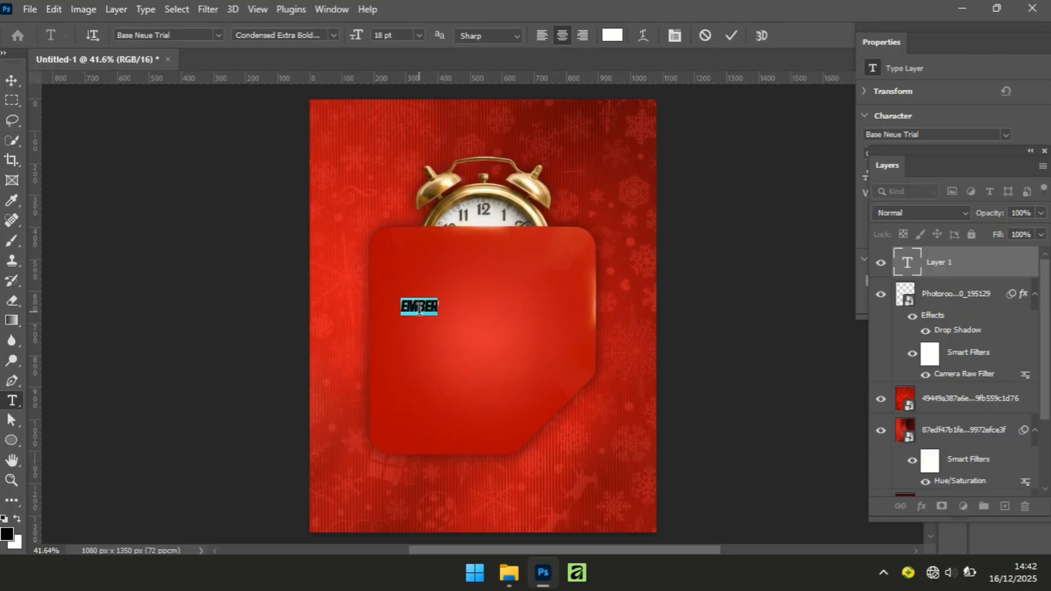
{"action": "left_click", "coordinate": [185, 34]}
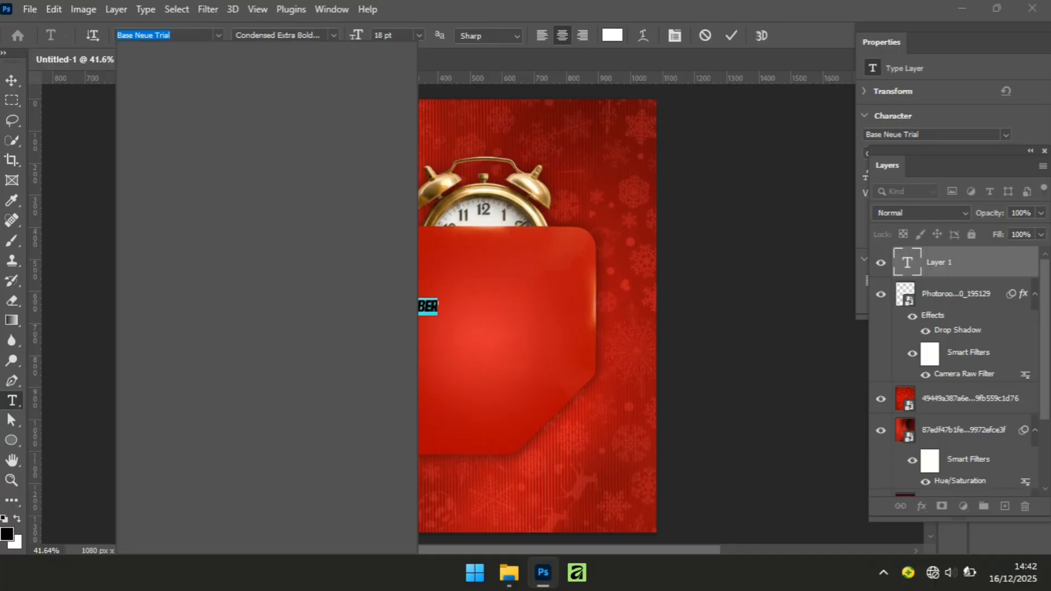
{"action": "type", "text": "Lovely Christmas"}
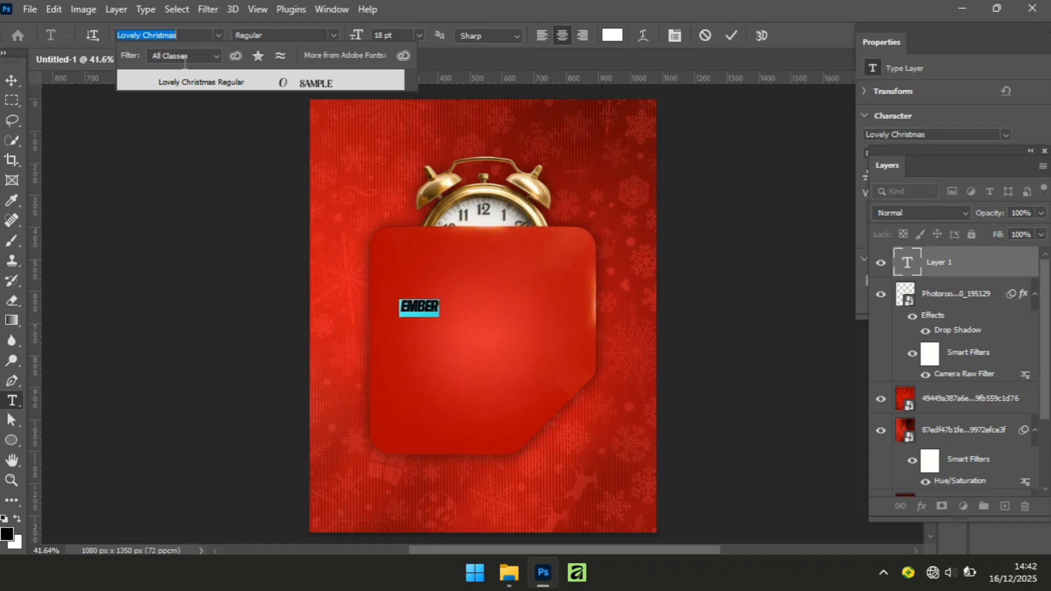
{"action": "left_click", "coordinate": [189, 85]}
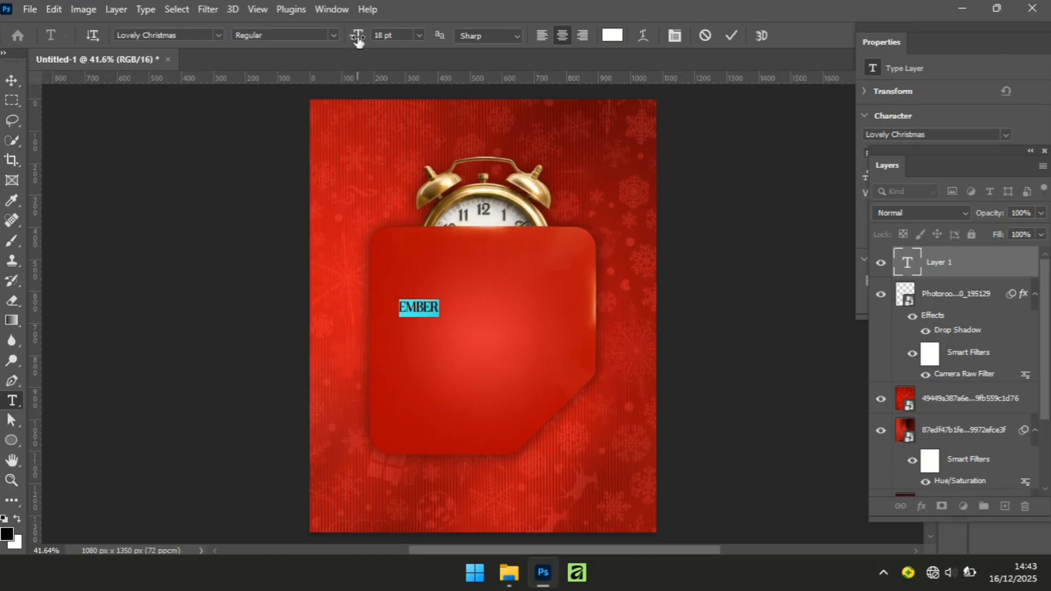
{"action": "left_click_drag", "start_coordinate": [359, 41], "coordinate": [395, 48]}
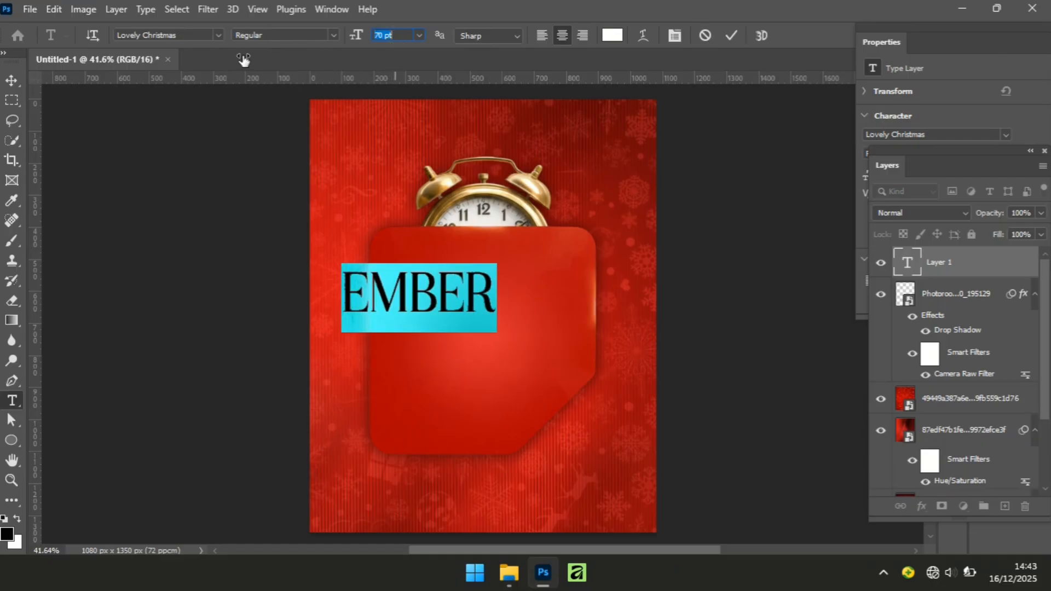
Move the EMBER text to the middle of the red card and enlarge it to about 110%
{"action": "left_click", "coordinate": [12, 81]}
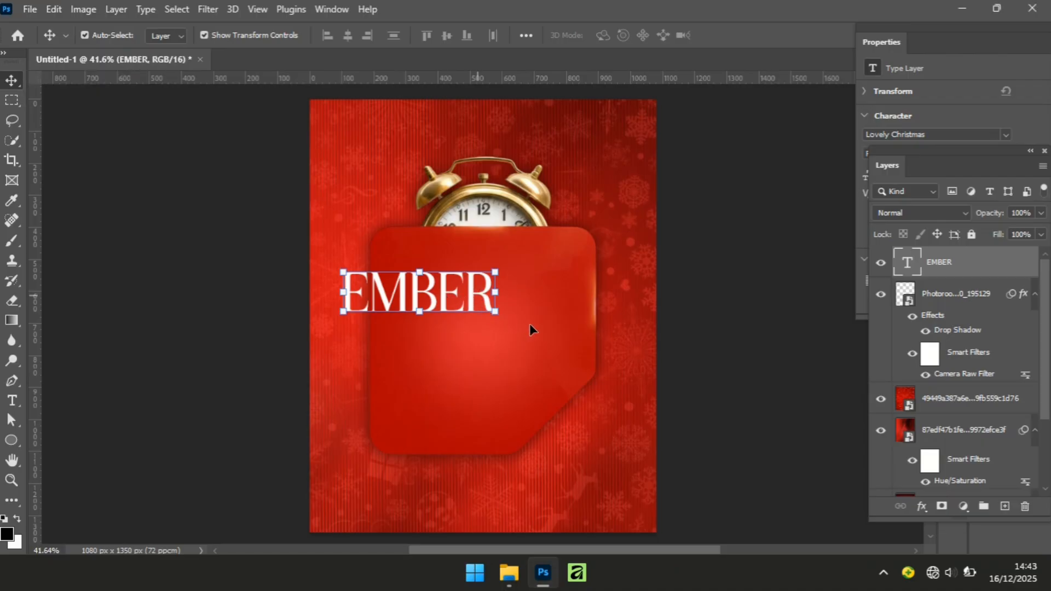
{"action": "left_click_drag", "start_coordinate": [444, 296], "coordinate": [507, 345]}
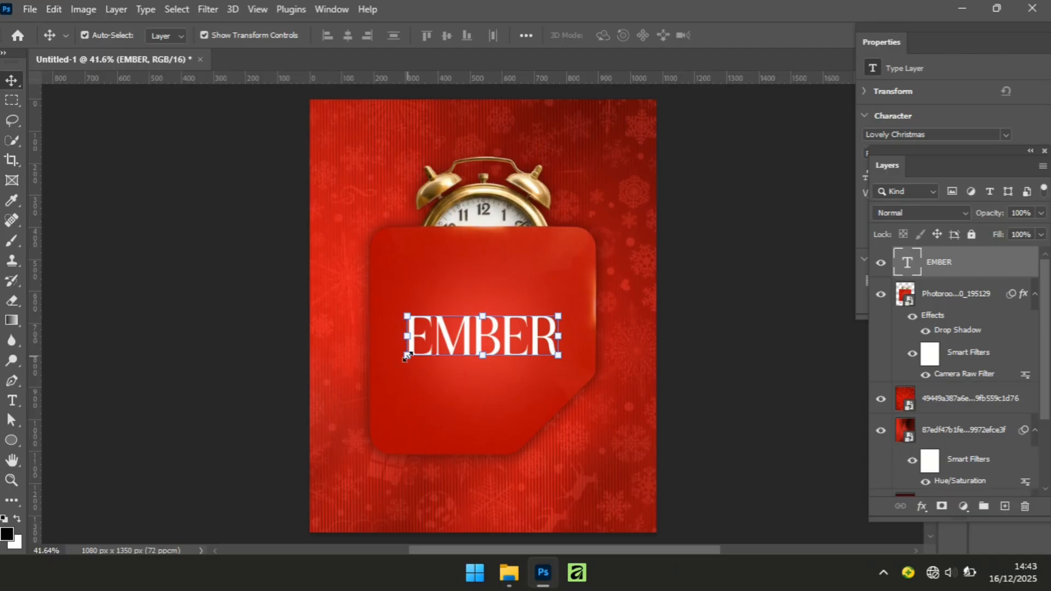
{"action": "left_click_drag", "start_coordinate": [406, 356], "coordinate": [411, 378]}
{"action": "key", "text": "Return"}
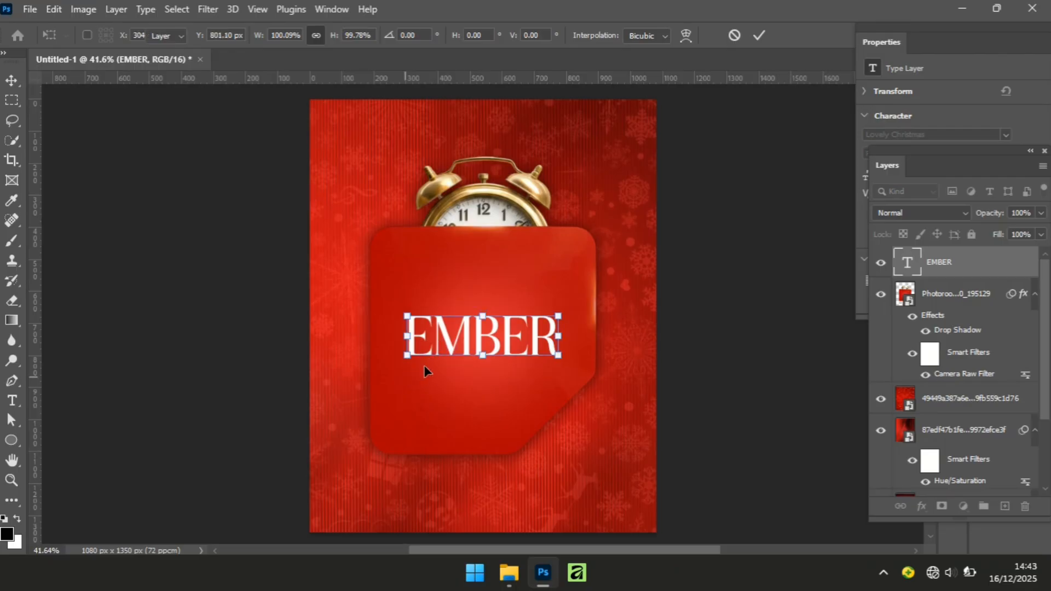
{"action": "left_click", "coordinate": [440, 351]}
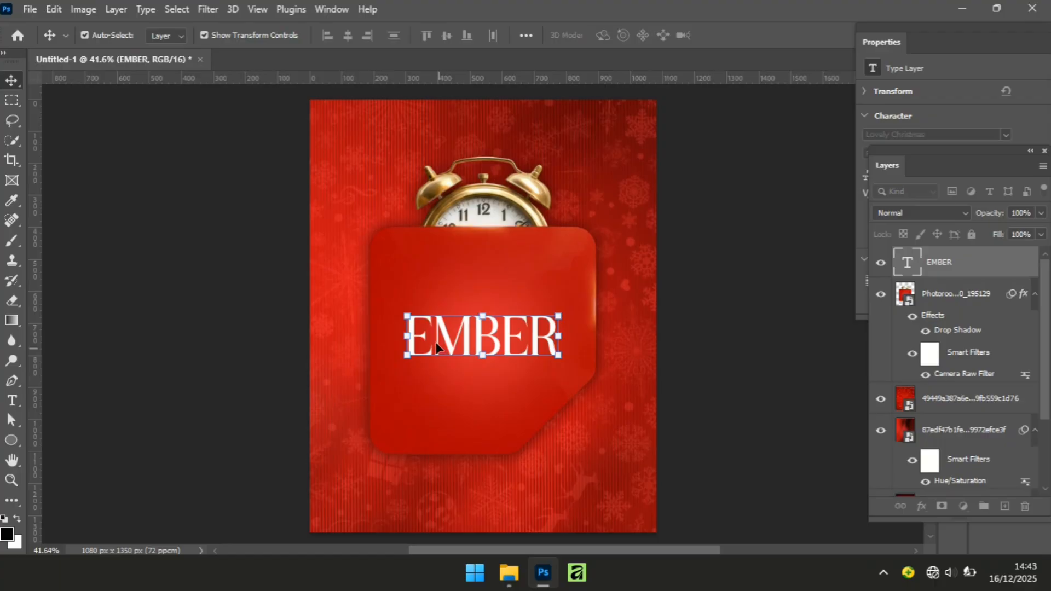
{"action": "left_click", "coordinate": [404, 356]}
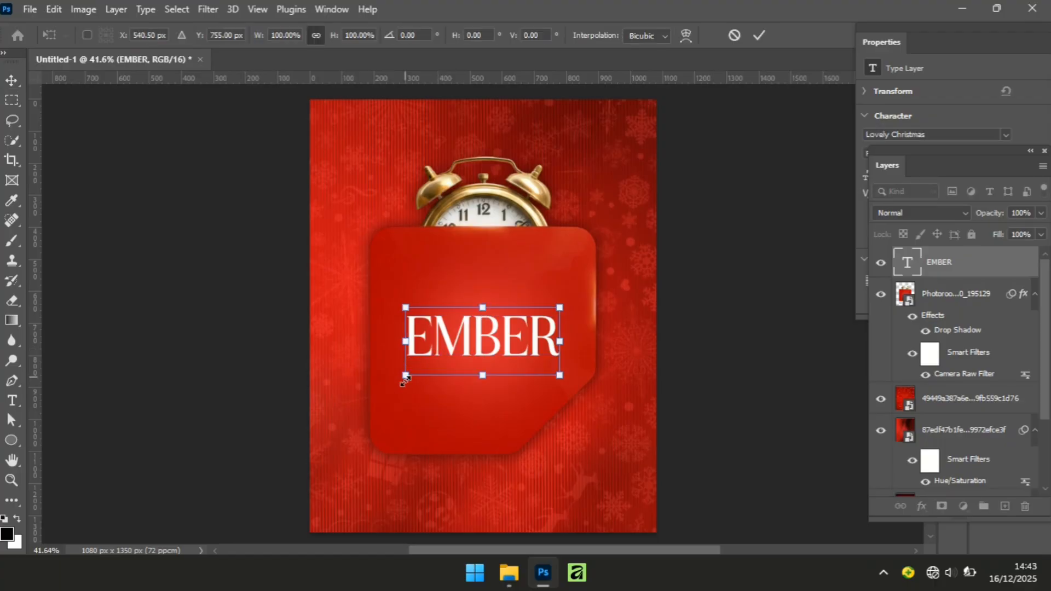
{"action": "left_click_drag", "start_coordinate": [405, 376], "coordinate": [398, 382]}
{"action": "key", "text": "Return"}
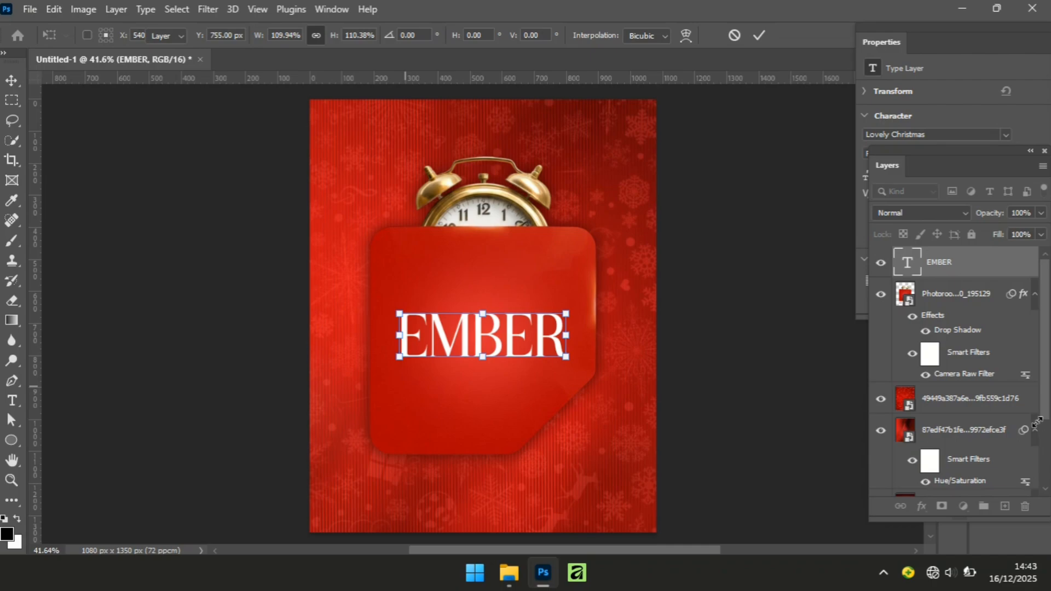
{"action": "scroll", "coordinate": [1046, 472], "scroll_direction": "down", "scroll_amount": 3}
{"action": "scroll", "coordinate": [1046, 472], "scroll_direction": "down", "scroll_amount": 1}
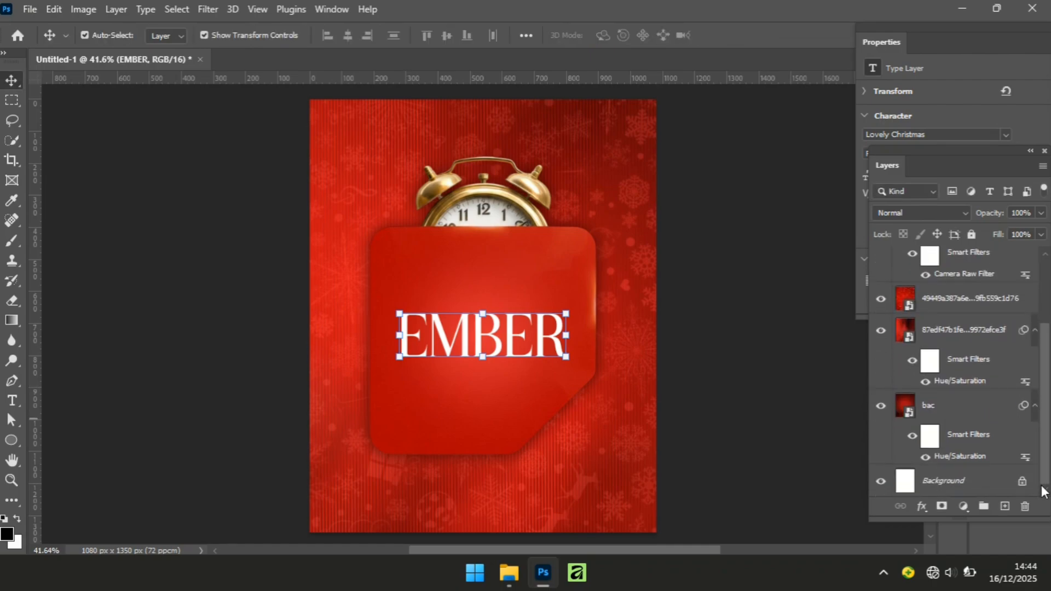
{"action": "left_click", "coordinate": [958, 482], "text": "ctrl"}
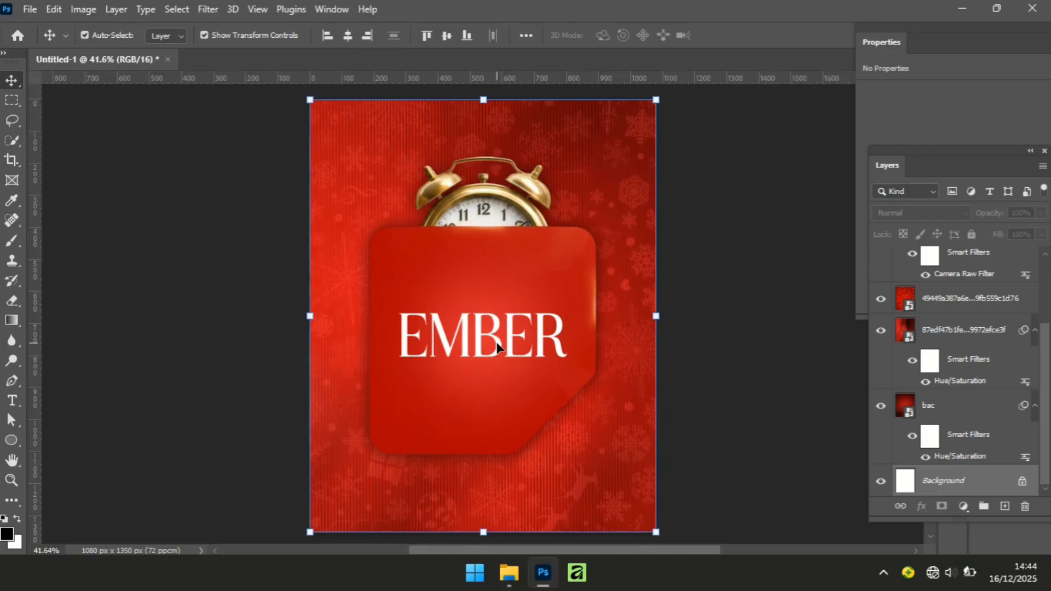
{"action": "left_click", "coordinate": [719, 369]}
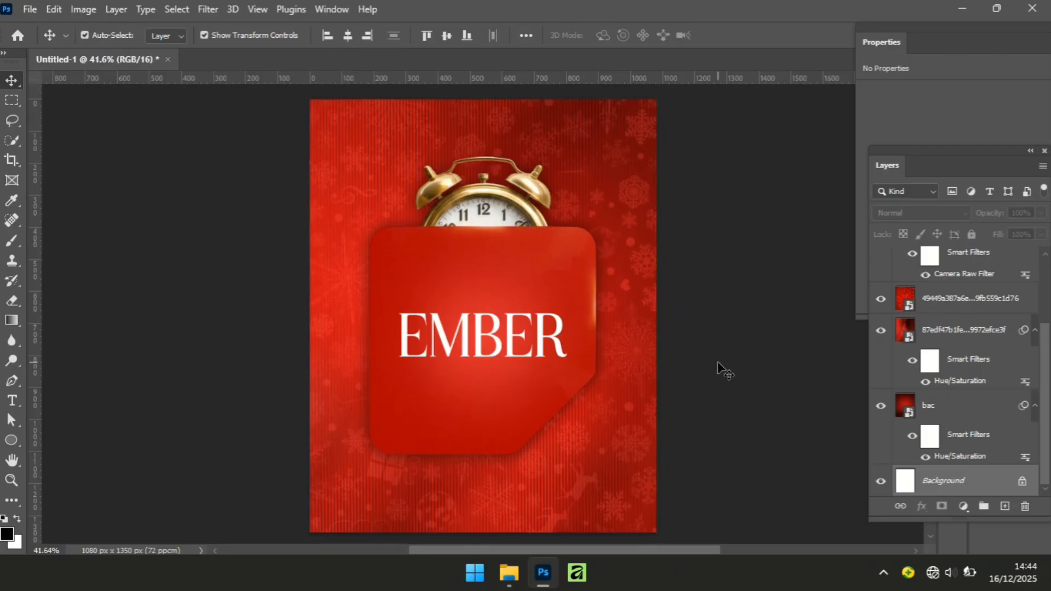
Duplicate the EMBER text directly above the original and change the copy to DEC
{"action": "left_click", "coordinate": [509, 348]}
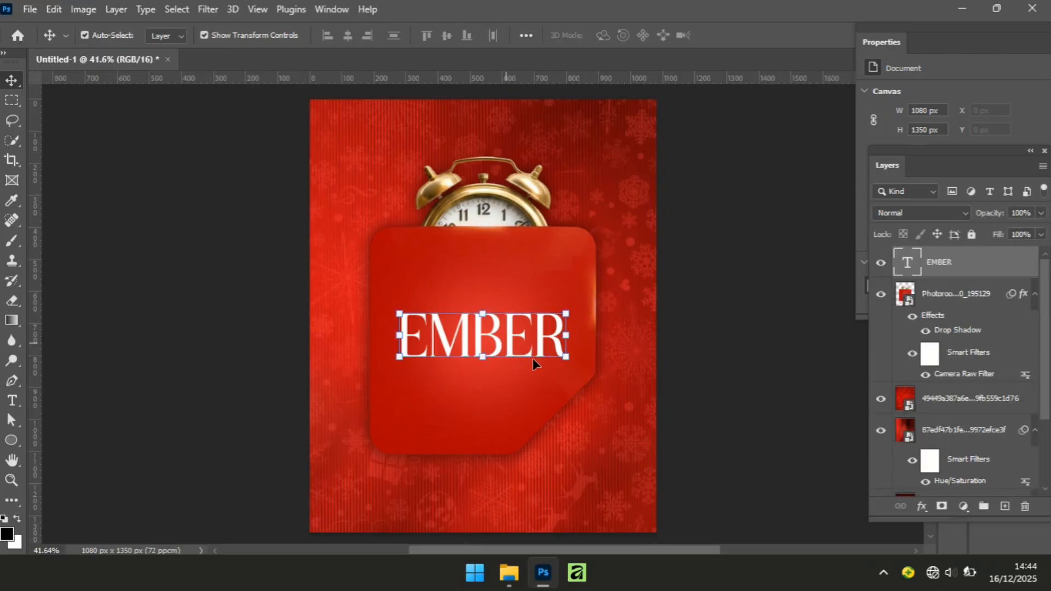
{"action": "key", "text": "ctrl+j"}
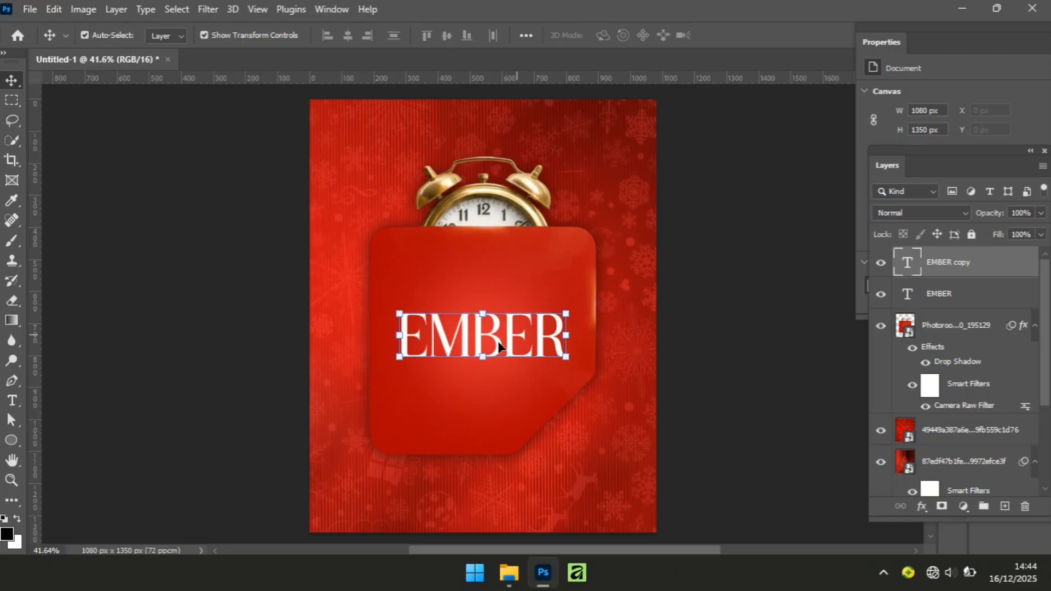
{"action": "left_click_drag", "start_coordinate": [499, 346], "coordinate": [499, 293]}
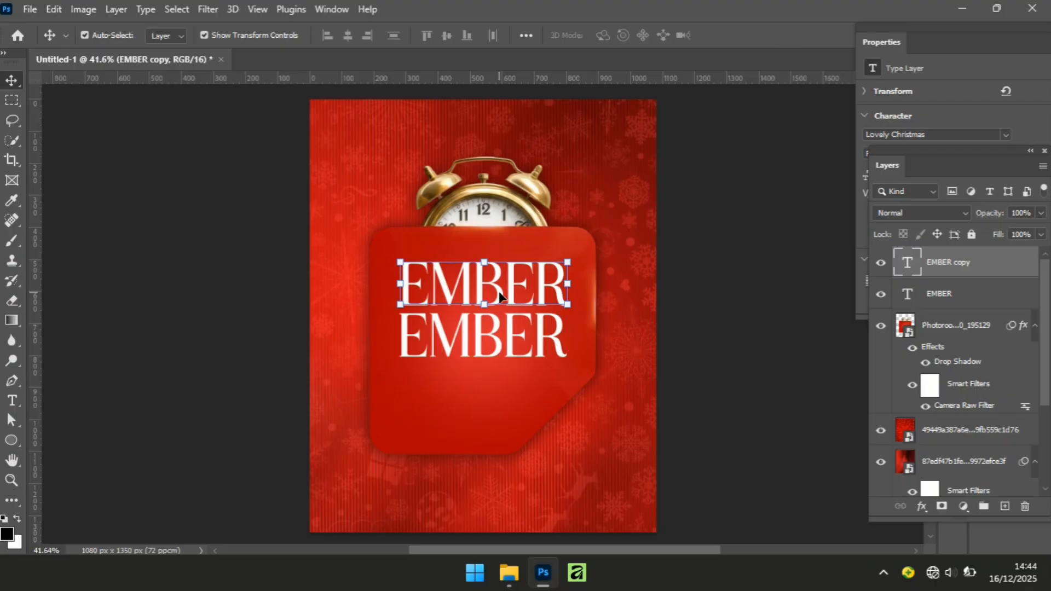
{"action": "double_click", "coordinate": [500, 297]}
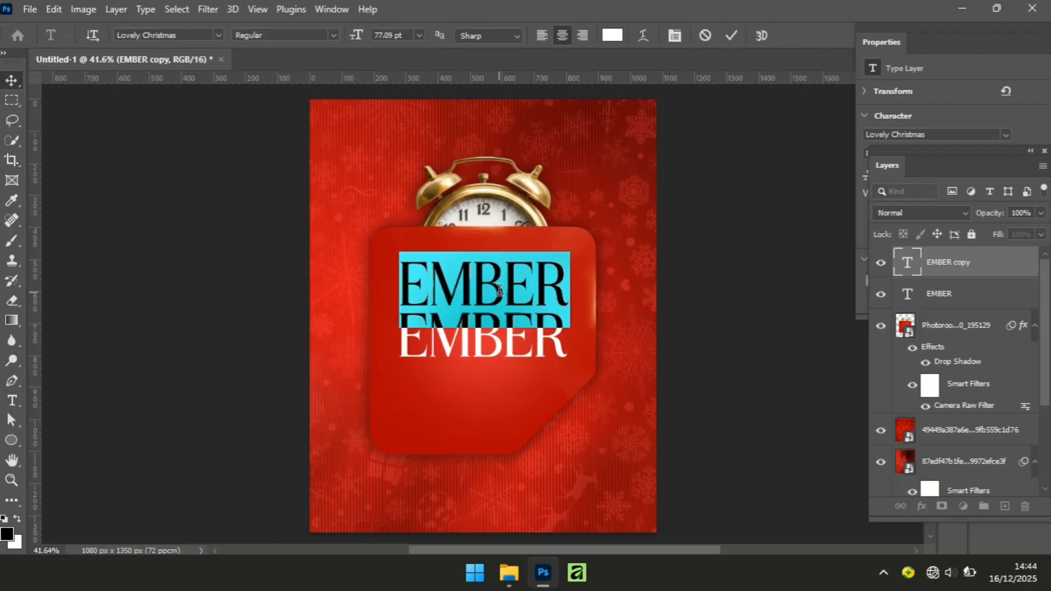
{"action": "type", "text": "DEC"}
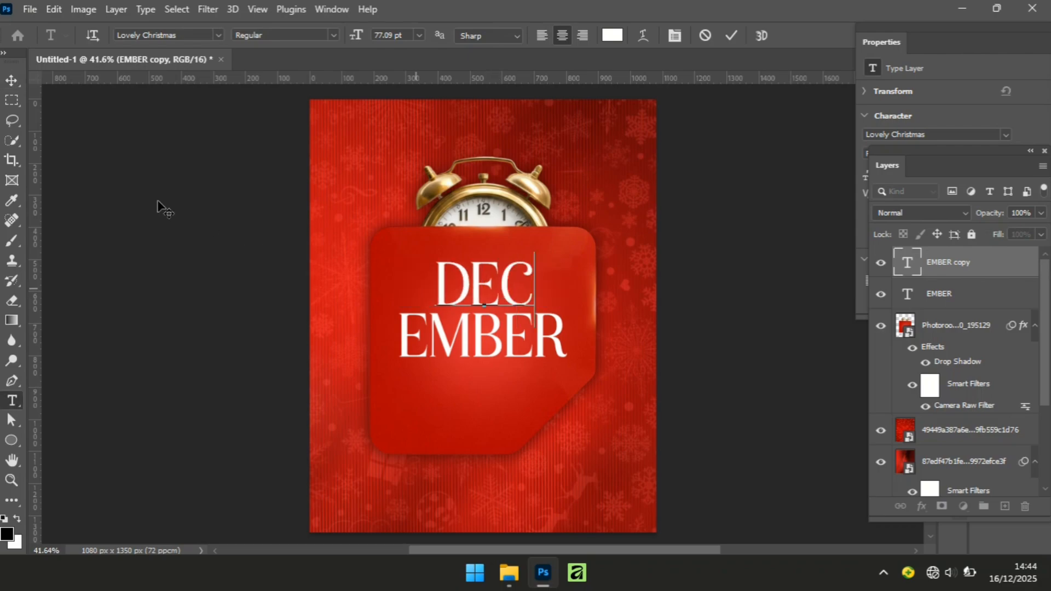
{"action": "left_click", "coordinate": [11, 81]}
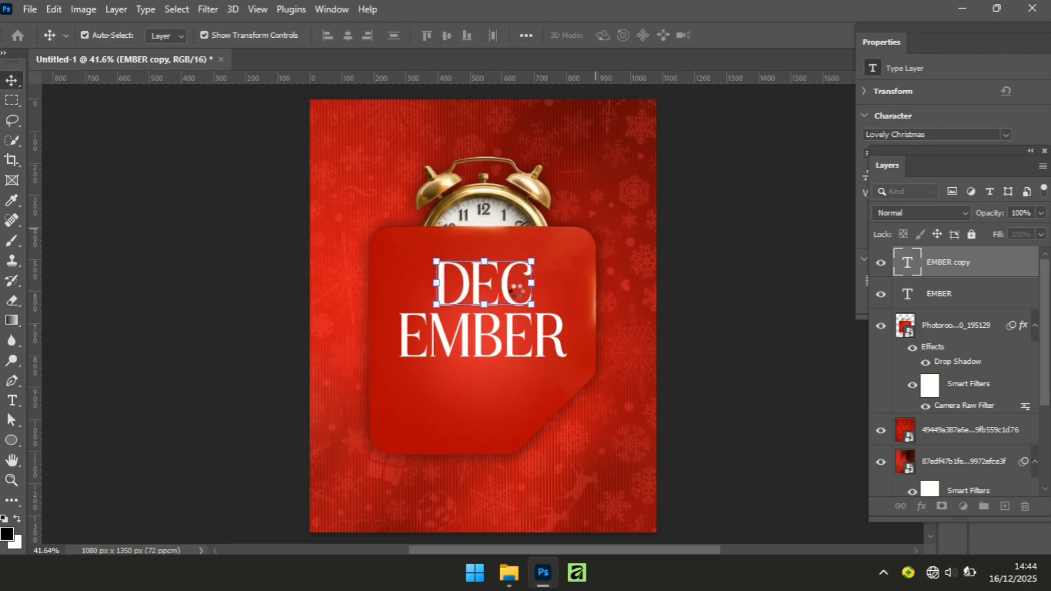
Line up DEC with EMBER's left edge and move both words lower on the card
{"action": "left_click_drag", "start_coordinate": [510, 303], "coordinate": [475, 304]}
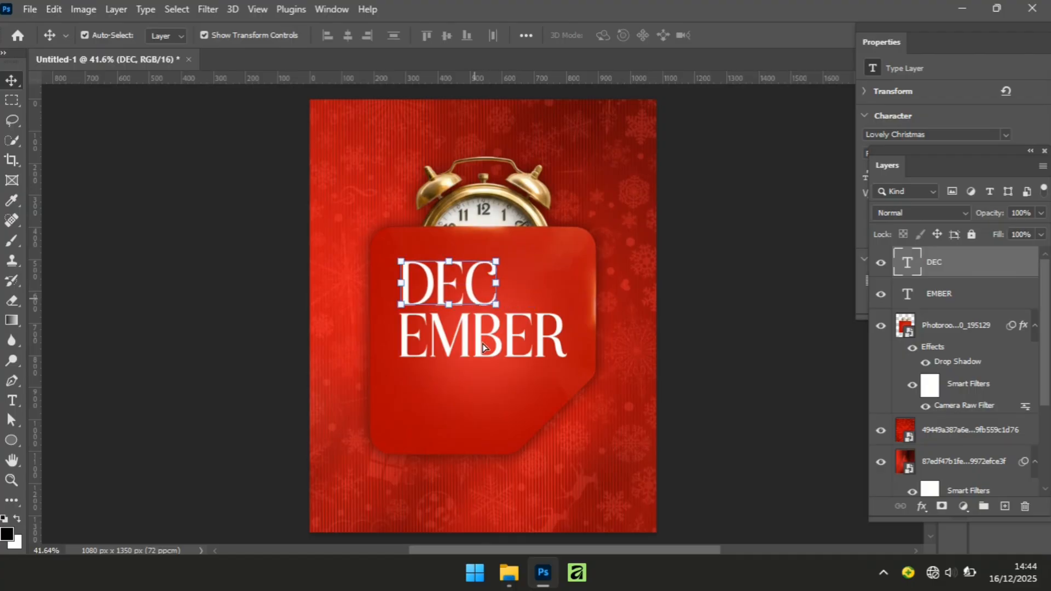
{"action": "key", "text": "Down"}
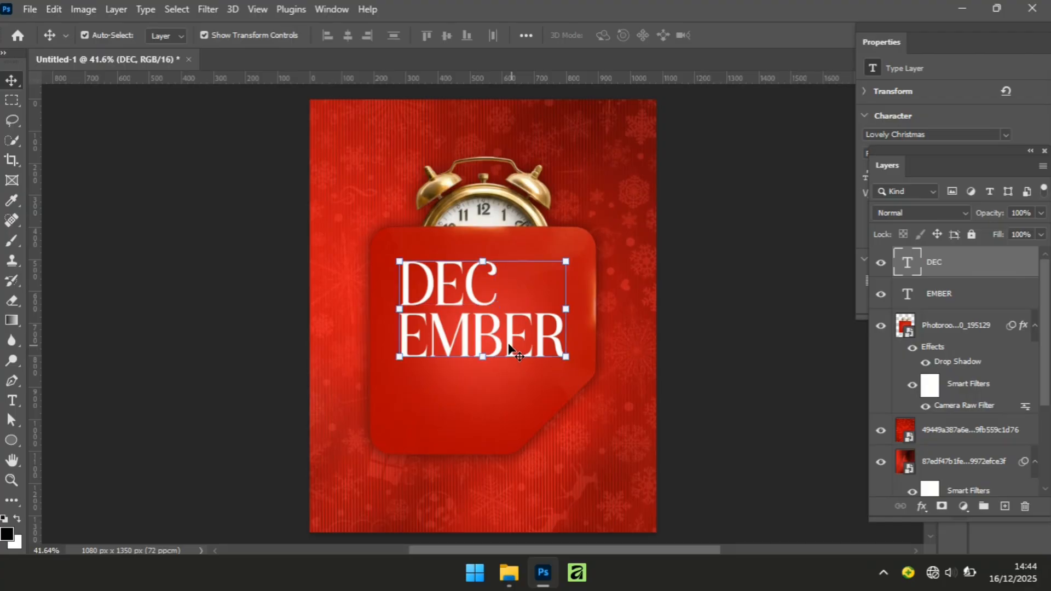
{"action": "key", "text": "Down"}
{"action": "left_click_drag", "start_coordinate": [508, 345], "coordinate": [509, 375]}
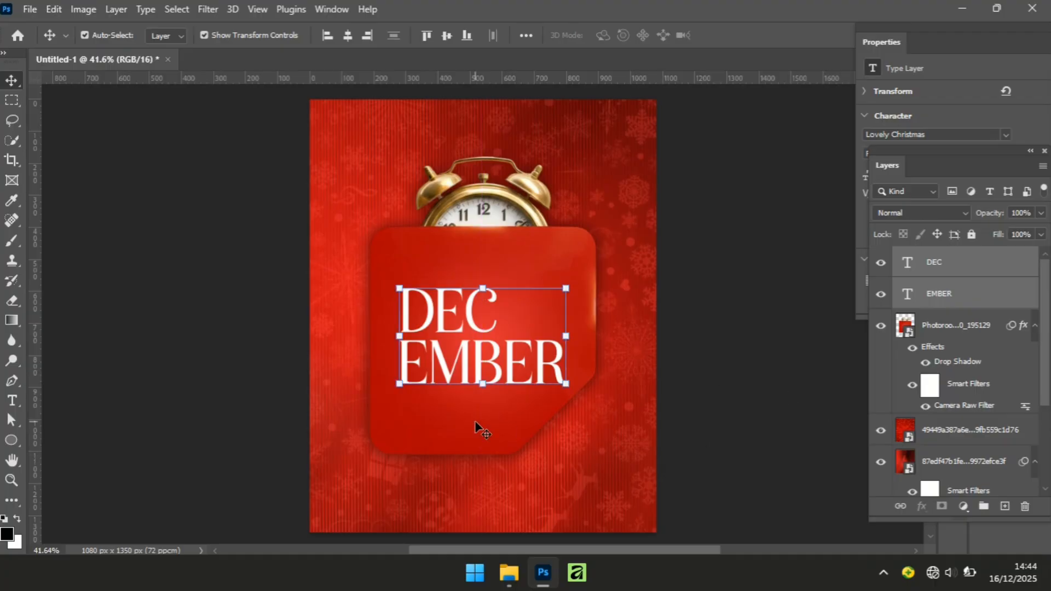
{"action": "left_click", "coordinate": [723, 410]}
Duplicate the DEC text directly above the original and change the copy to IT S
{"action": "left_click", "coordinate": [444, 323]}
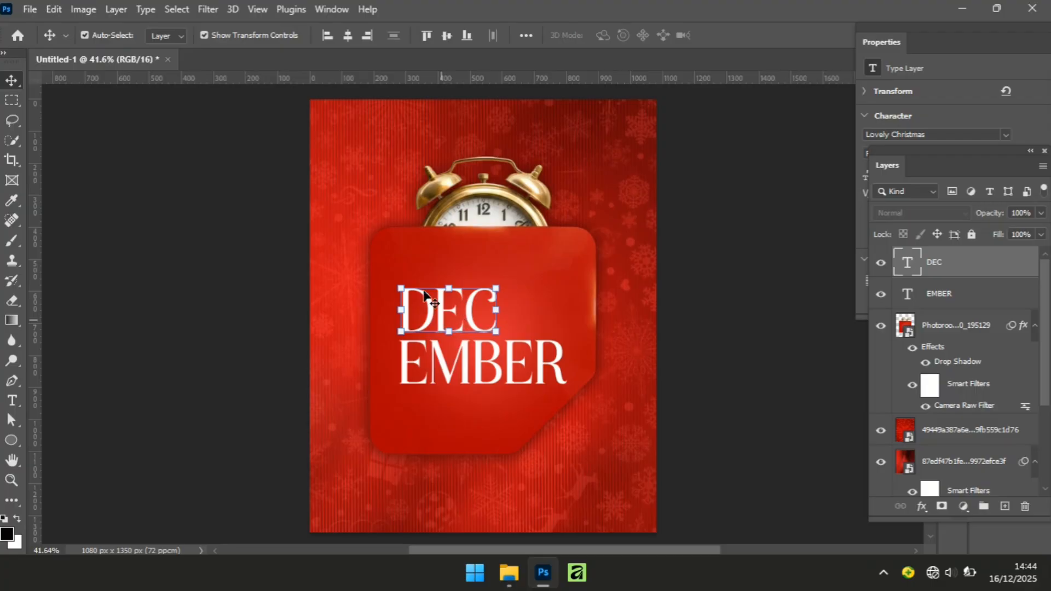
{"action": "key", "text": "ctrl+j"}
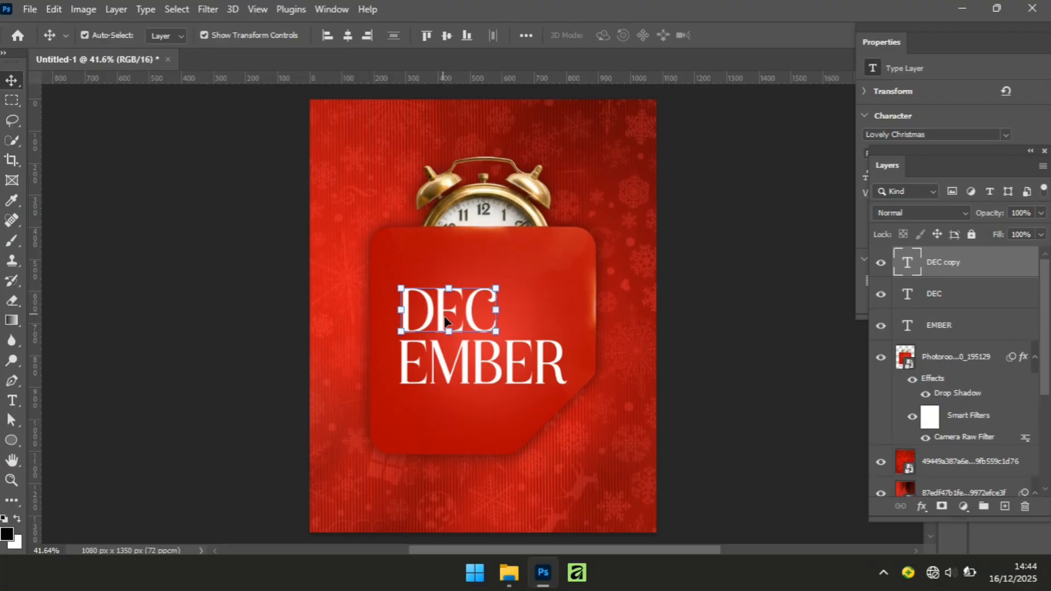
{"action": "left_click_drag", "start_coordinate": [446, 319], "coordinate": [450, 269]}
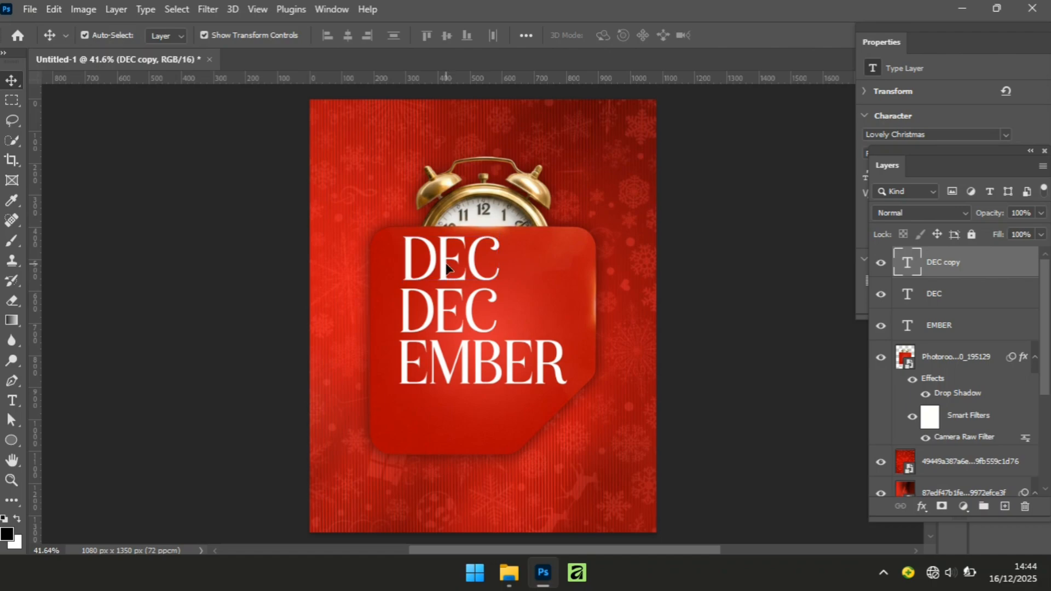
{"action": "double_click", "coordinate": [446, 264]}
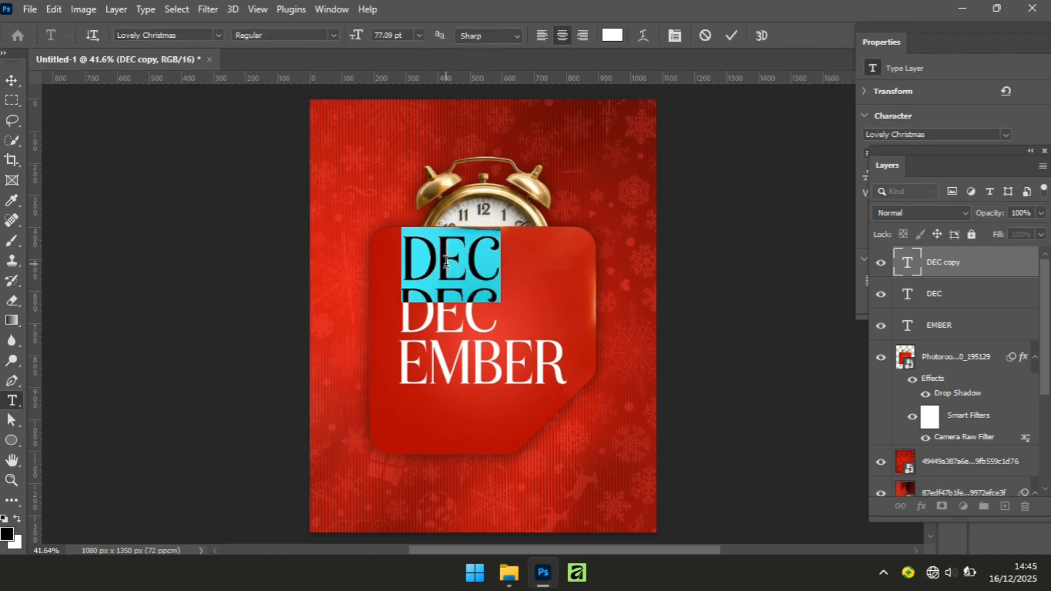
{"action": "type", "text": "I"}
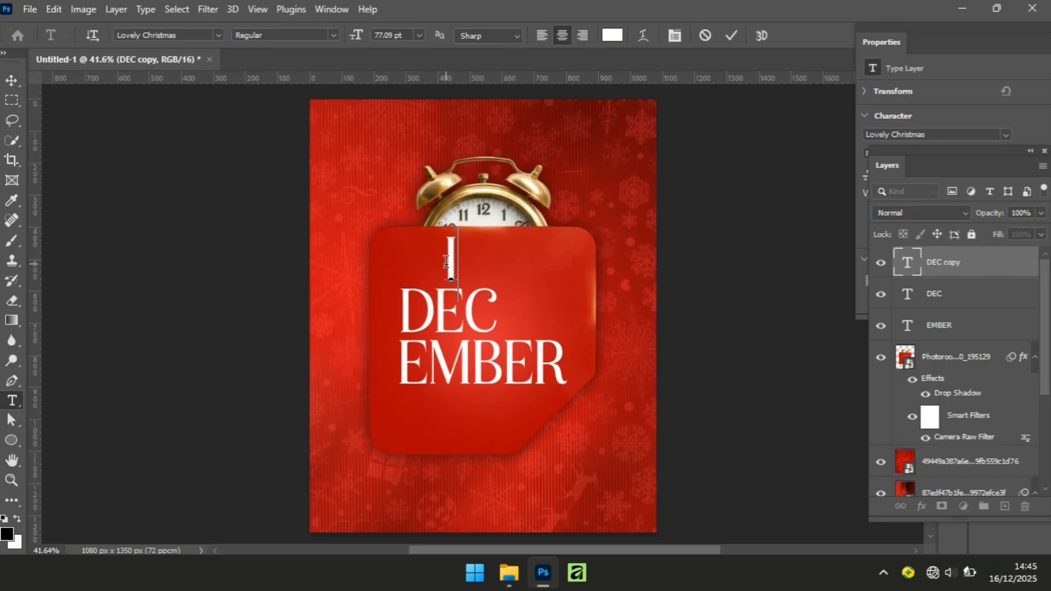
{"action": "type", "text": "T S"}
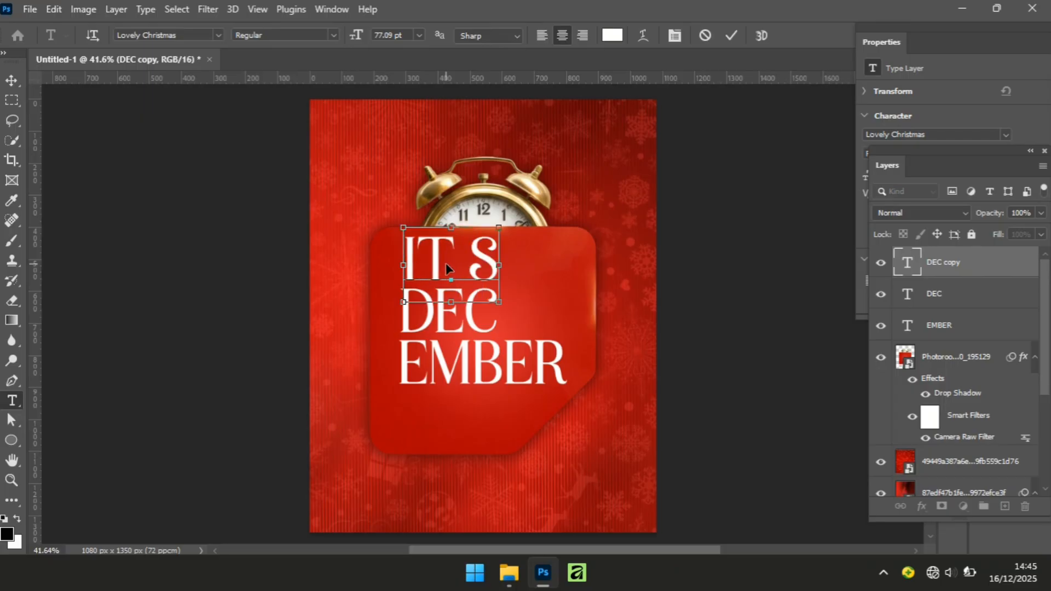
Change the font of the IT S text above DEC to Poppins Light
{"action": "key", "text": "ctrl+a"}
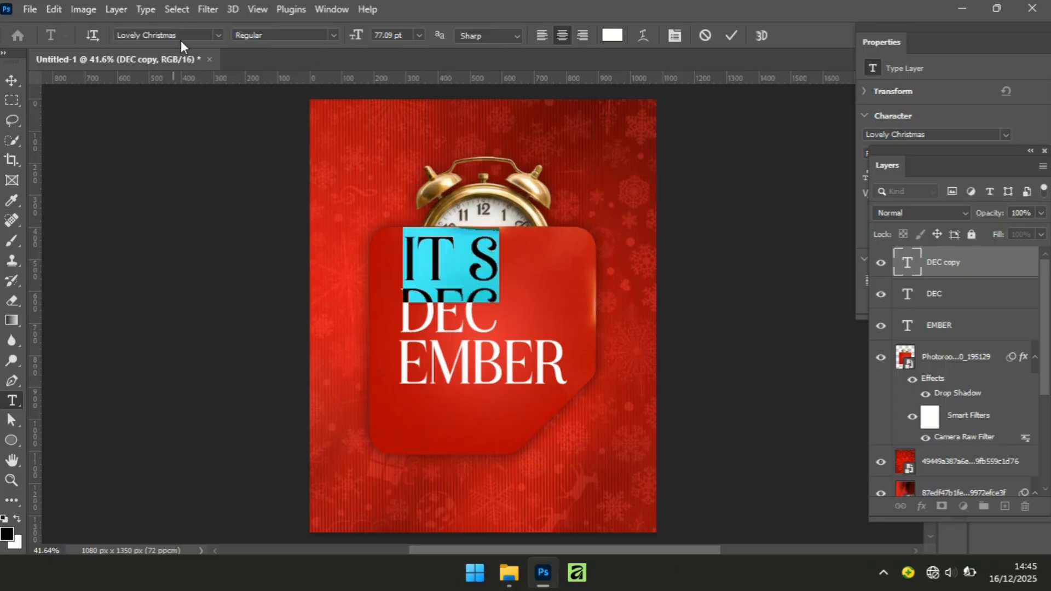
{"action": "left_click", "coordinate": [187, 36]}
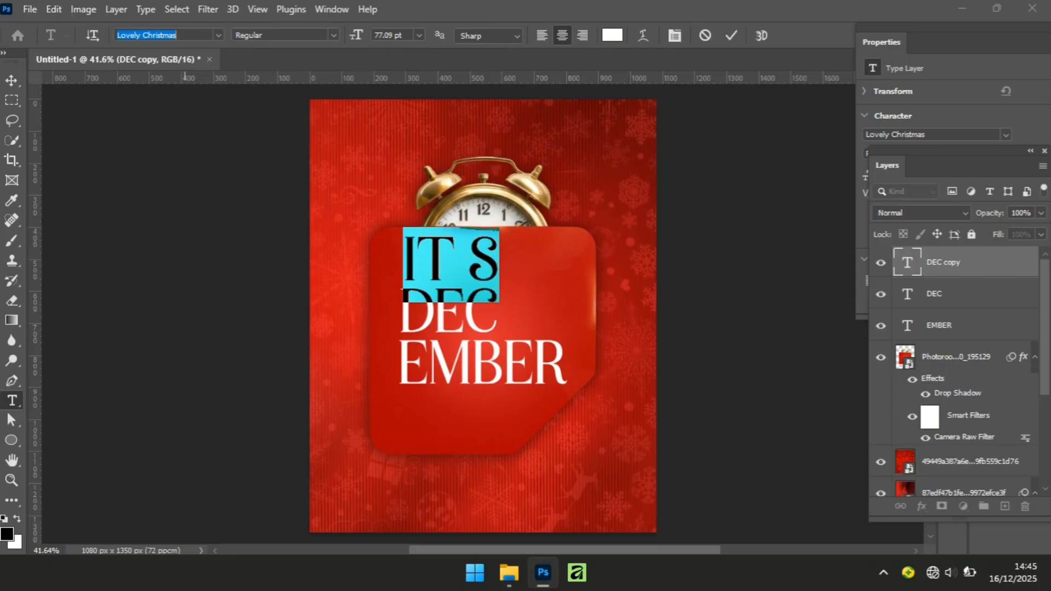
{"action": "type", "text": "poppins"}
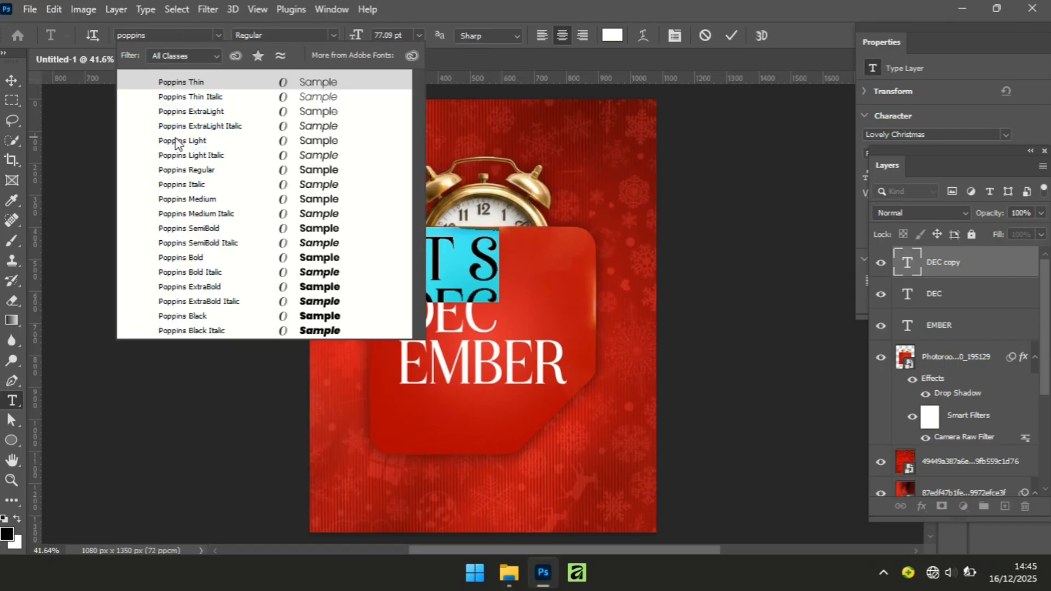
{"action": "left_click", "coordinate": [176, 140]}
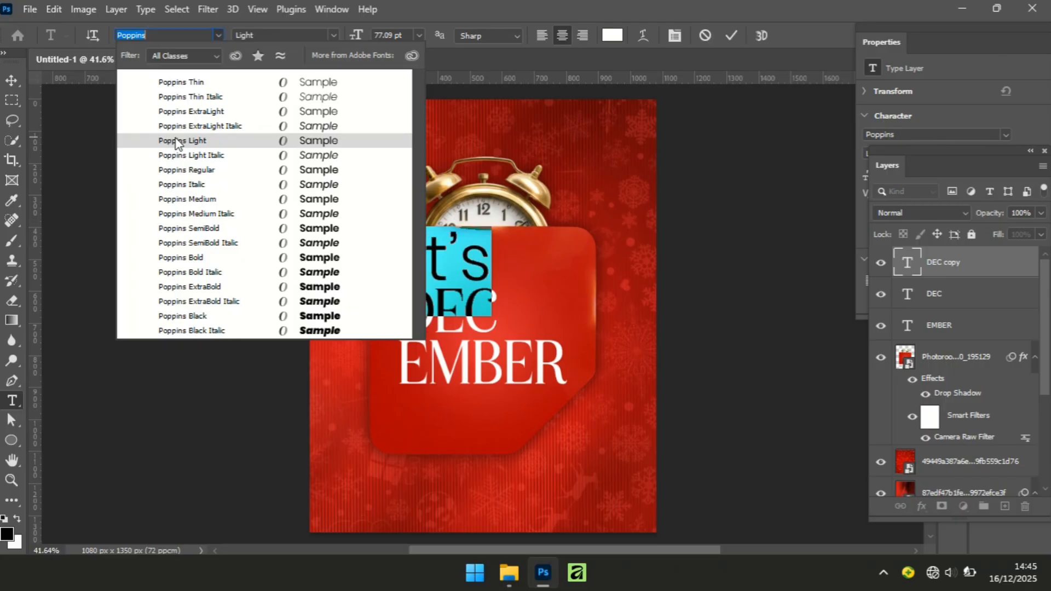
{"action": "left_click", "coordinate": [176, 141]}
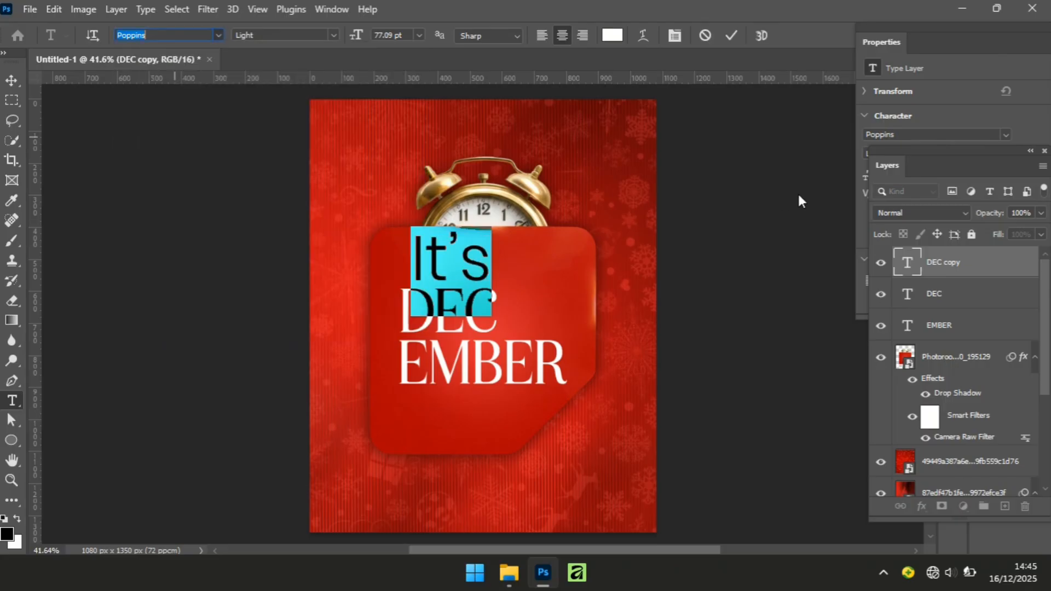
Set the tracking of the It's text to 25
{"action": "left_click", "coordinate": [987, 61]}
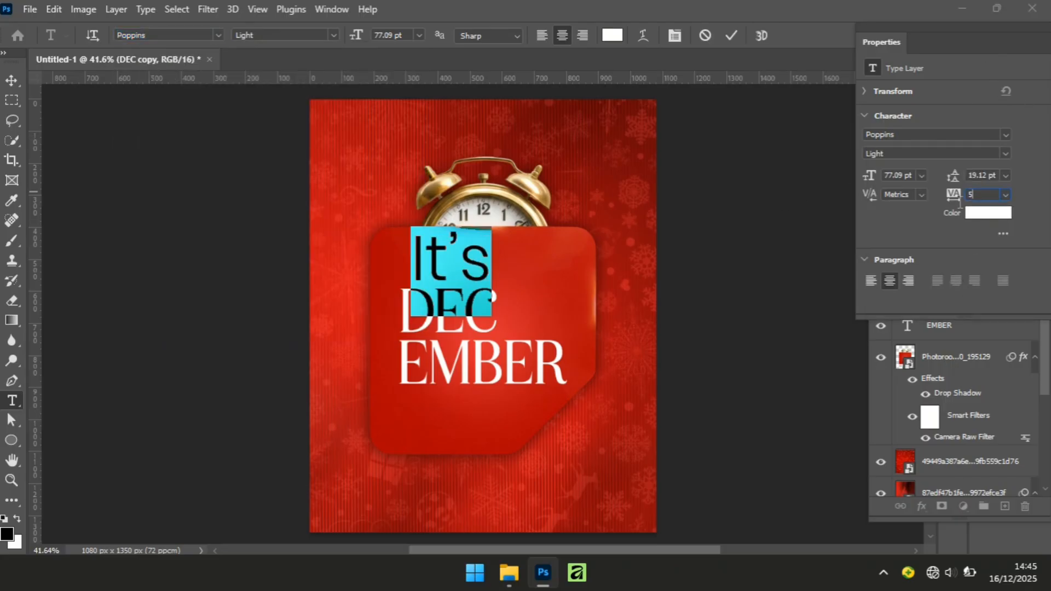
{"action": "left_click", "coordinate": [958, 201]}
{"action": "type", "text": "25"}
{"action": "key", "text": "Return"}
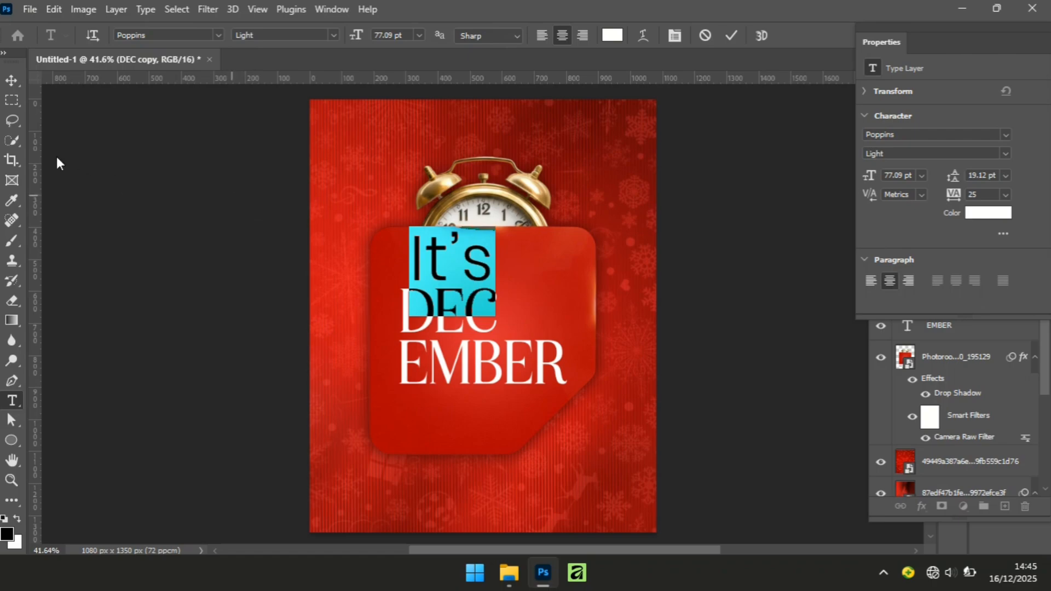
Scale the It's text down to about 22% and nudge it slightly lower, closer to DEC
{"action": "left_click", "coordinate": [11, 81]}
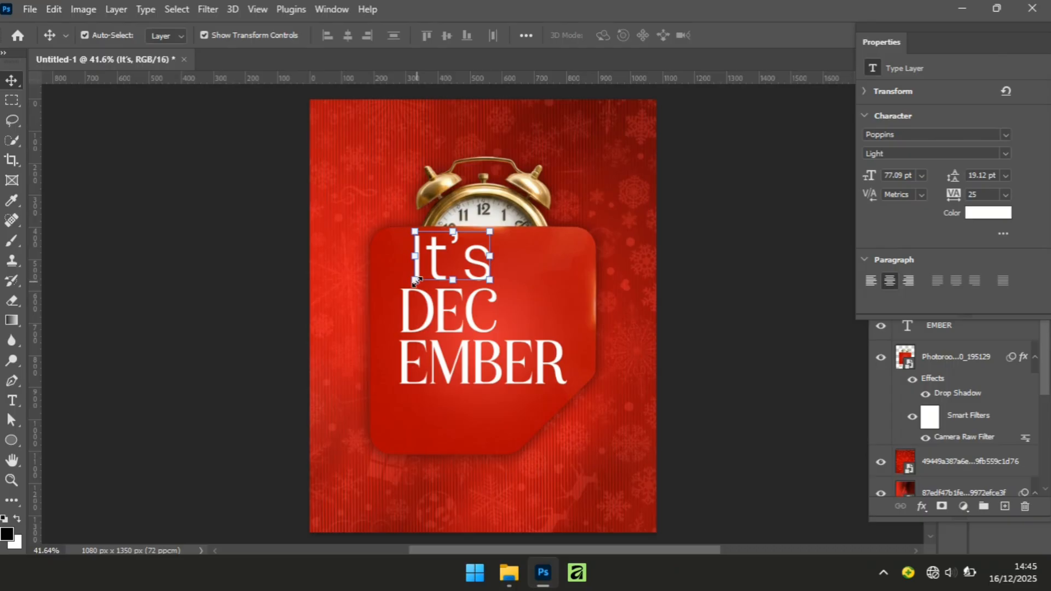
{"action": "key", "text": "ctrl+t"}
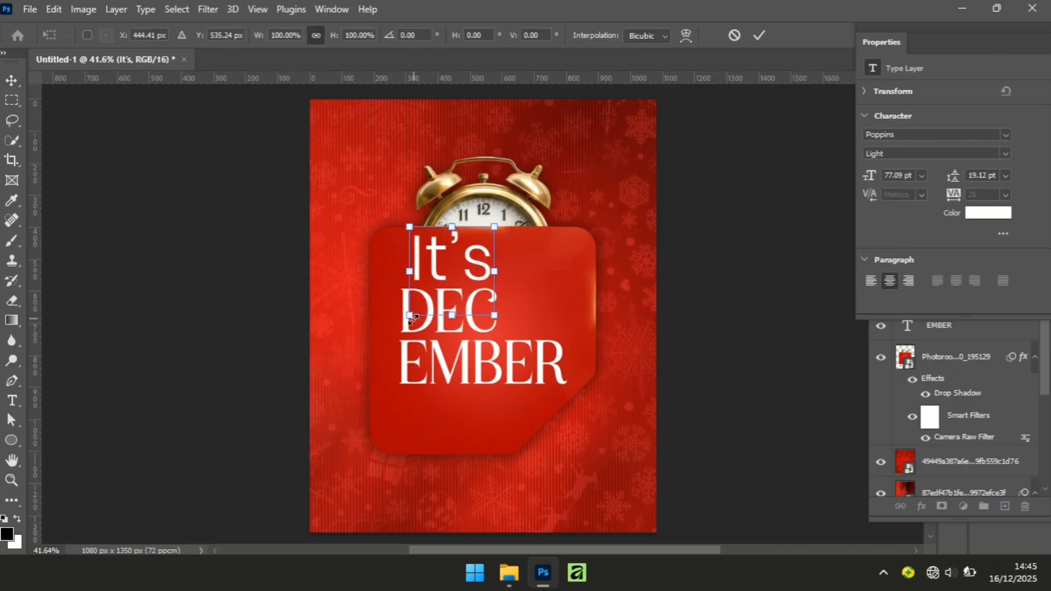
{"action": "left_click_drag", "start_coordinate": [412, 314], "coordinate": [456, 295]}
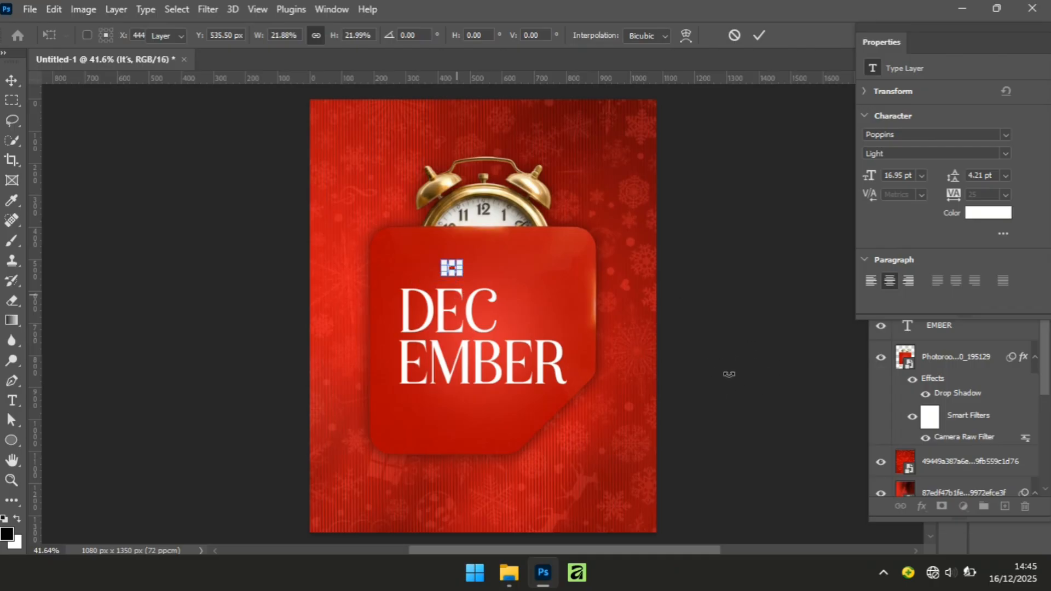
{"action": "key", "text": "Return"}
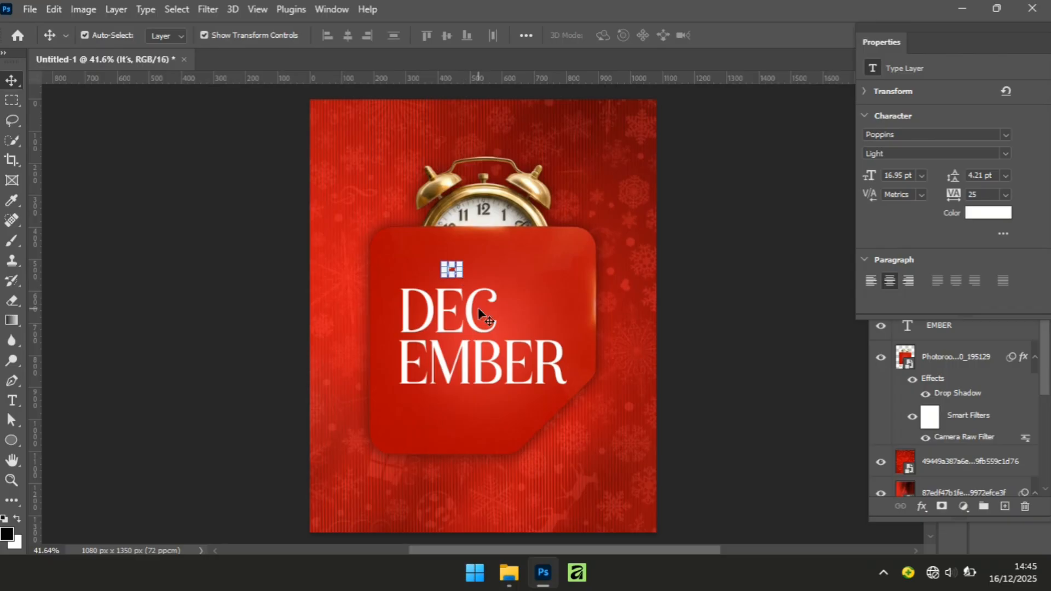
{"action": "key", "text": "Down"}
{"action": "key", "text": "Down"}
{"action": "key", "text": "Down"}
{"action": "left_click", "coordinate": [765, 344]}
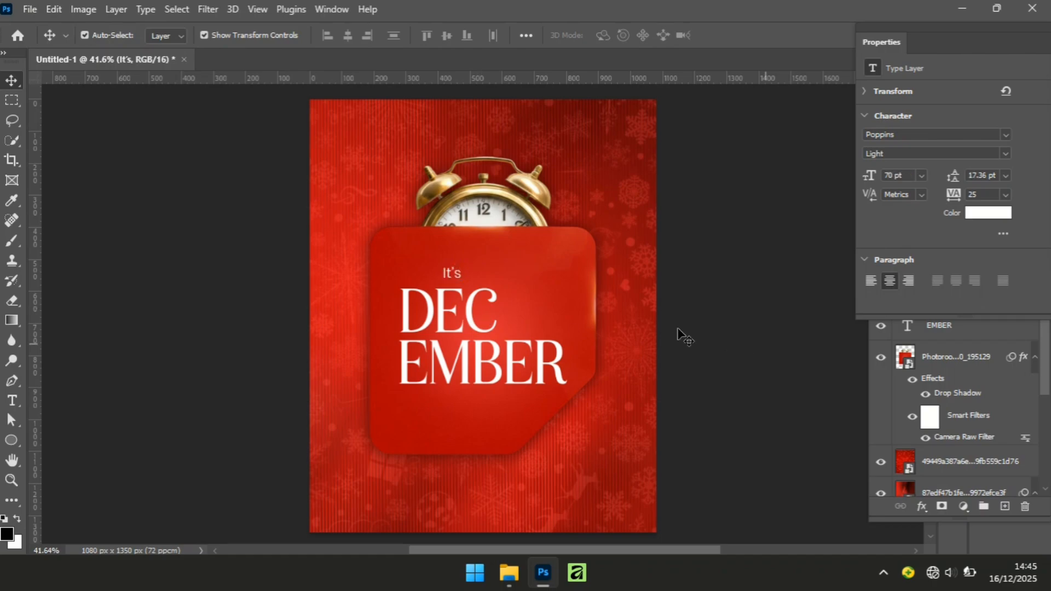
{"action": "left_click", "coordinate": [459, 281]}
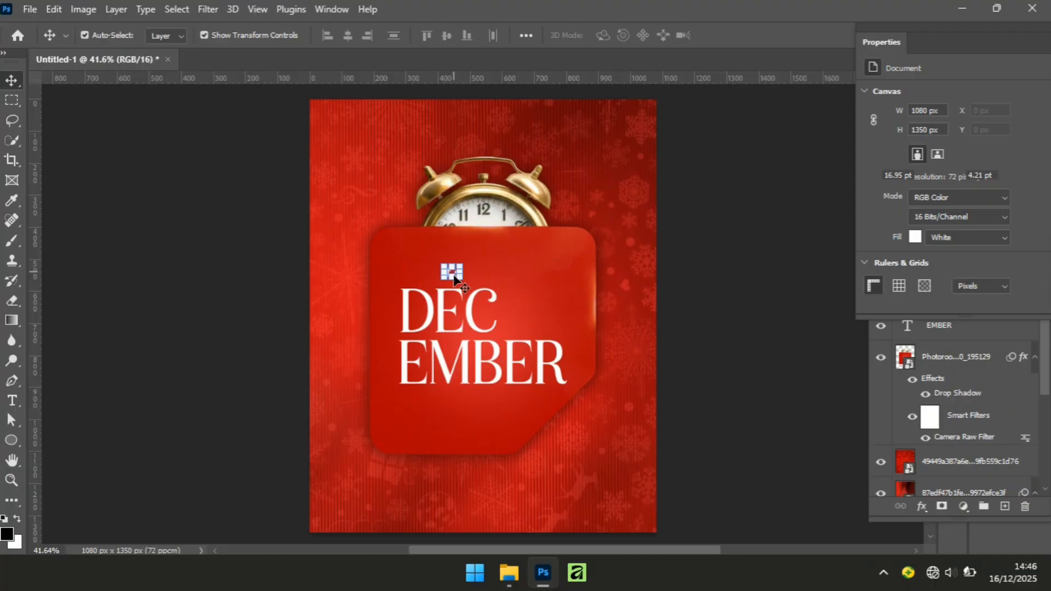
{"action": "left_click", "coordinate": [734, 397]}
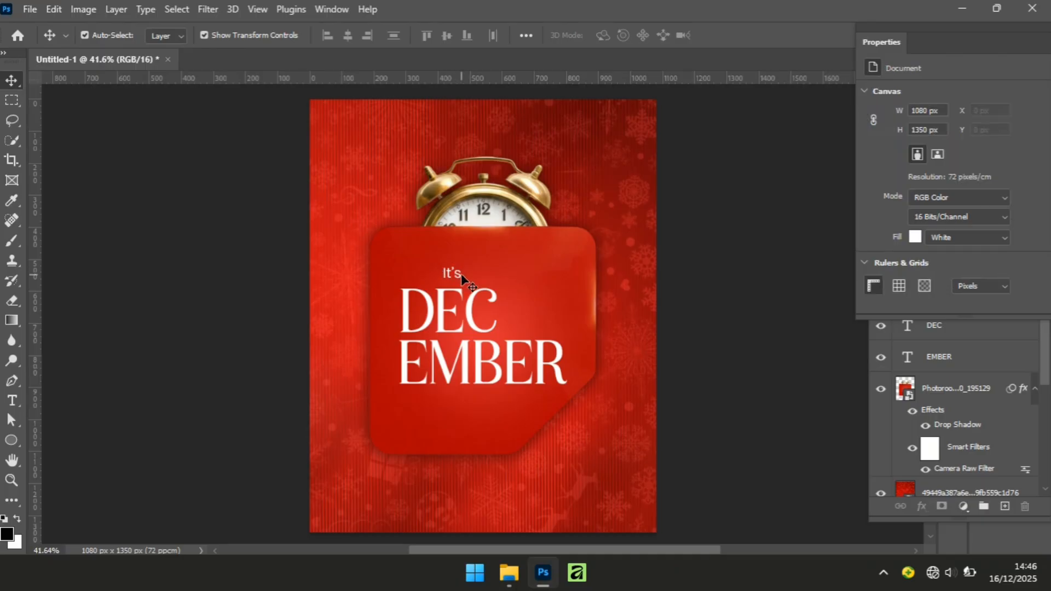
Duplicate the small It's text directly below EMBER and change the copy to O' Clock
{"action": "left_click_drag", "start_coordinate": [457, 278], "coordinate": [456, 399]}
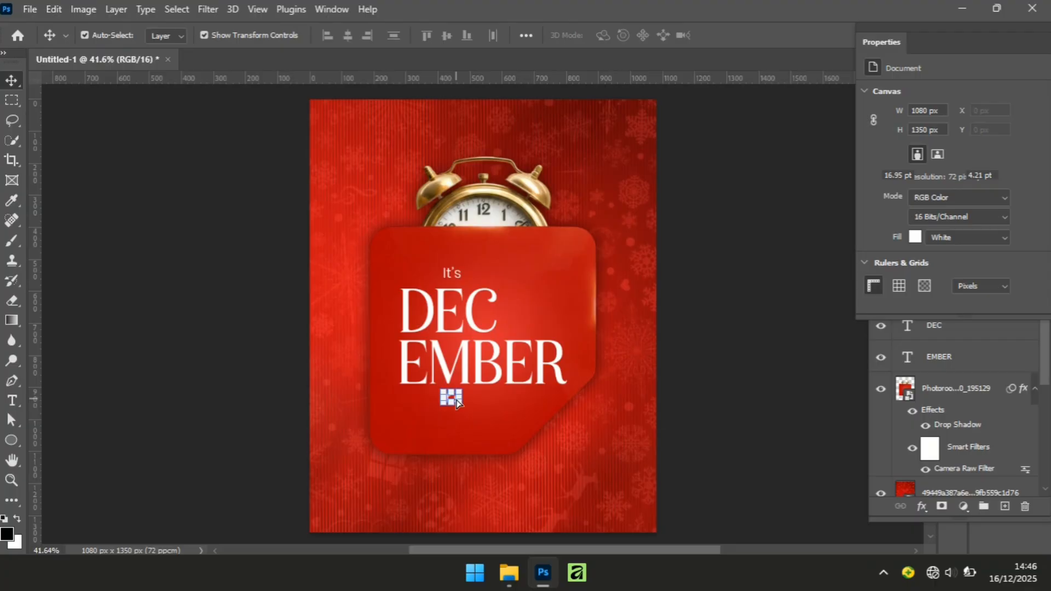
{"action": "key", "text": "ctrl+t"}
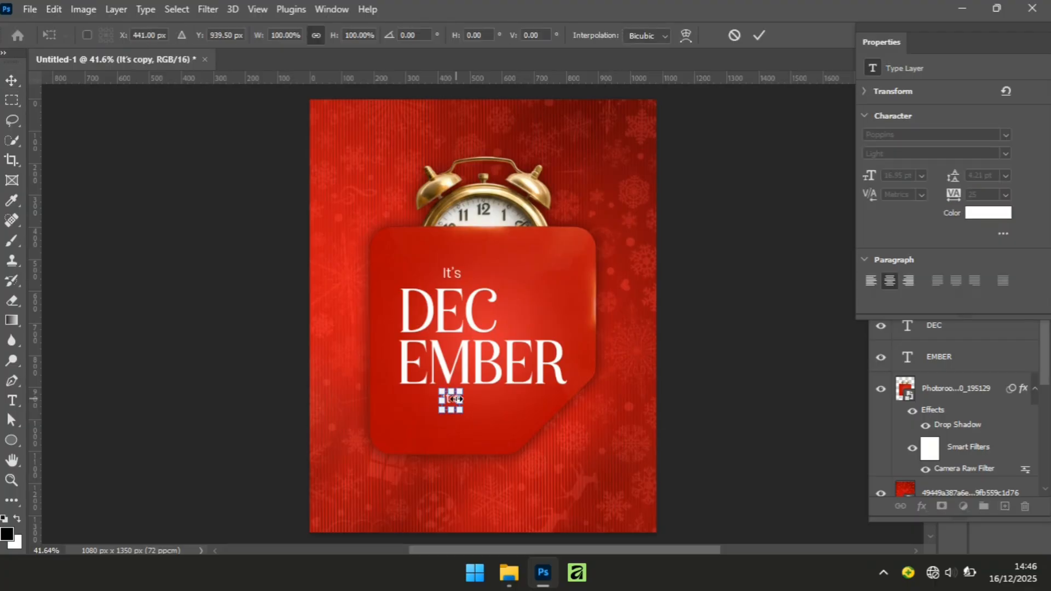
{"action": "key", "text": "Return"}
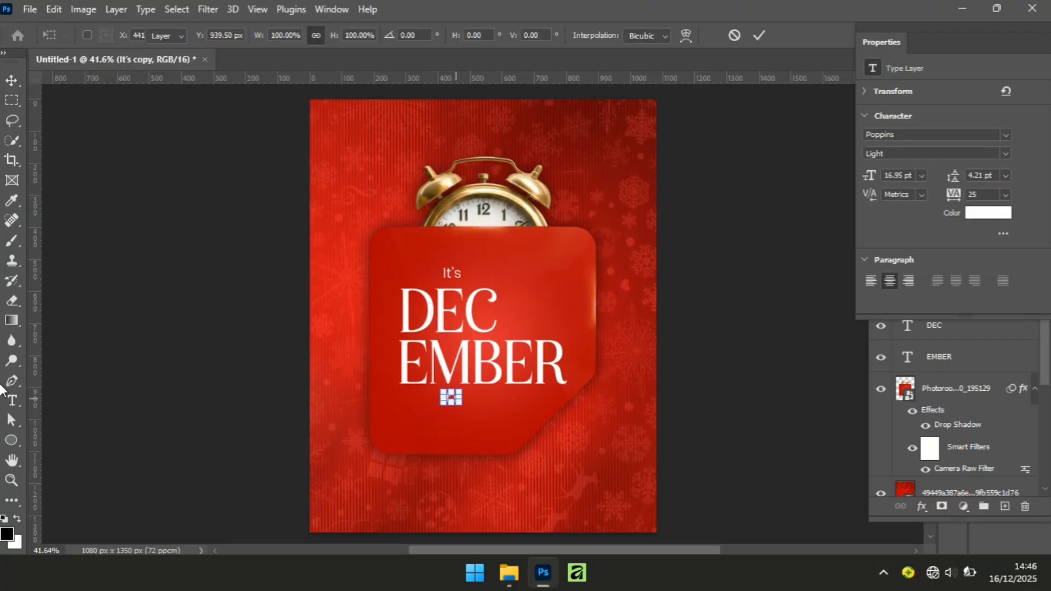
{"action": "left_click_drag", "start_coordinate": [9, 408], "coordinate": [96, 405]}
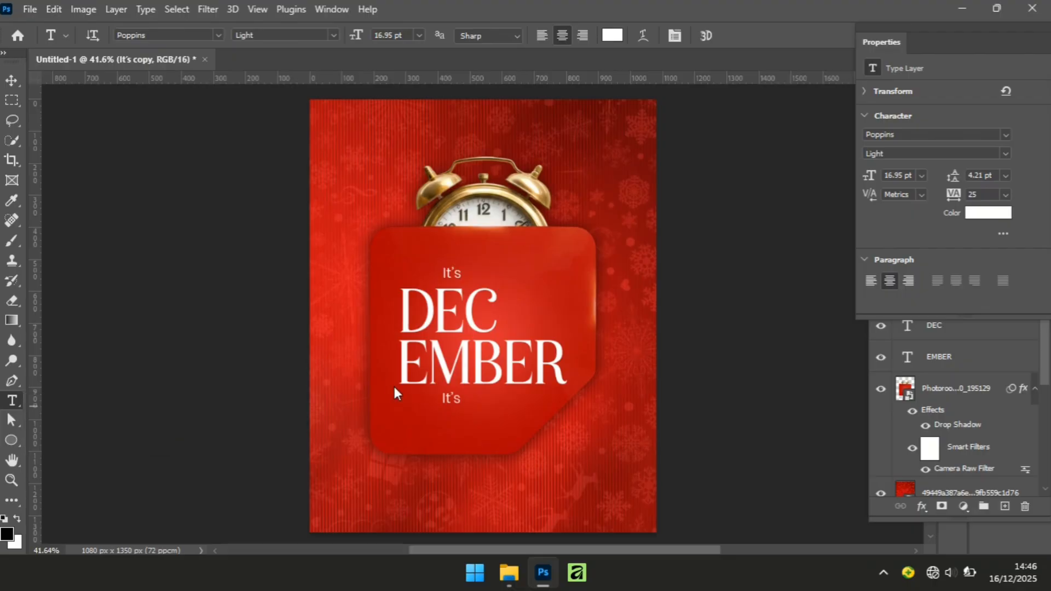
{"action": "left_click", "coordinate": [452, 400]}
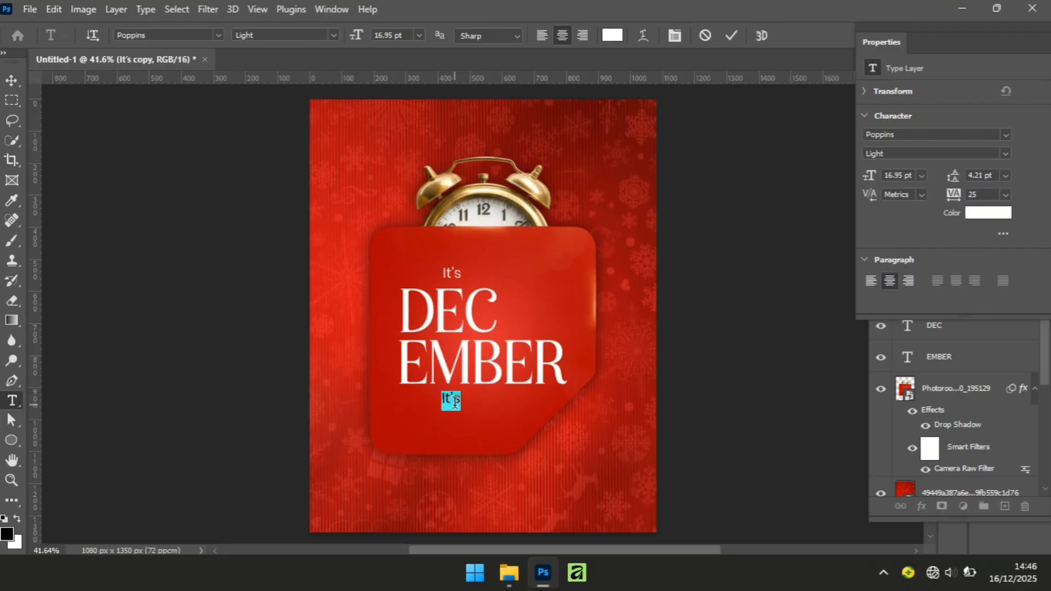
{"action": "key", "text": "ctrl+a"}
{"action": "type", "text": "O' Cloc"}
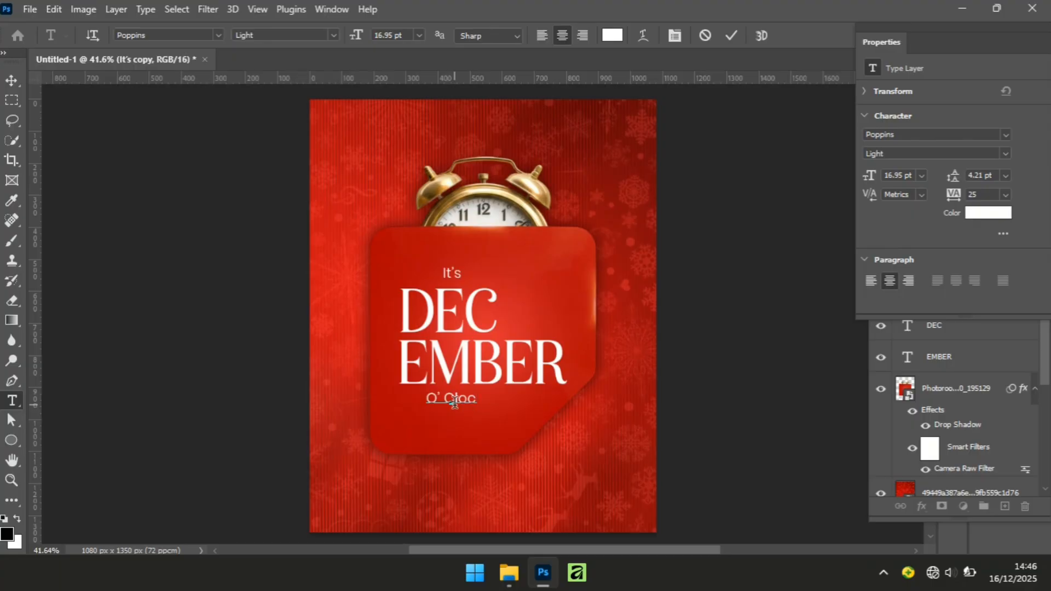
{"action": "type", "text": "k"}
{"action": "key", "text": "ctrl"}
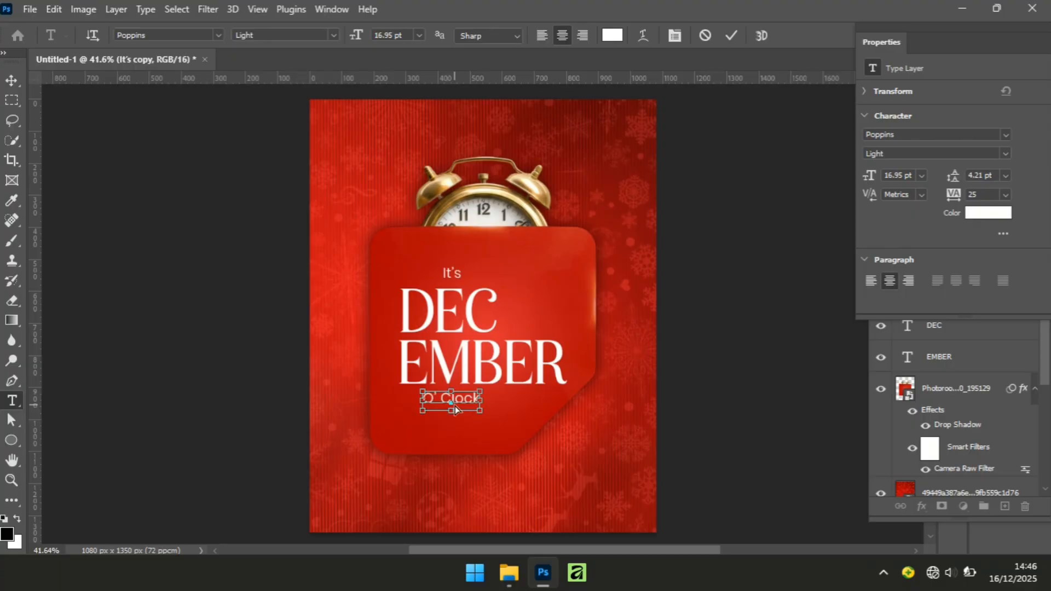
Set the tracking of the O' Clock text to 300 and delete its space so it reads O'Clock
{"action": "key", "text": "ctrl+a"}
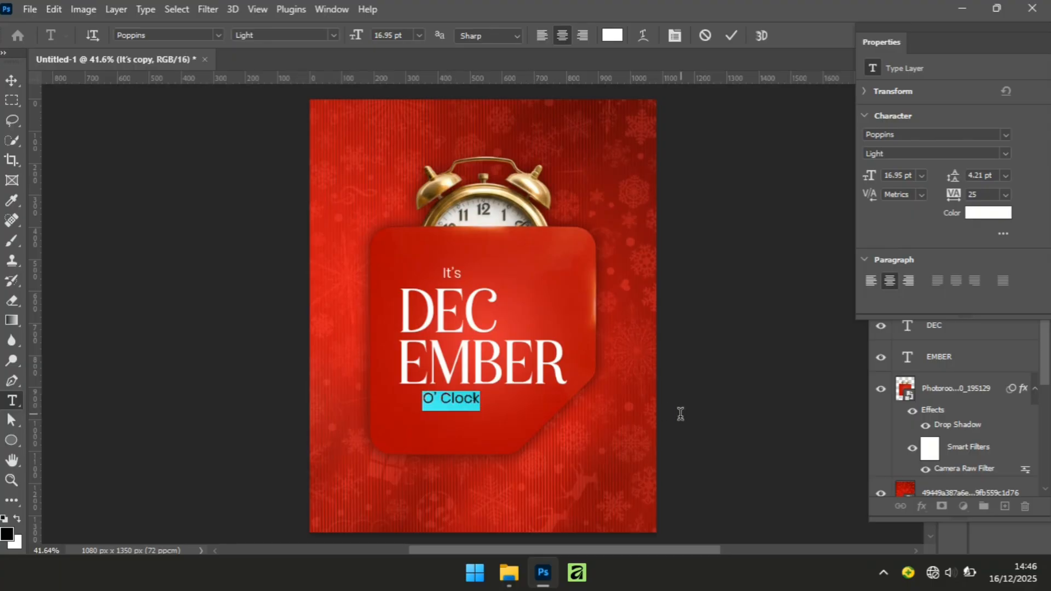
{"action": "left_click", "coordinate": [988, 196]}
{"action": "type", "text": "300"}
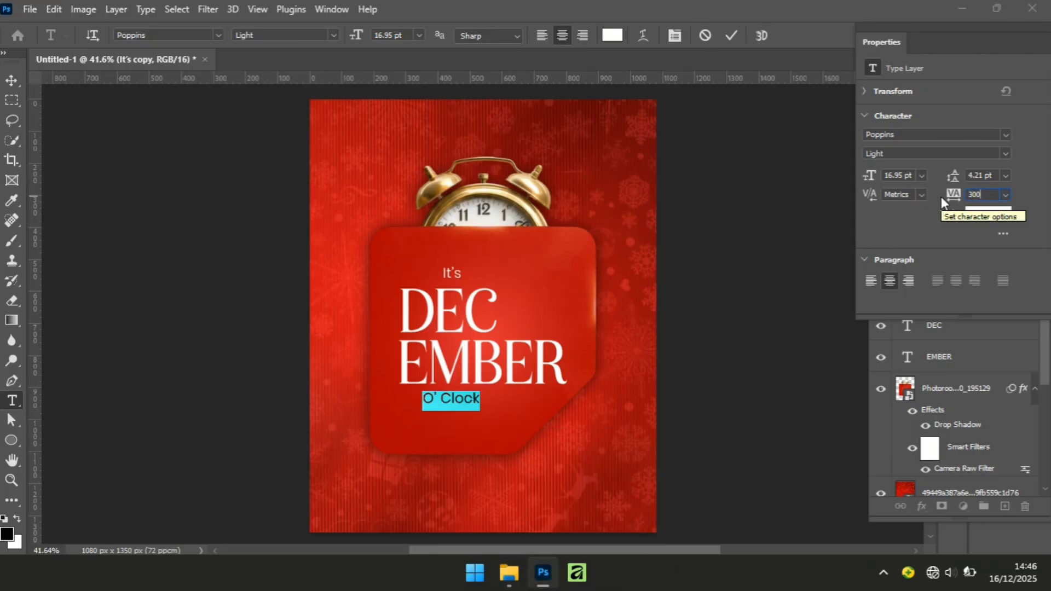
{"action": "key", "text": "Return"}
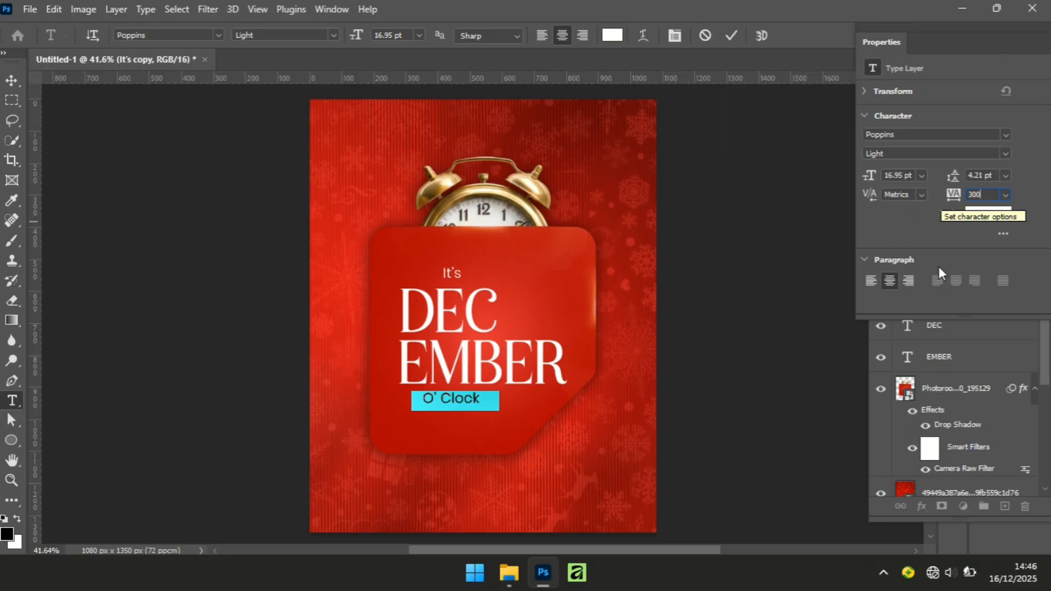
{"action": "key", "text": "Return"}
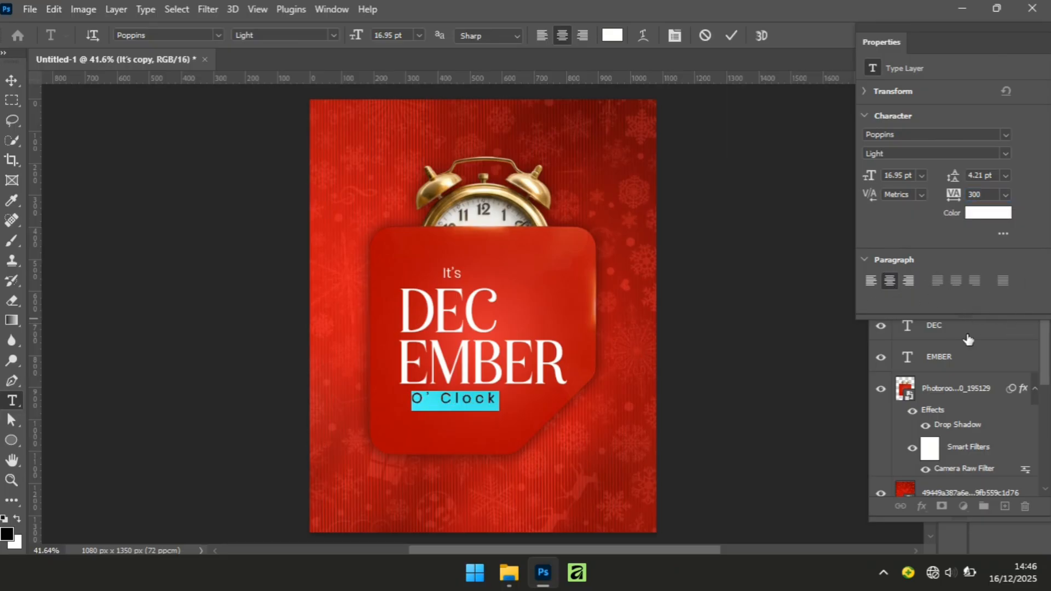
{"action": "left_click", "coordinate": [442, 399]}
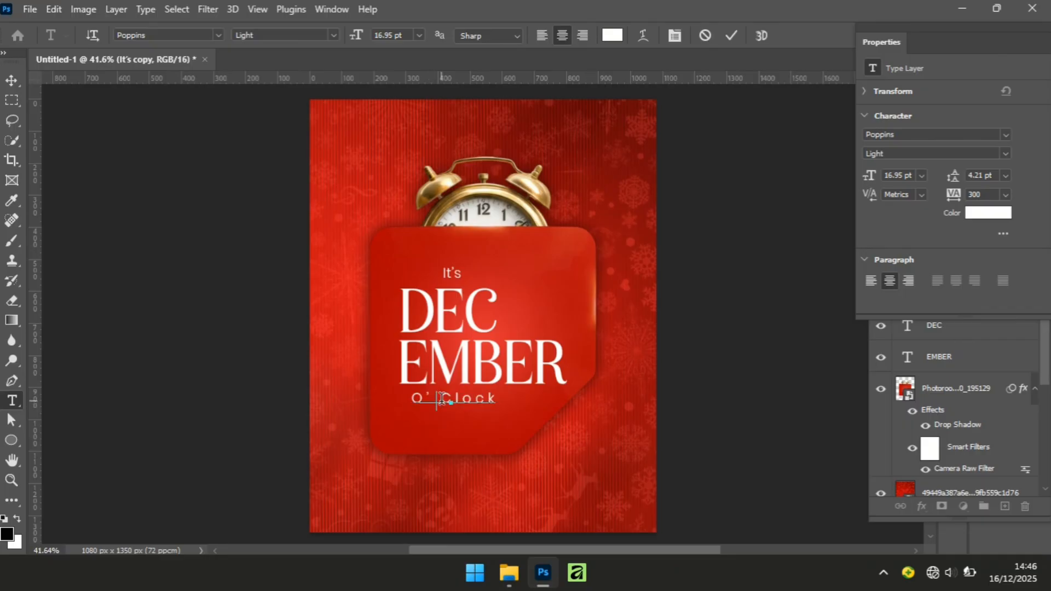
{"action": "key", "text": "BackSpace"}
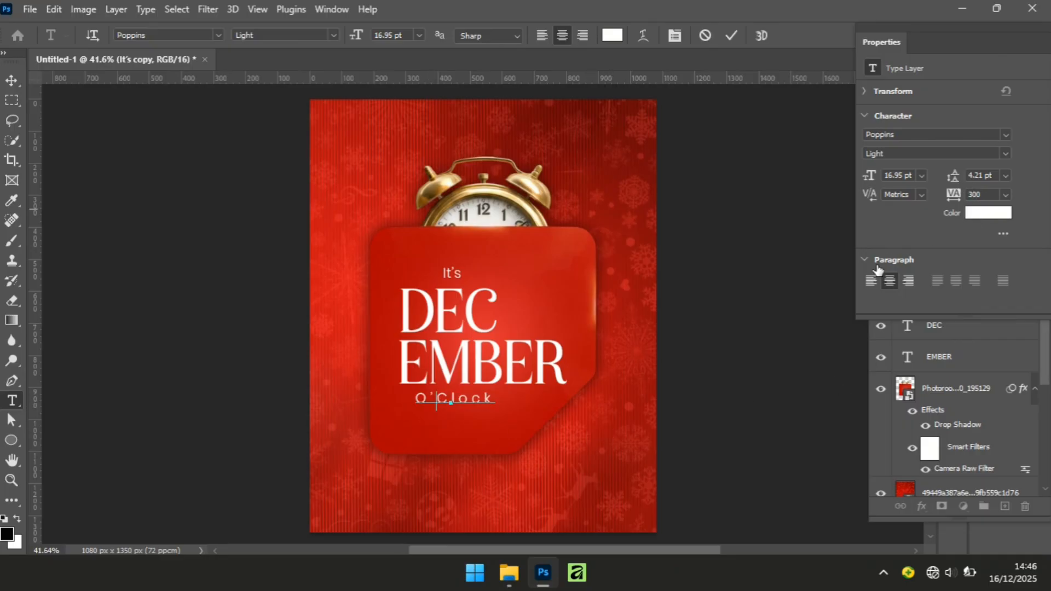
Change the colour of the O'Clock text to gold, hex d5b985
{"action": "key", "text": "ctrl+a"}
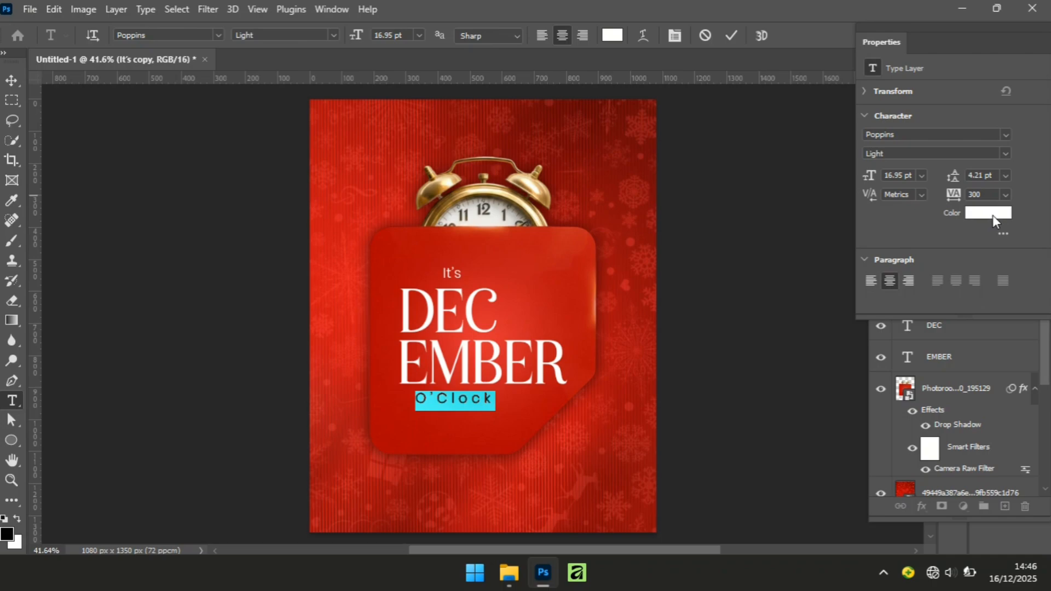
{"action": "left_click", "coordinate": [993, 215]}
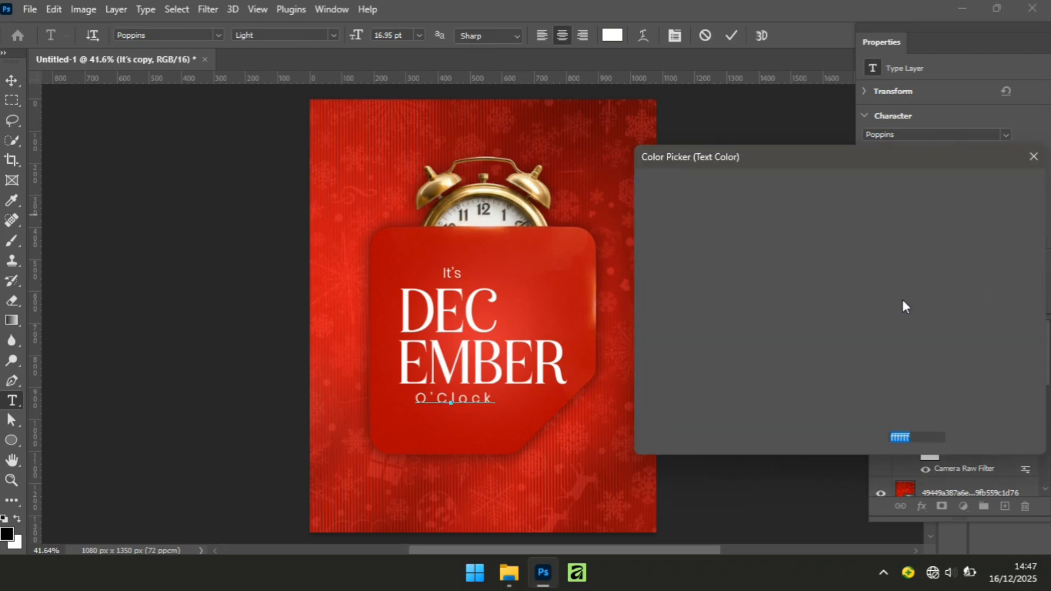
{"action": "type", "text": "d"}
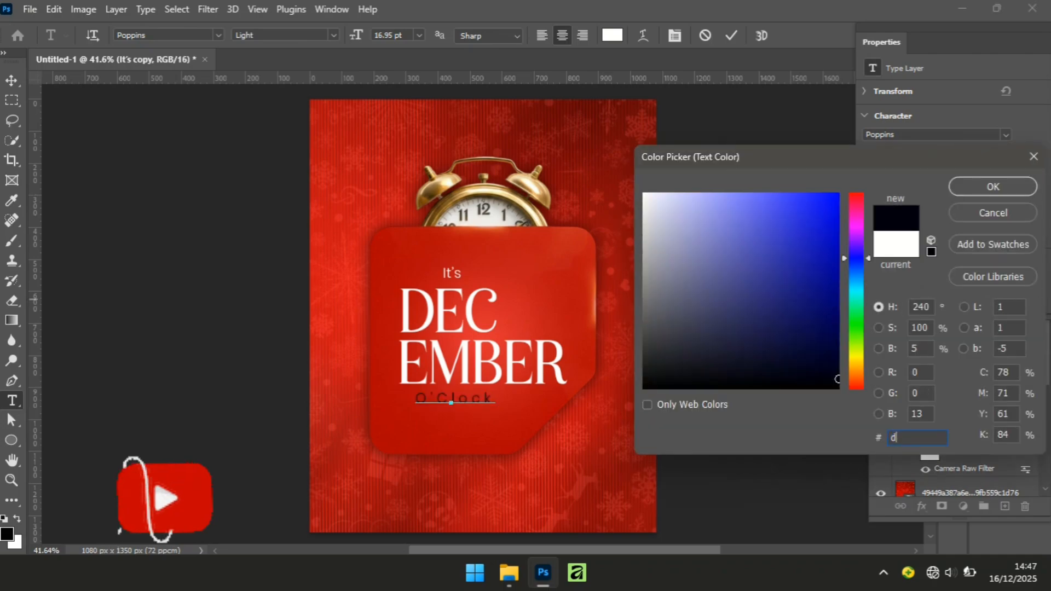
{"action": "type", "text": "5"}
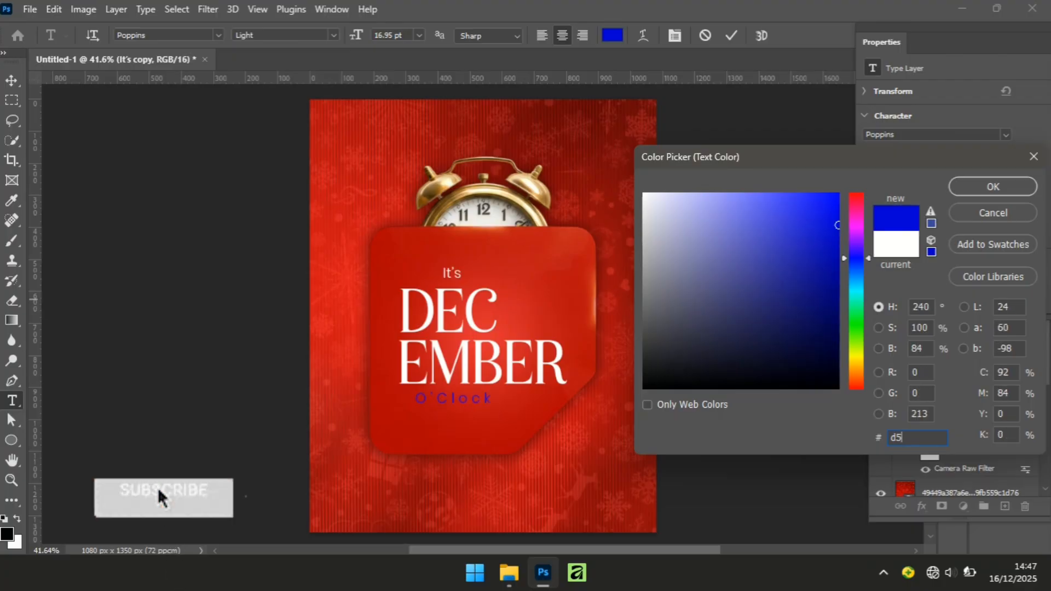
{"action": "type", "text": "b"}
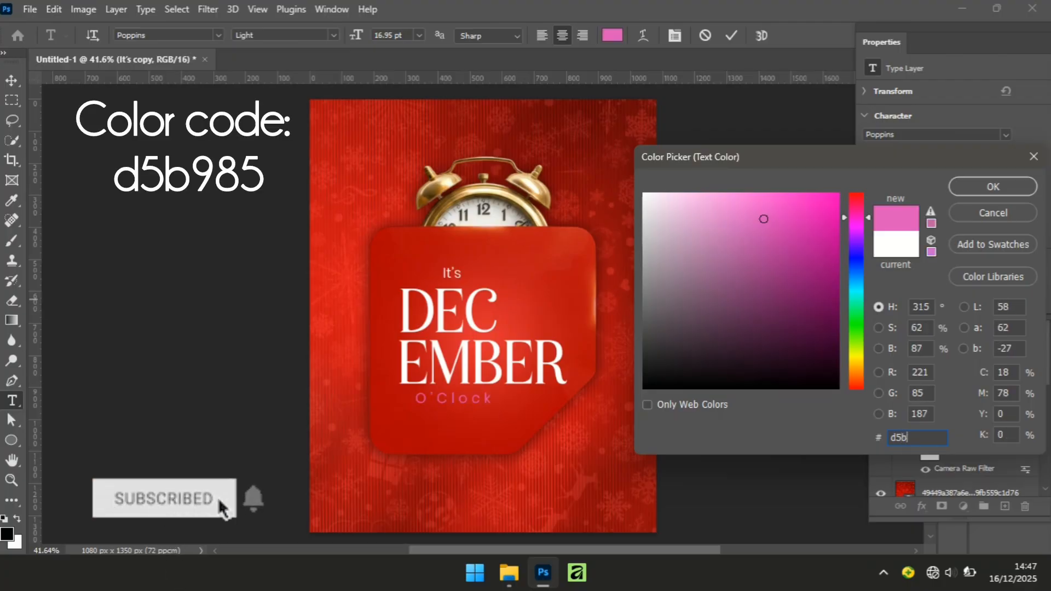
{"action": "type", "text": "9"}
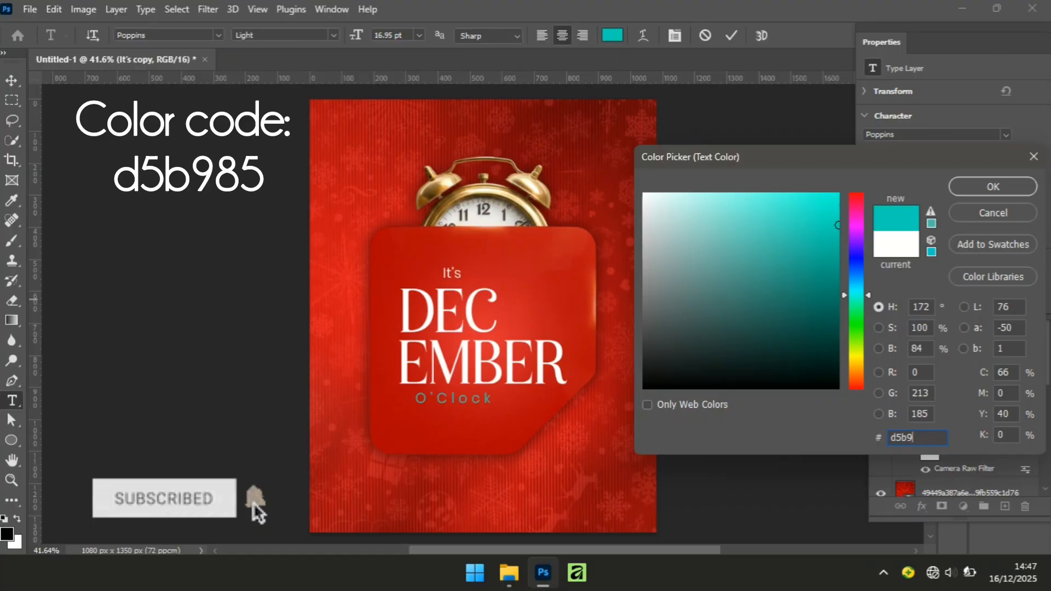
{"action": "type", "text": "85"}
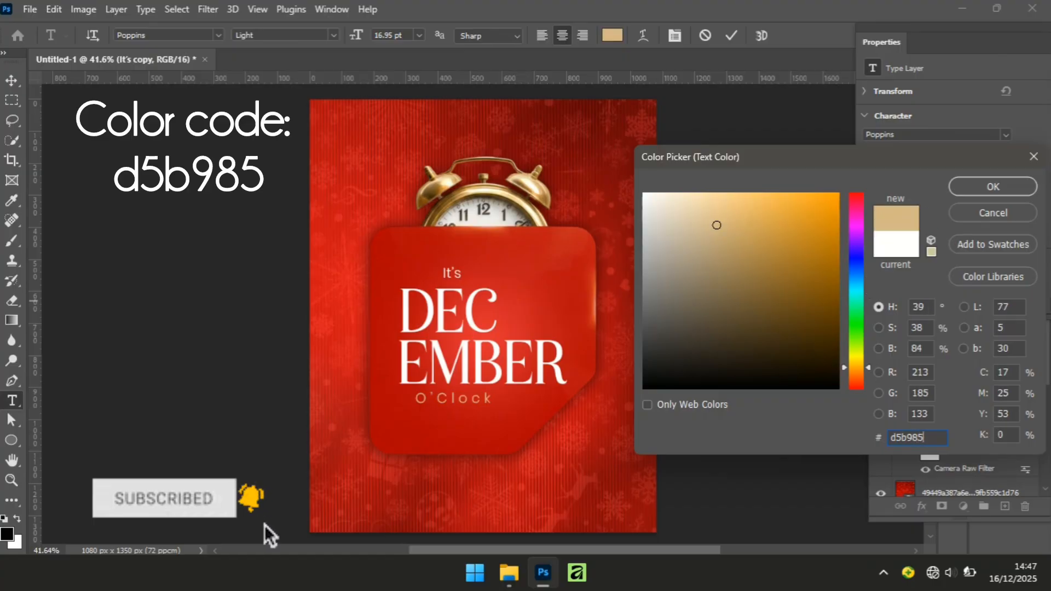
{"action": "left_click", "coordinate": [994, 190]}
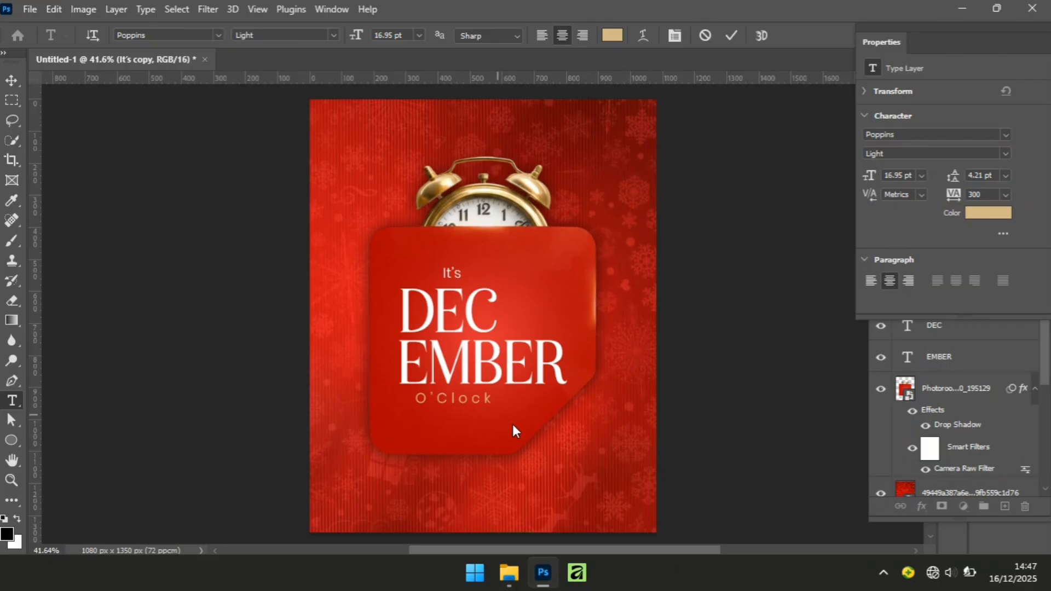
Commit the O'Clock text and nudge it 4 px left beneath EMBER
{"action": "key", "text": "ctrl+a"}
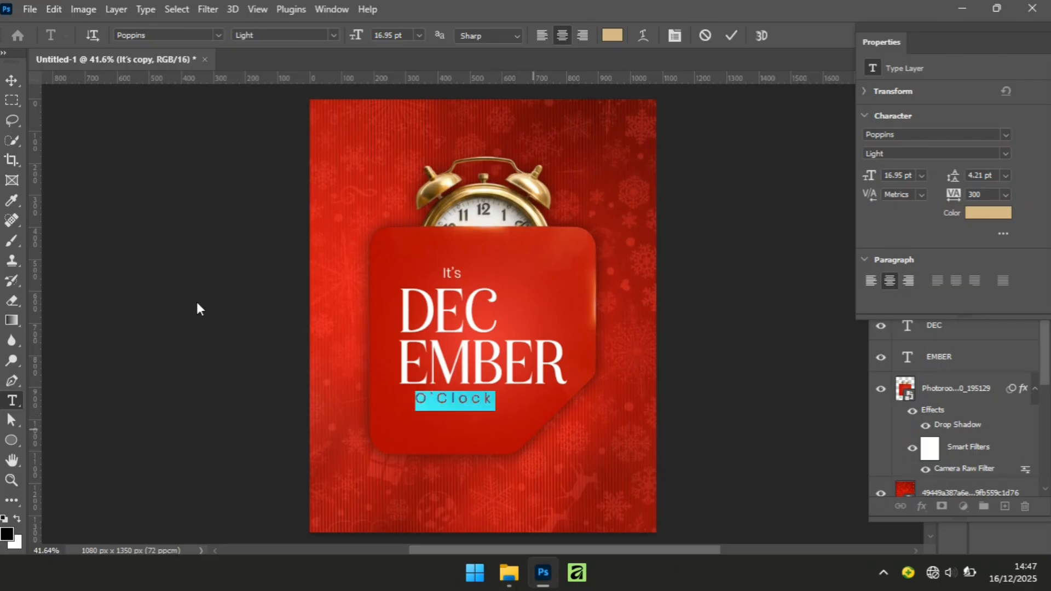
{"action": "left_click", "coordinate": [11, 80]}
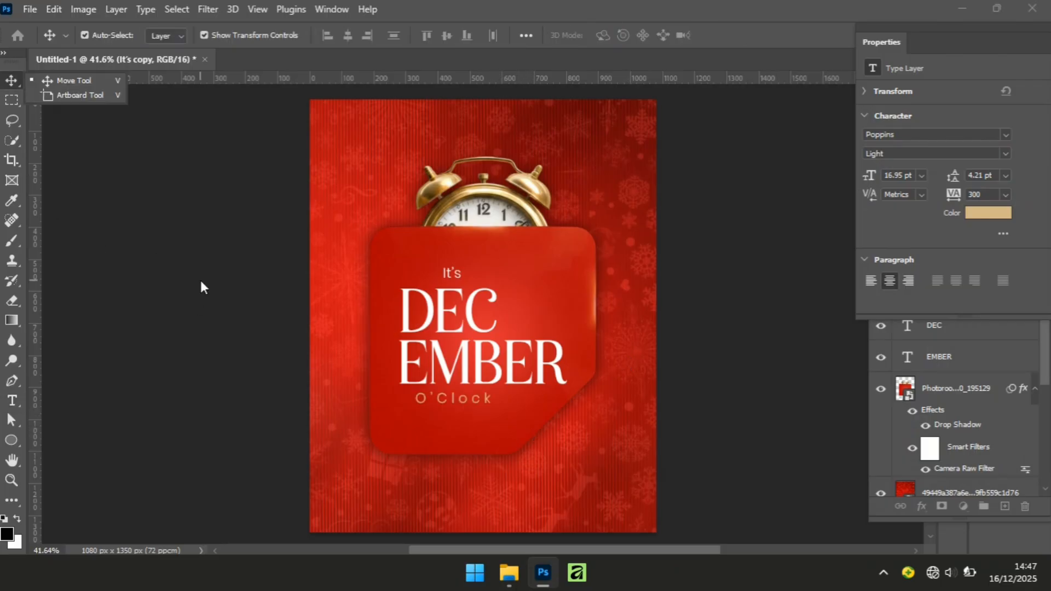
{"action": "left_click", "coordinate": [253, 468]}
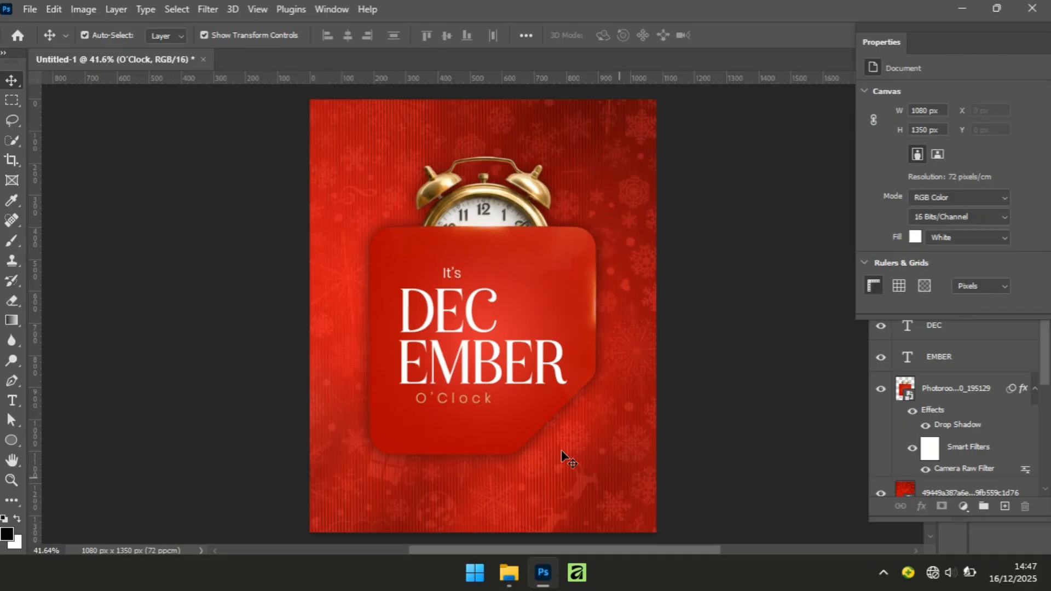
{"action": "left_click", "coordinate": [439, 399]}
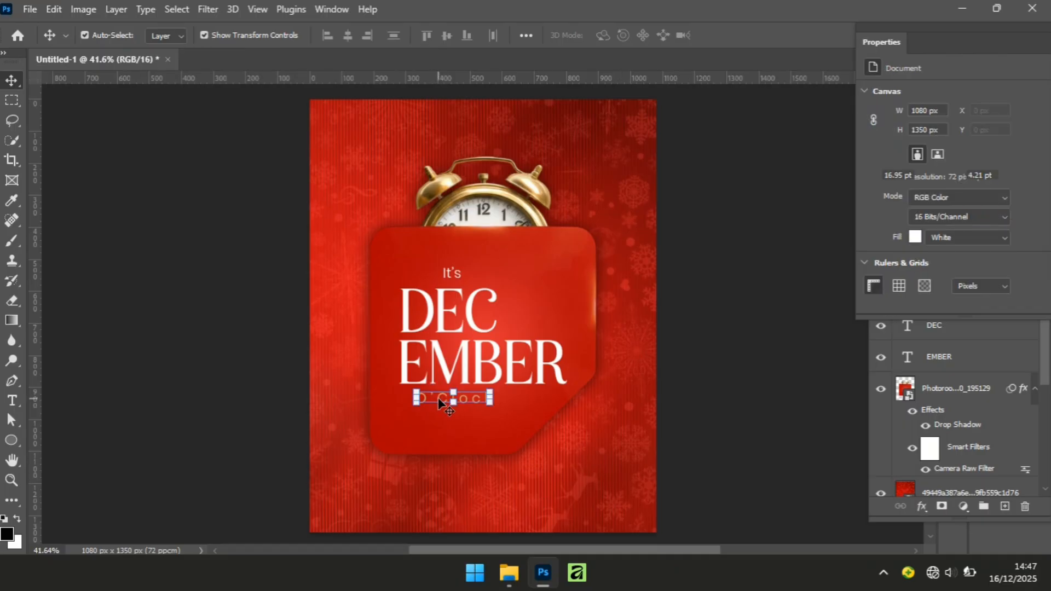
{"action": "key", "text": "Left"}
{"action": "key", "text": "Left"}
{"action": "key", "text": "Left"}
{"action": "key", "text": "Left"}
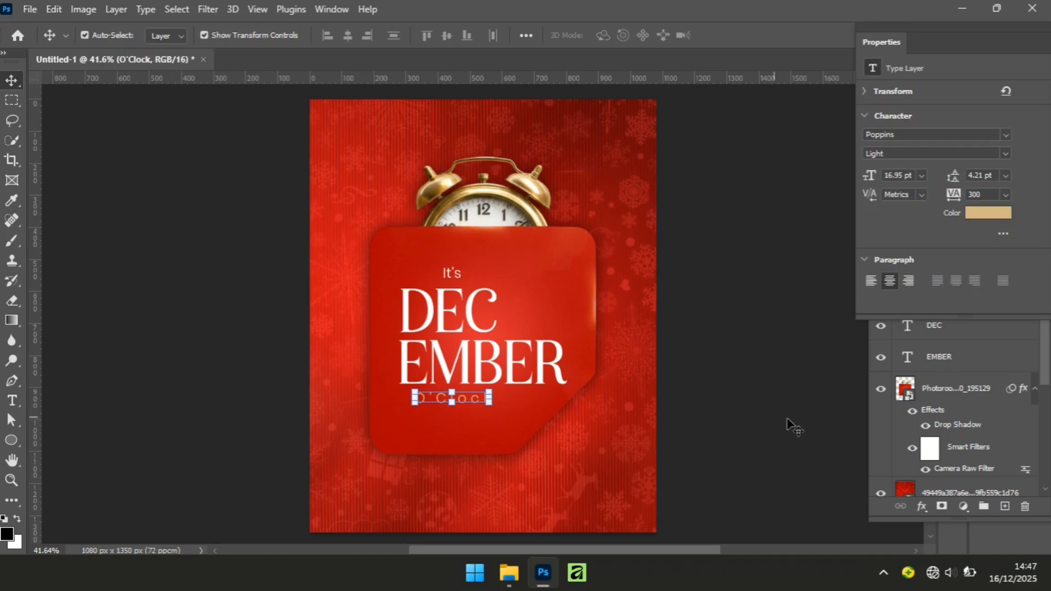
{"action": "left_click", "coordinate": [798, 441]}
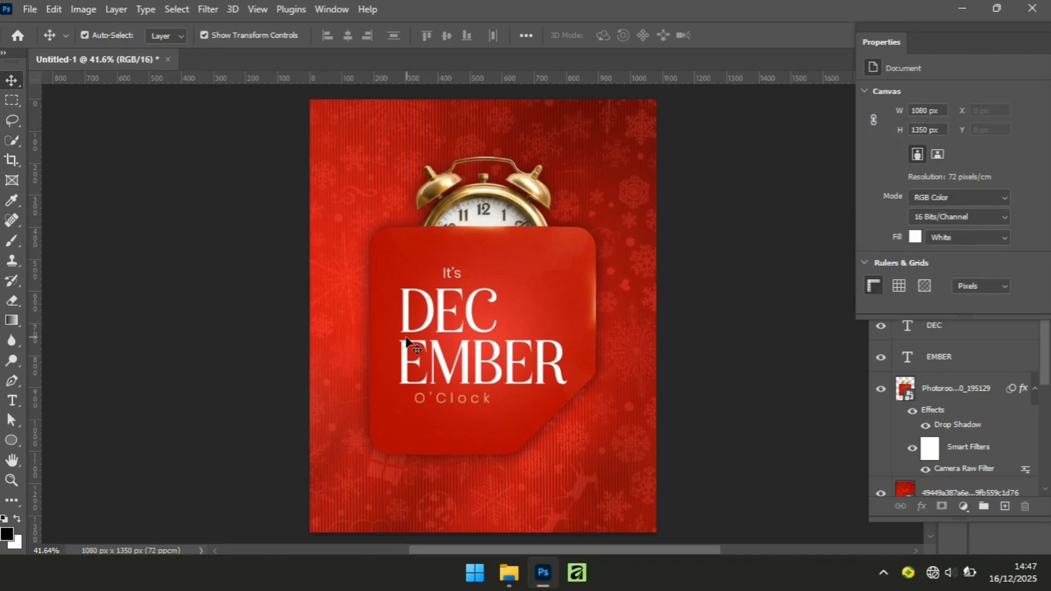
Place the candy cane PNG from File Explorer's Documents > New folder into the flyer document
{"action": "left_click", "coordinate": [517, 579]}
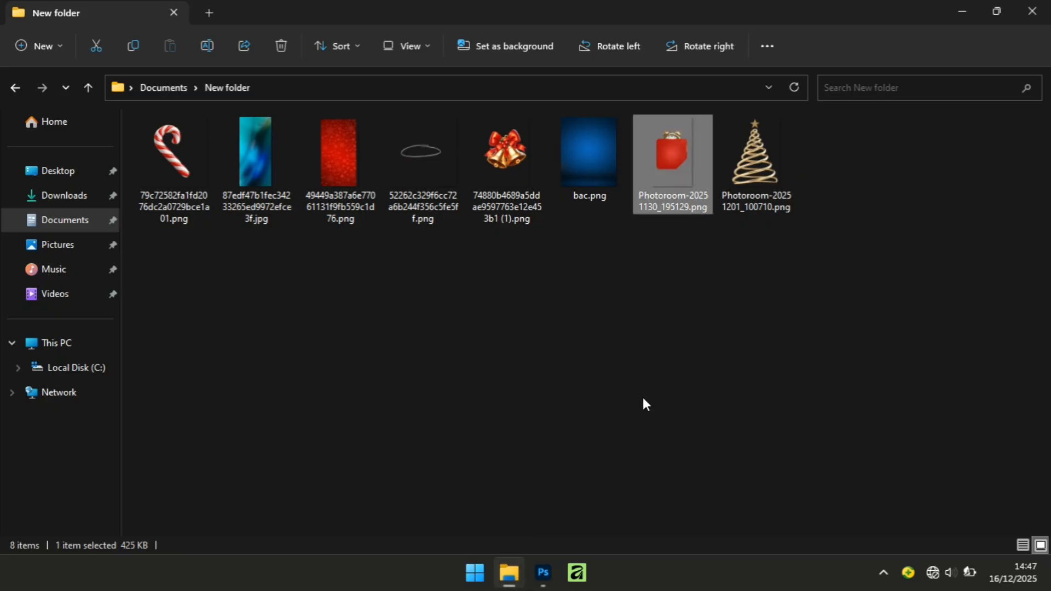
{"action": "left_click", "coordinate": [168, 184]}
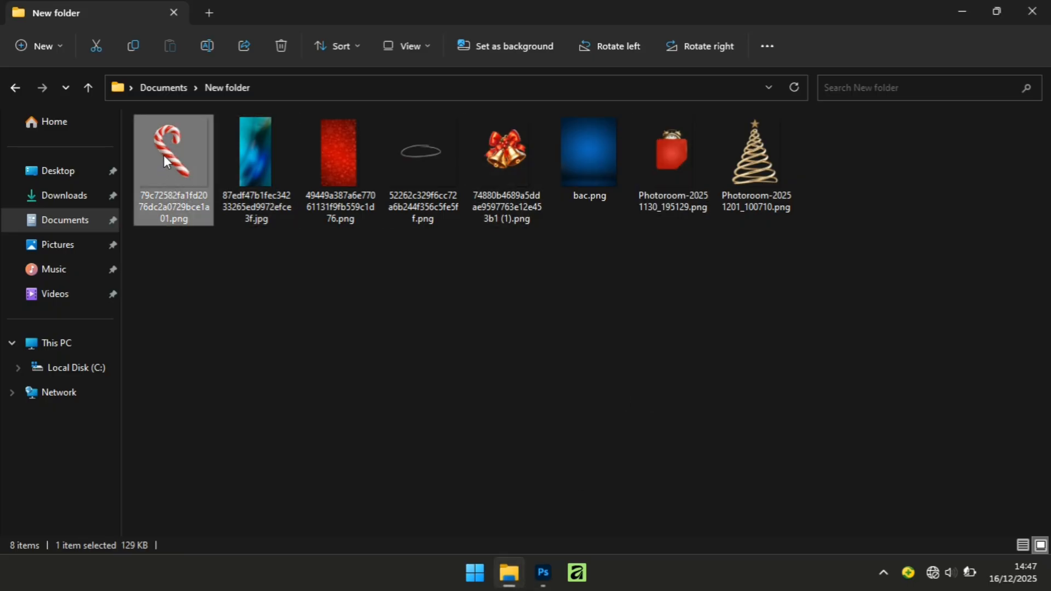
{"action": "left_click_drag", "start_coordinate": [168, 184], "coordinate": [610, 373]}
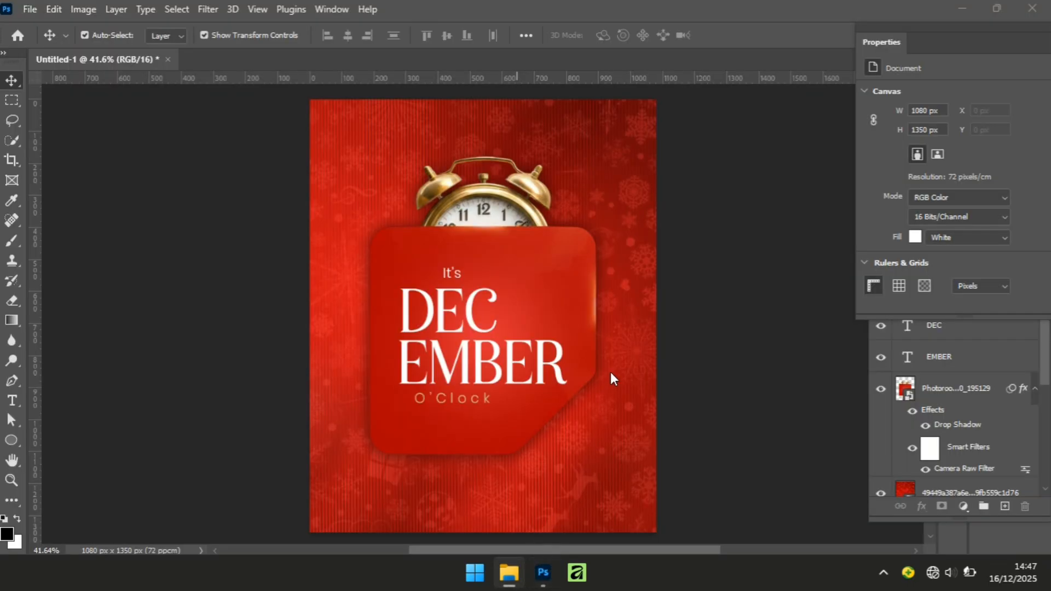
{"action": "left_click_drag", "start_coordinate": [596, 325], "coordinate": [595, 328]}
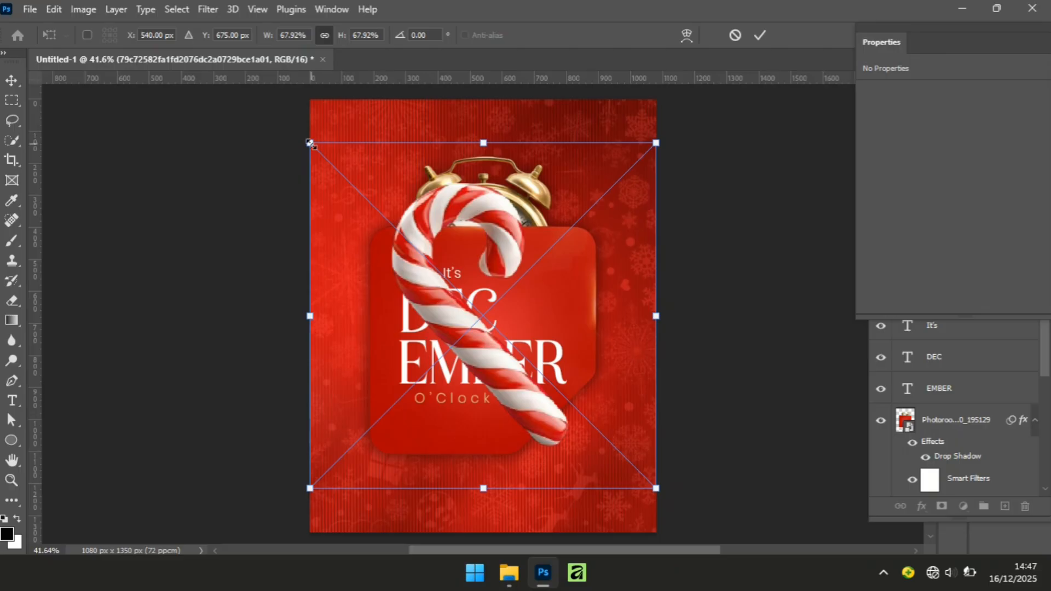
Scale the candy cane to about 39% and position it beside the card, running partly off the flyer's right edge
{"action": "left_click_drag", "start_coordinate": [309, 144], "coordinate": [366, 200]}
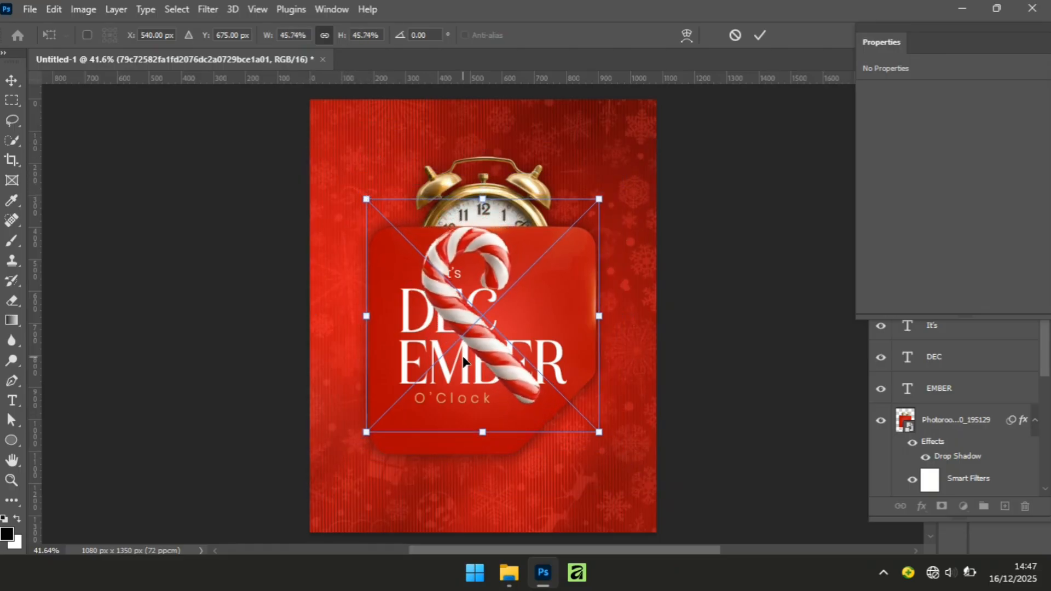
{"action": "left_click_drag", "start_coordinate": [517, 344], "coordinate": [637, 376]}
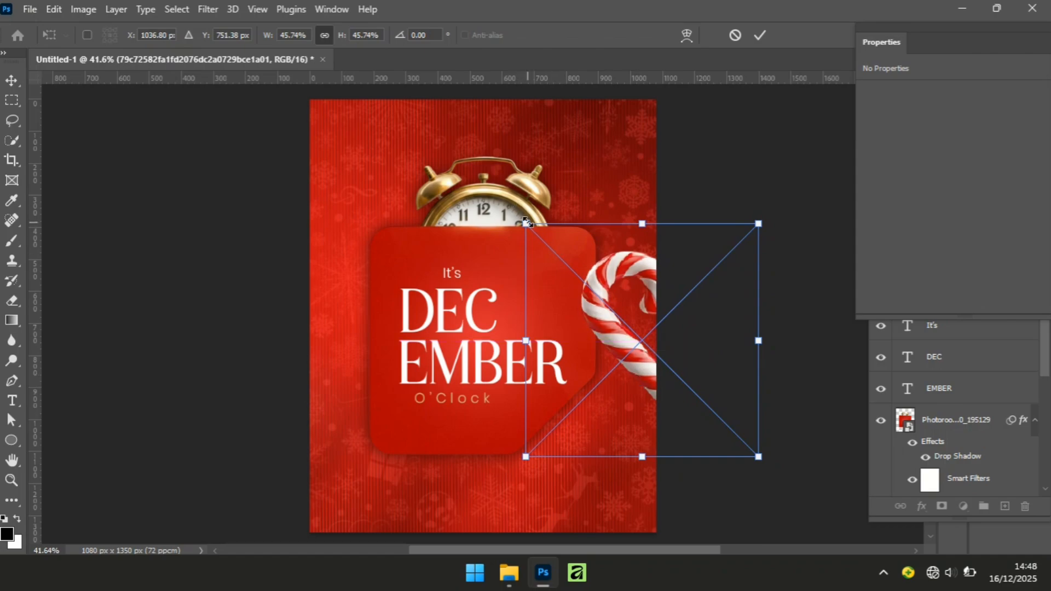
{"action": "left_click_drag", "start_coordinate": [525, 223], "coordinate": [542, 240]}
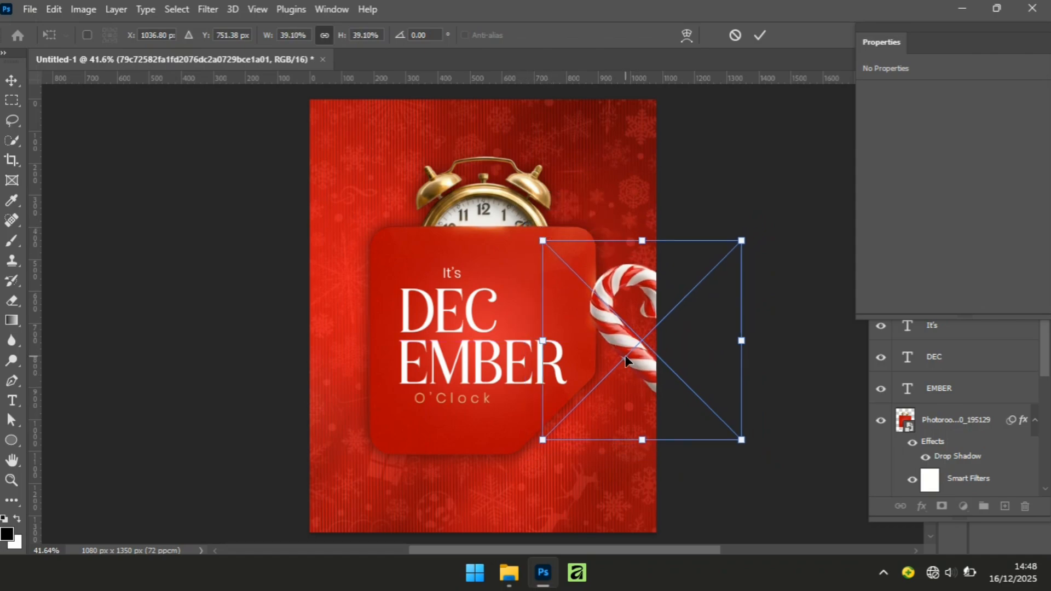
{"action": "left_click_drag", "start_coordinate": [624, 356], "coordinate": [622, 352]}
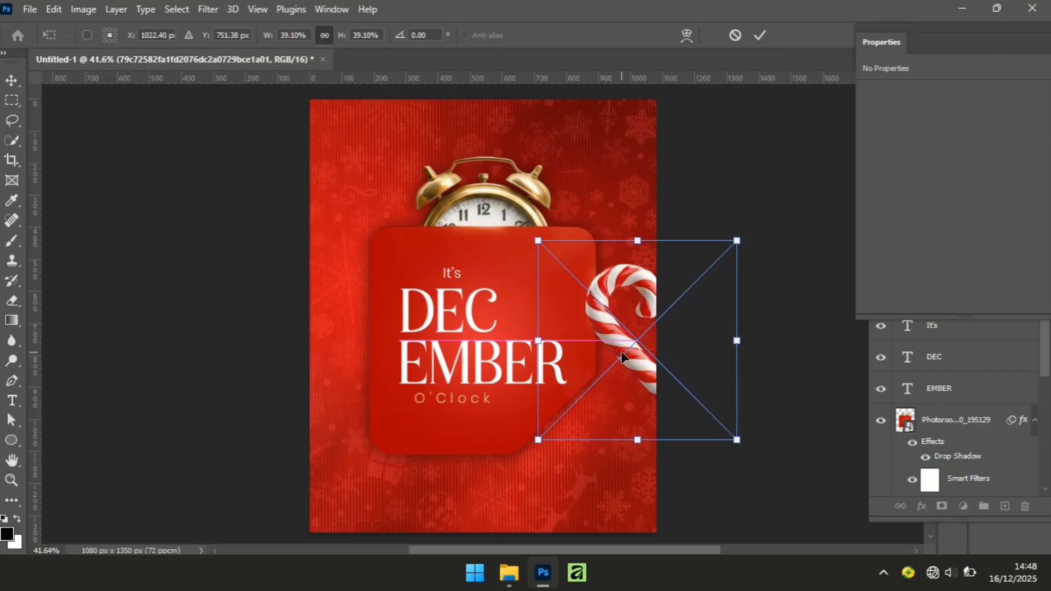
{"action": "key", "text": "Return"}
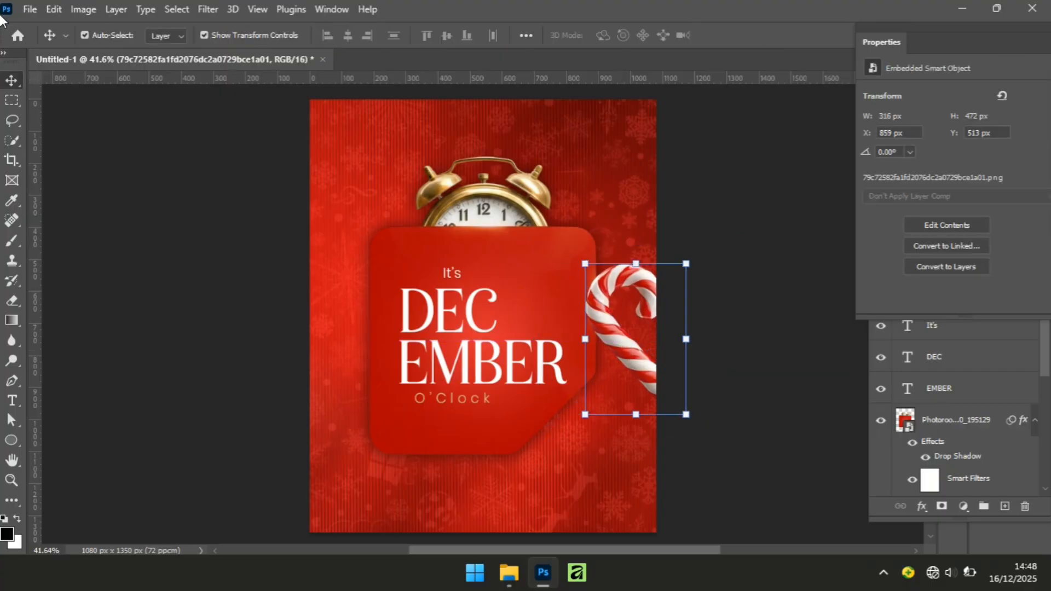
Recolour the candy cane's red stripes to gold with a Hue/Saturation adjustment of Hue +35 and Saturation +17
{"action": "left_click", "coordinate": [230, 9]}
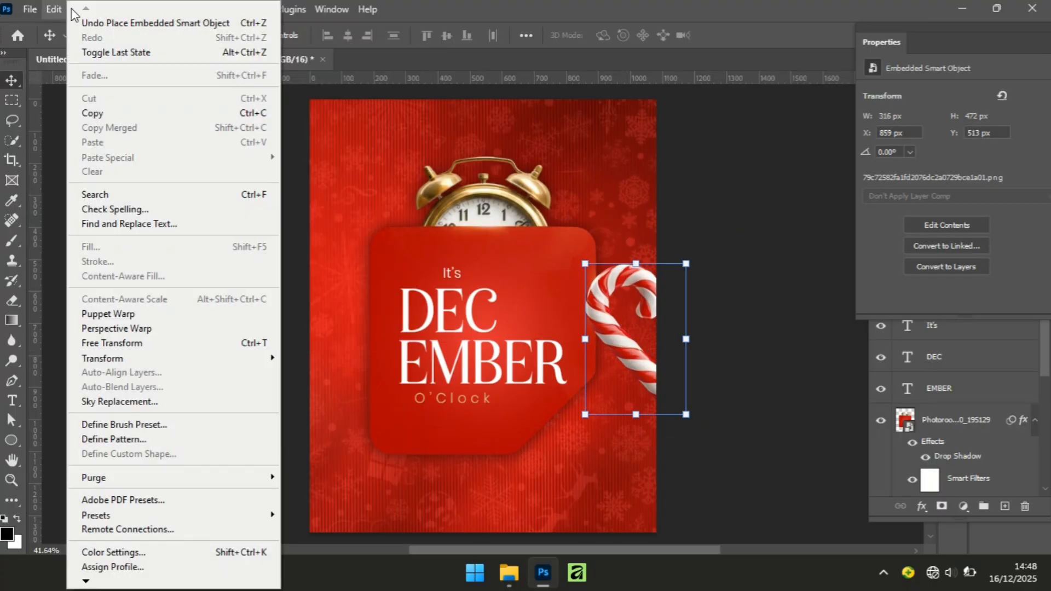
{"action": "left_click", "coordinate": [58, 9]}
{"action": "left_click", "coordinate": [84, 10]}
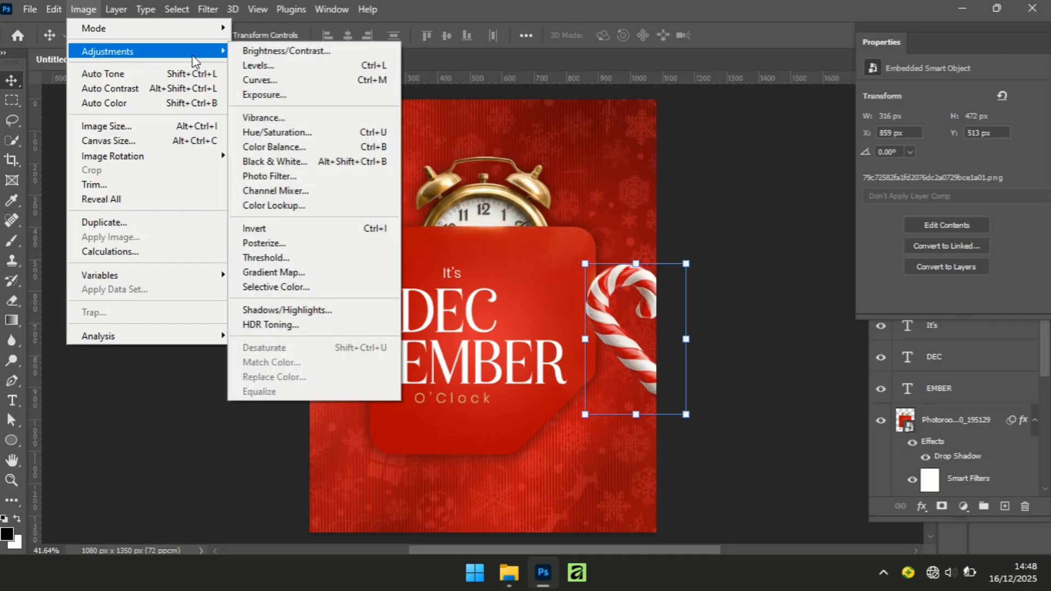
{"action": "mouse_move", "coordinate": [164, 51]}
{"action": "left_click", "coordinate": [292, 133]}
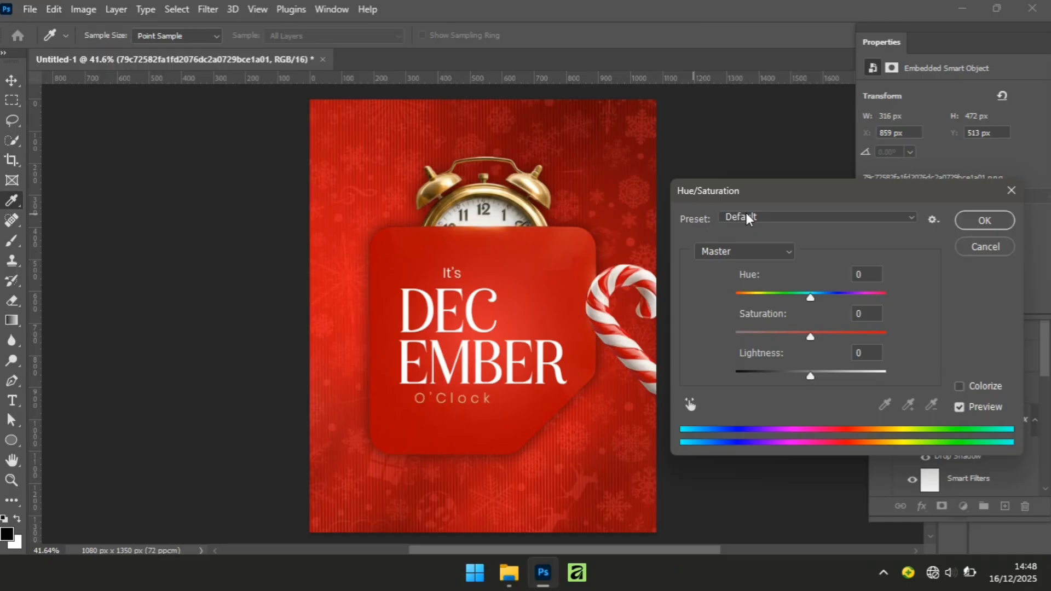
{"action": "left_click_drag", "start_coordinate": [810, 300], "coordinate": [785, 295]}
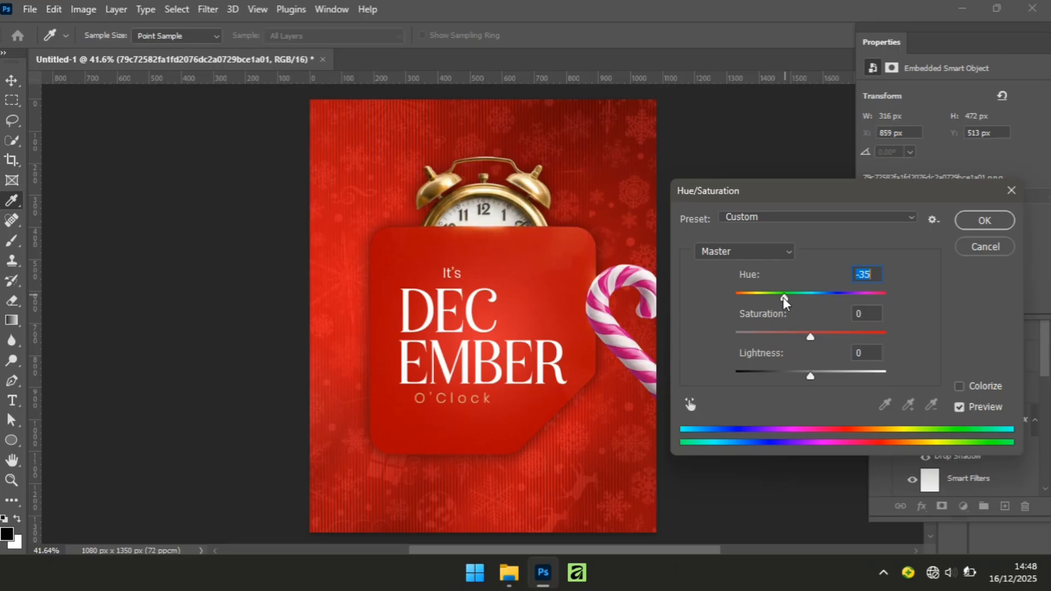
{"action": "left_click_drag", "start_coordinate": [784, 297], "coordinate": [837, 299]}
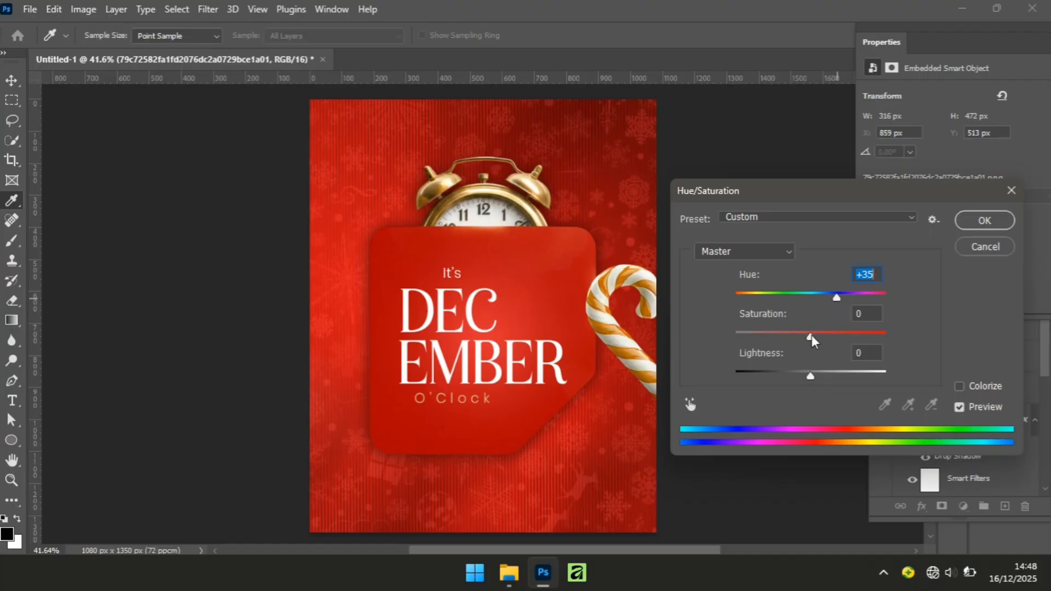
{"action": "left_click_drag", "start_coordinate": [811, 336], "coordinate": [824, 335]}
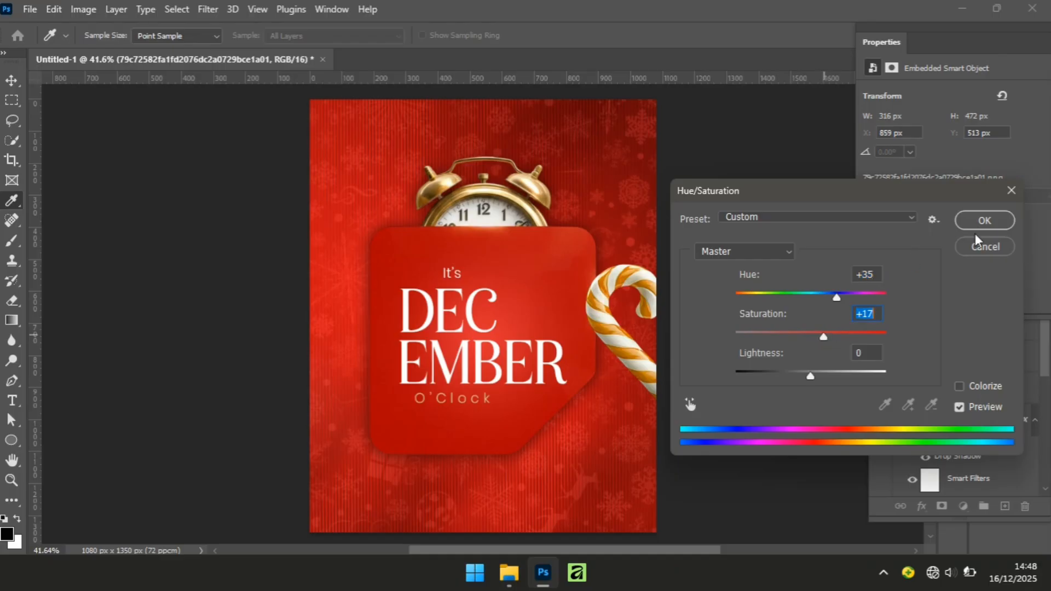
{"action": "left_click", "coordinate": [983, 221]}
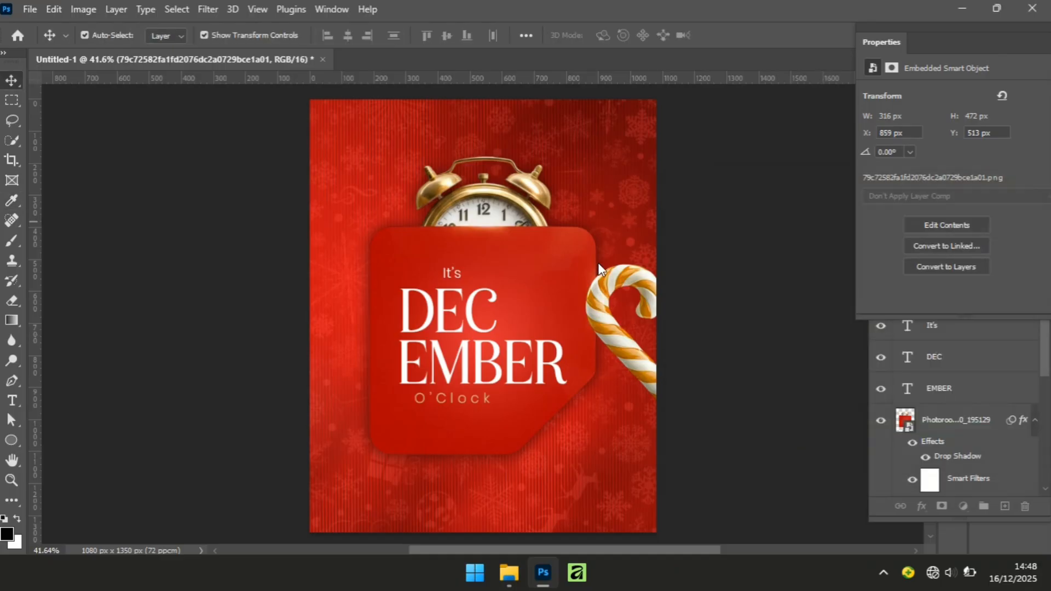
{"action": "left_click", "coordinate": [821, 402]}
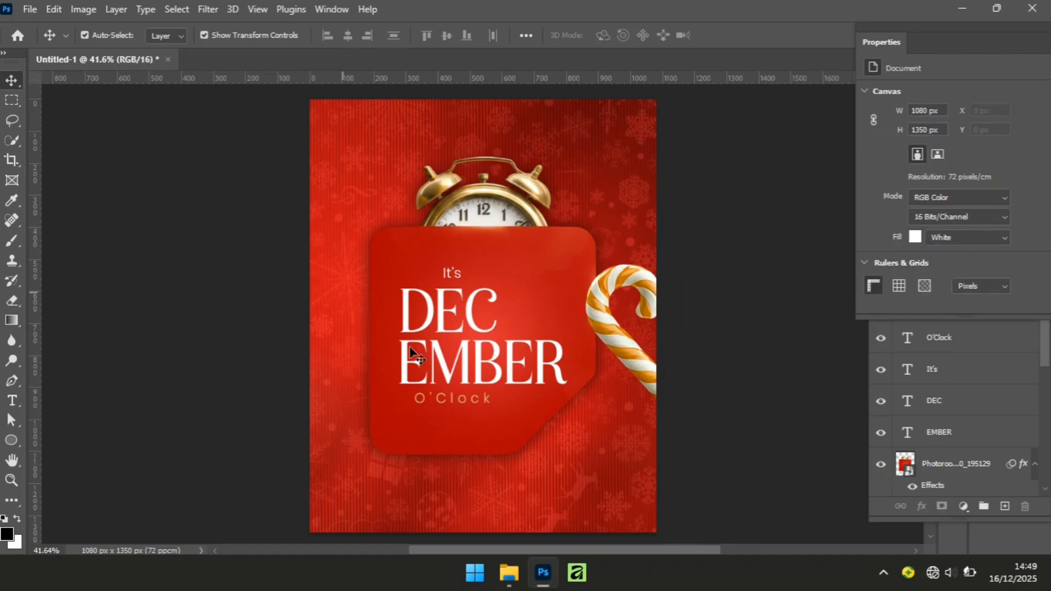
Place the Christmas bells PNG with the red bow from File Explorer's New folder into the flyer
{"action": "left_click", "coordinate": [514, 578]}
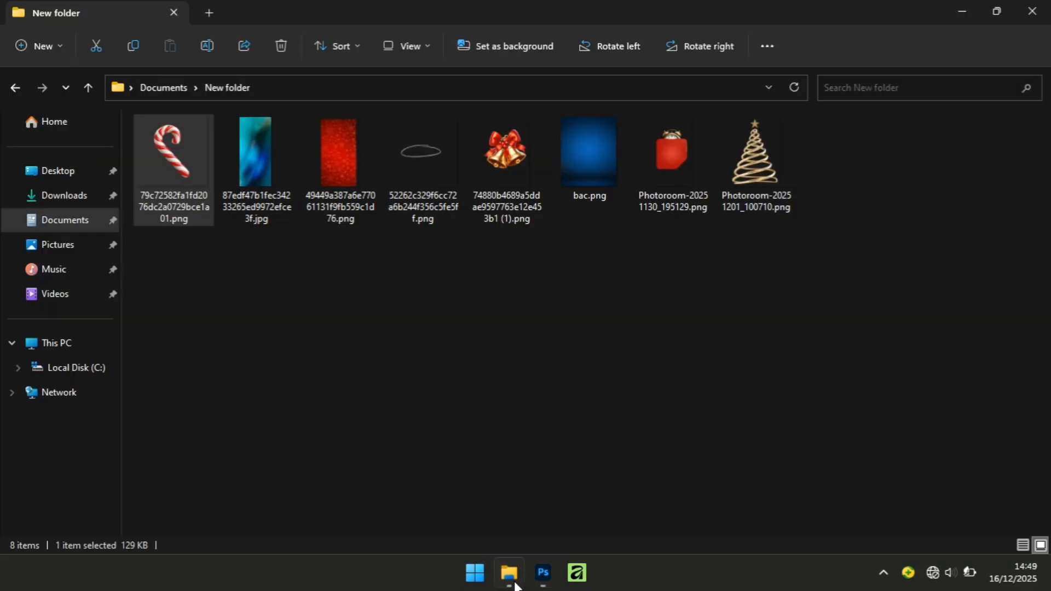
{"action": "left_click", "coordinate": [513, 175]}
{"action": "left_click_drag", "start_coordinate": [501, 126], "coordinate": [535, 312]}
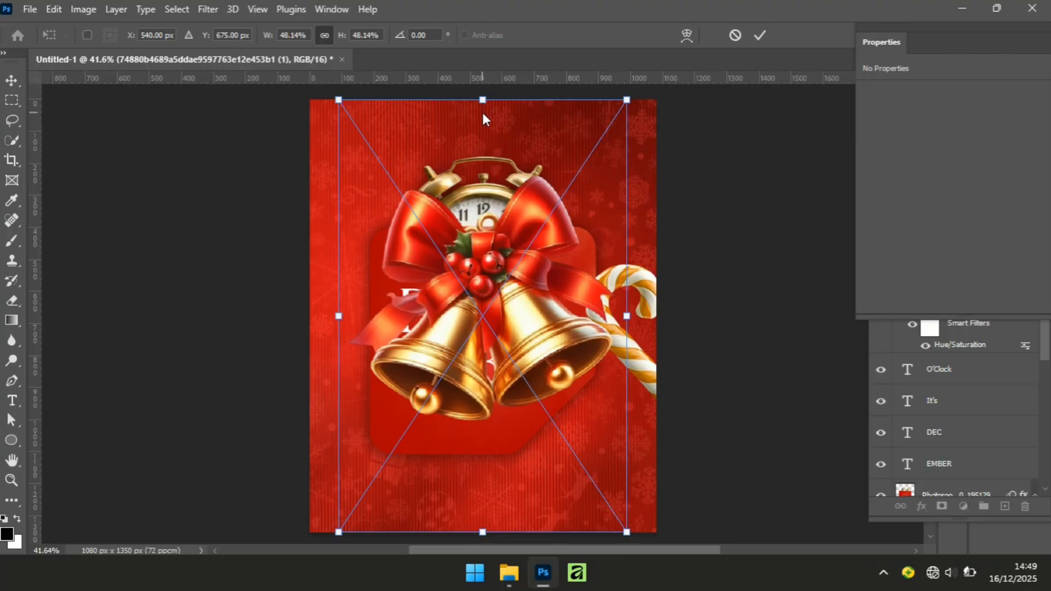
{"action": "key", "text": "alt+space"}
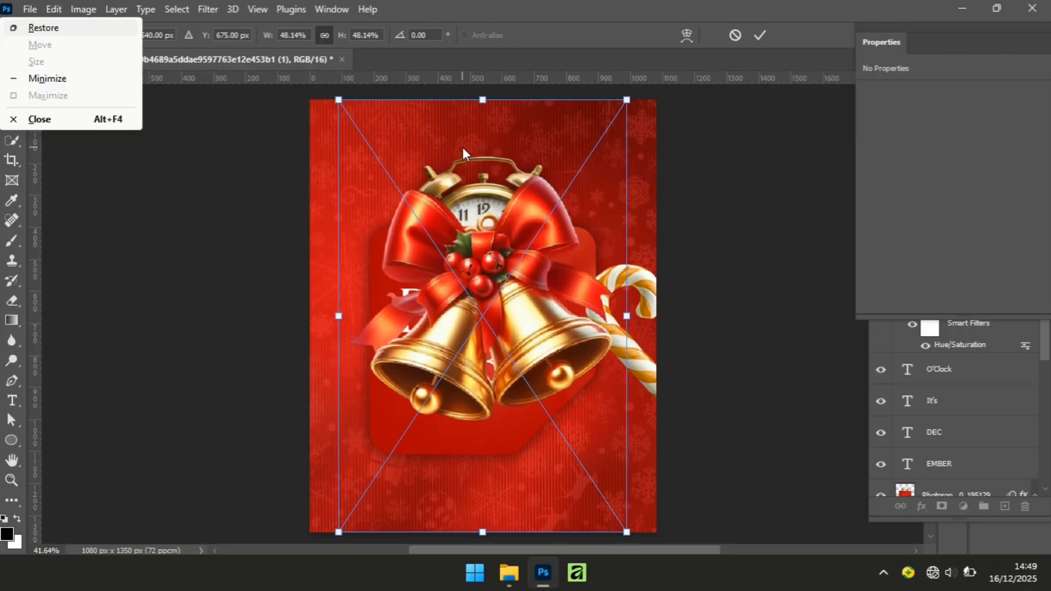
{"action": "left_click", "coordinate": [553, 1]}
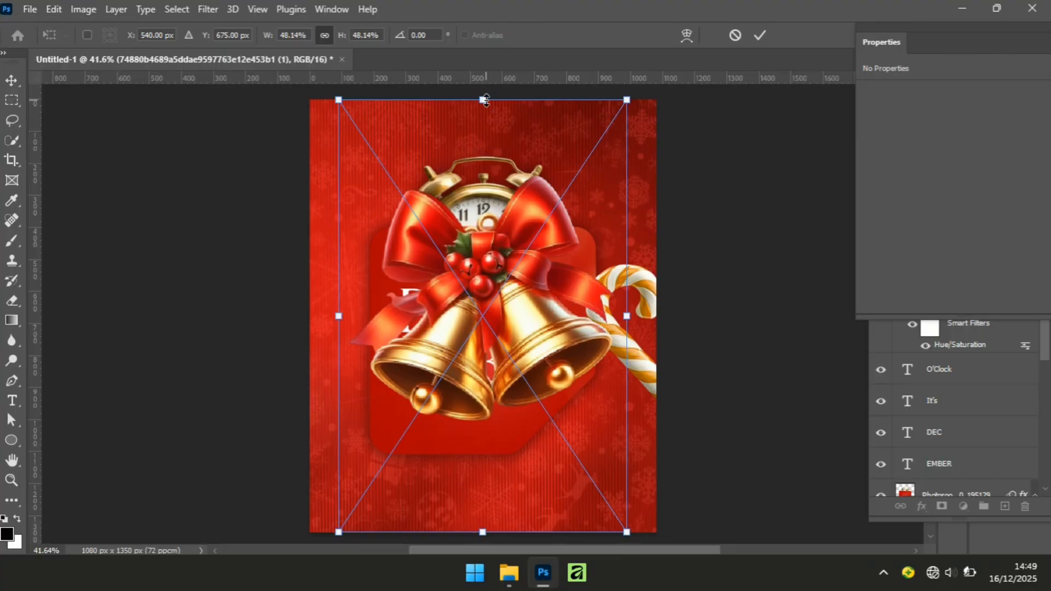
Scale the bells down to about 8.5% and position them in the gap directly after DEC, above EMBER
{"action": "left_click_drag", "start_coordinate": [484, 100], "coordinate": [491, 280]}
{"action": "left_click_drag", "start_coordinate": [483, 320], "coordinate": [521, 326]}
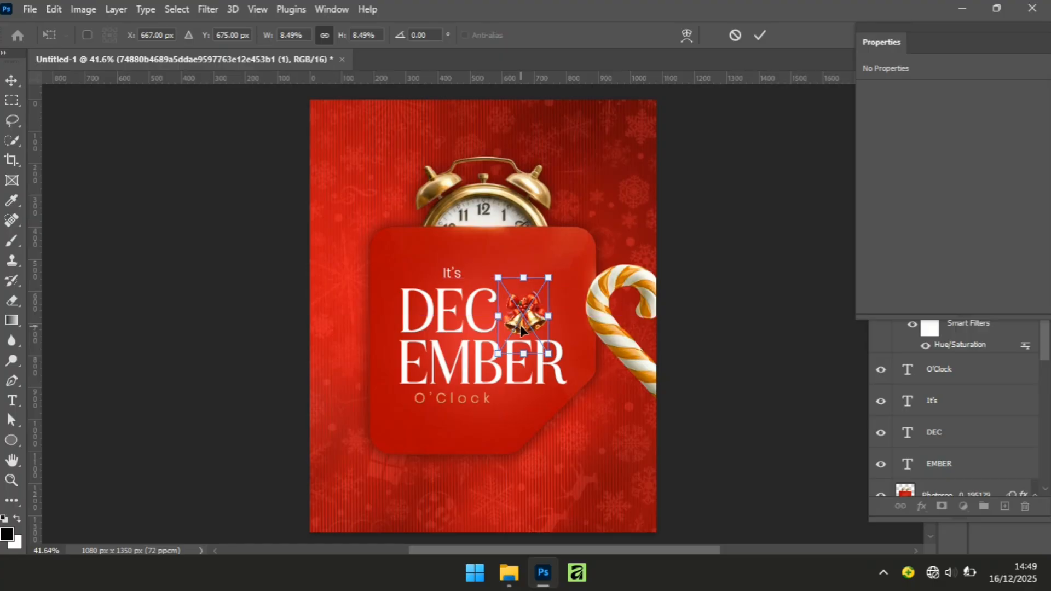
{"action": "key", "text": "Return"}
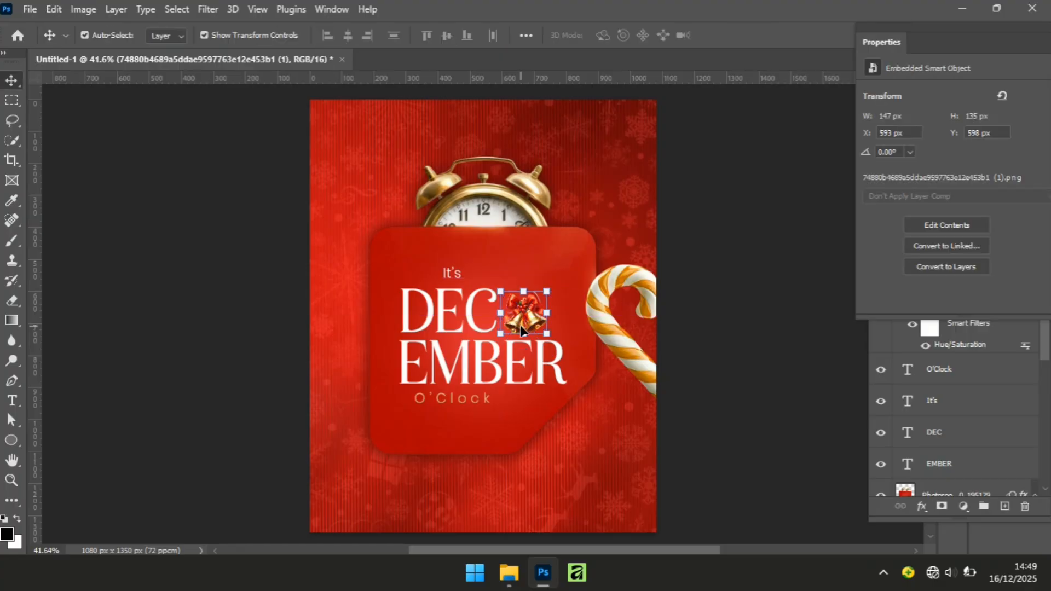
Turn the bells a muted green with a Hue/Saturation adjustment of Hue +100 and Saturation -44
{"action": "left_click", "coordinate": [81, 10]}
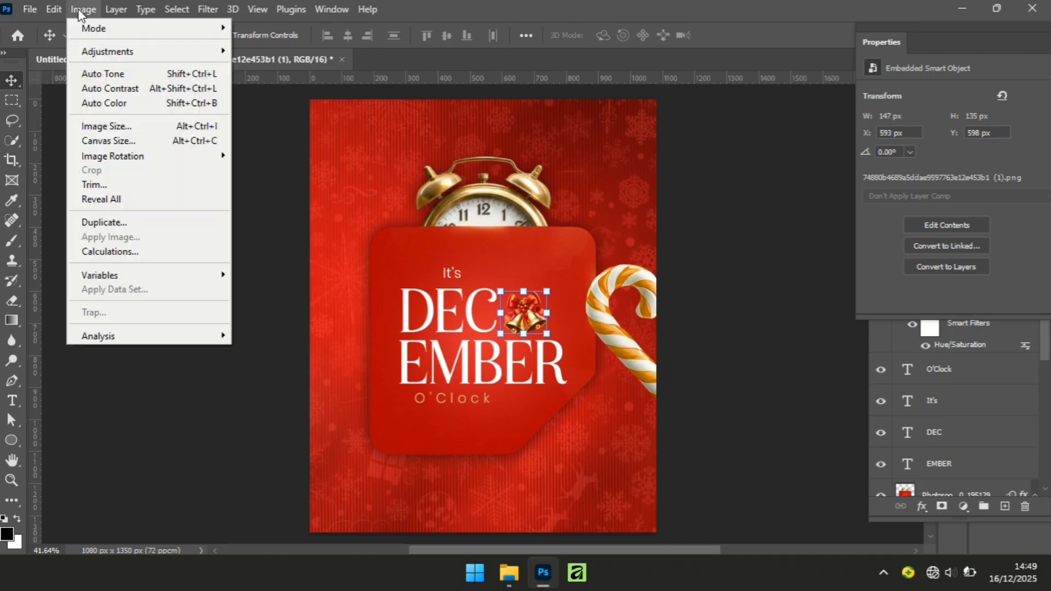
{"action": "mouse_move", "coordinate": [197, 51]}
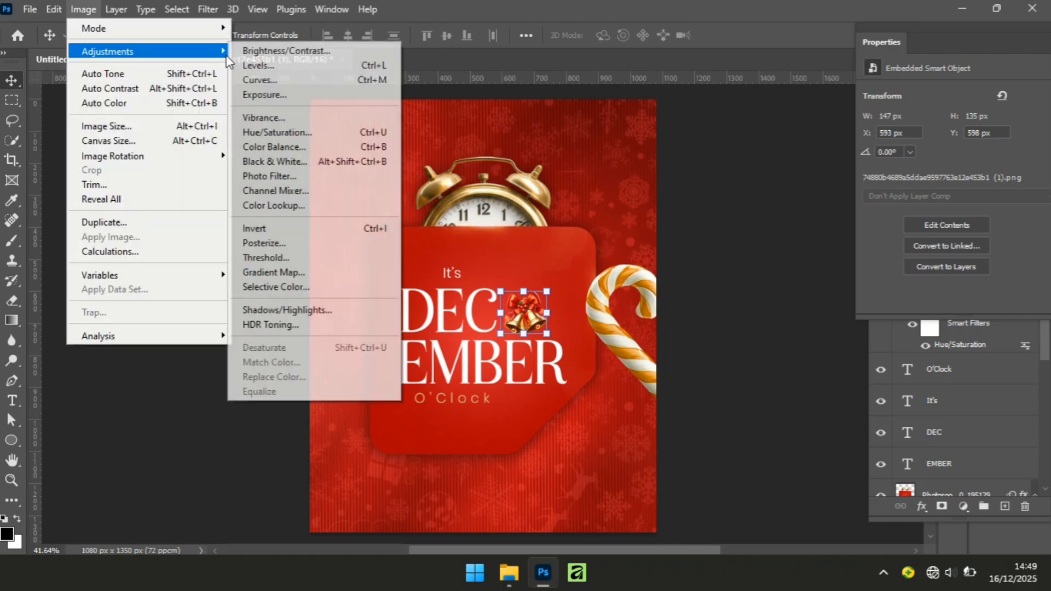
{"action": "left_click", "coordinate": [297, 132]}
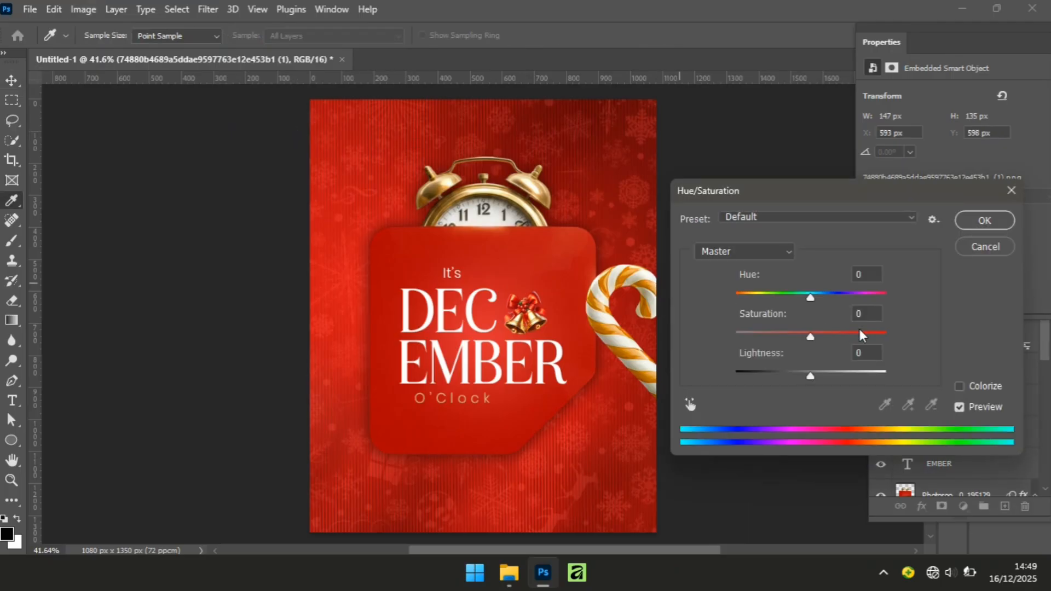
{"action": "left_click_drag", "start_coordinate": [810, 298], "coordinate": [863, 298]}
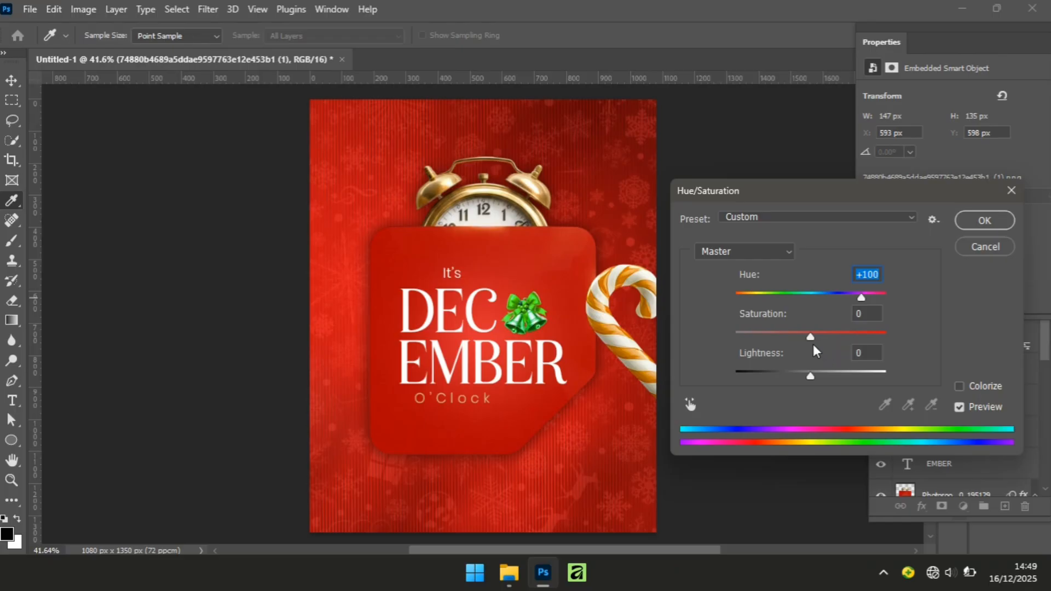
{"action": "left_click_drag", "start_coordinate": [809, 336], "coordinate": [778, 333]}
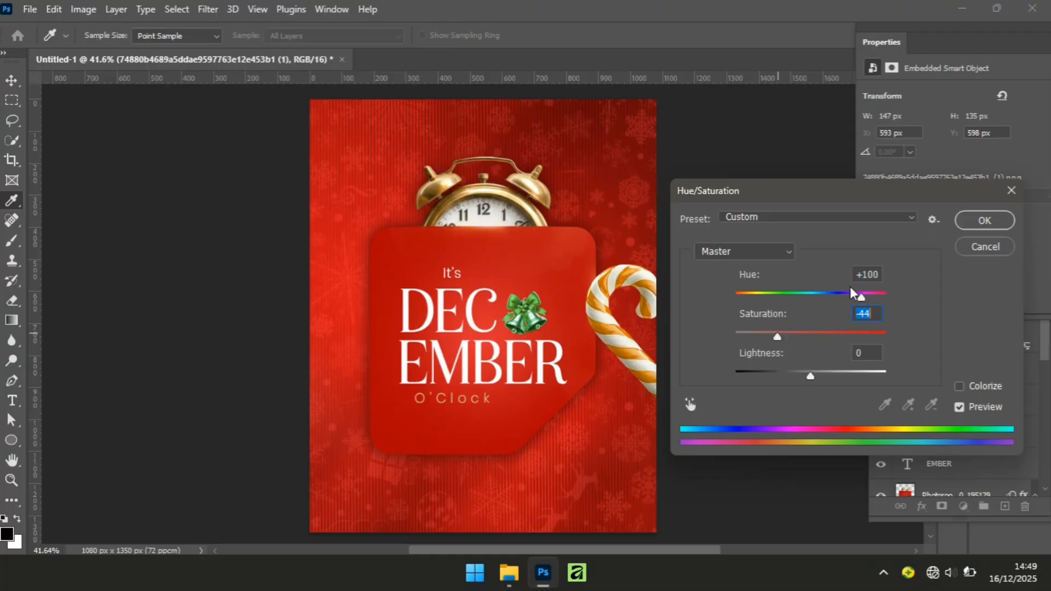
{"action": "left_click", "coordinate": [970, 228]}
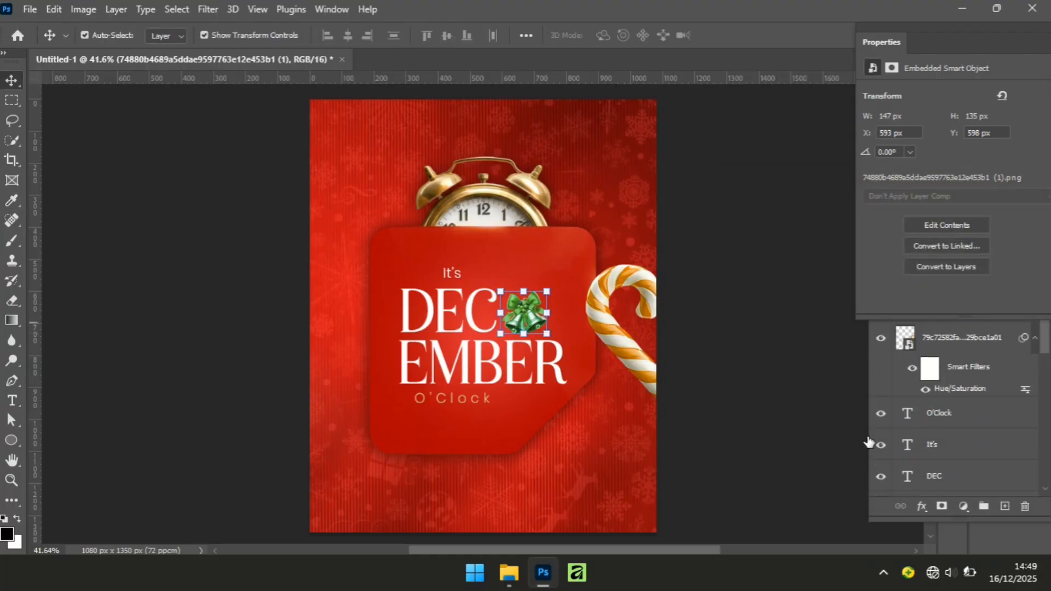
Restore the red berries and centre ribbon by painting black on the bells' Hue/Saturation filter mask with a 10 px brush at 80% flow
{"action": "left_click", "coordinate": [875, 508]}
{"action": "left_click", "coordinate": [927, 291]}
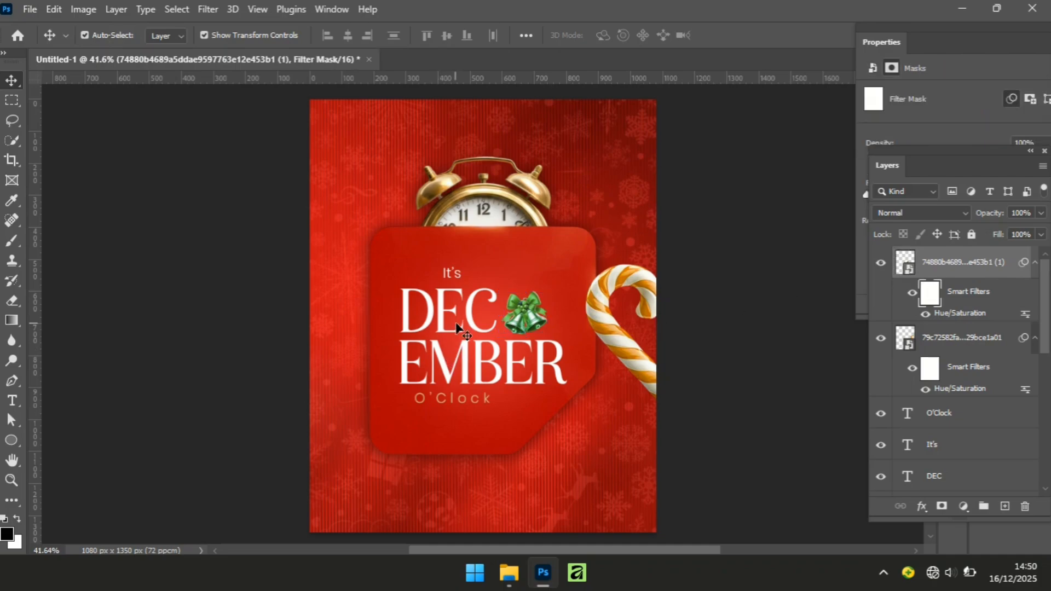
{"action": "key", "text": "z"}
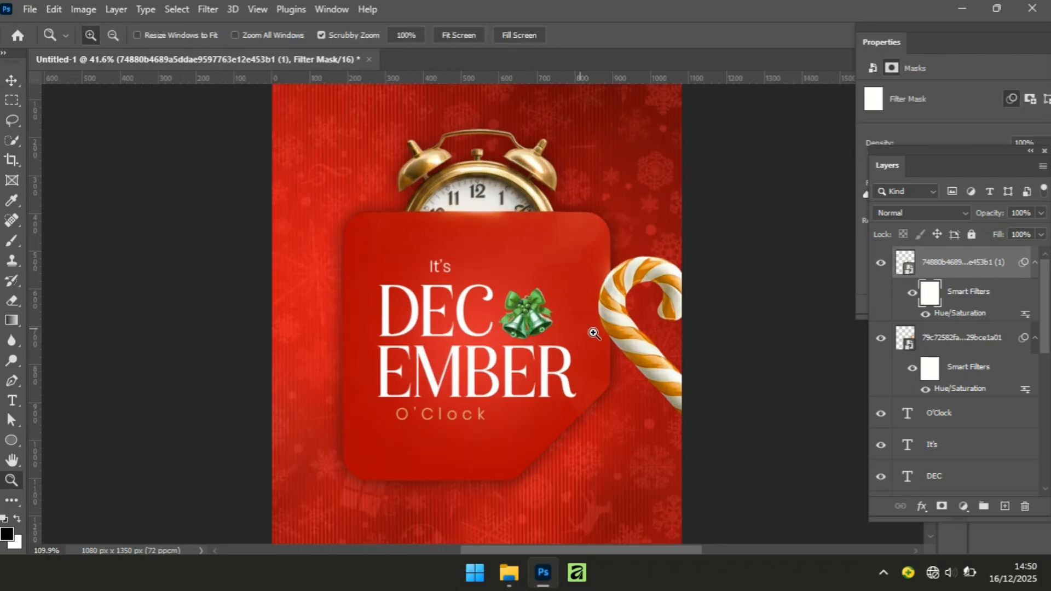
{"action": "mouse_move", "coordinate": [594, 328]}
{"action": "left_mouse_down"}
{"action": "mouse_move", "coordinate": [616, 327]}
{"action": "mouse_move", "coordinate": [583, 319]}
{"action": "left_mouse_up"}
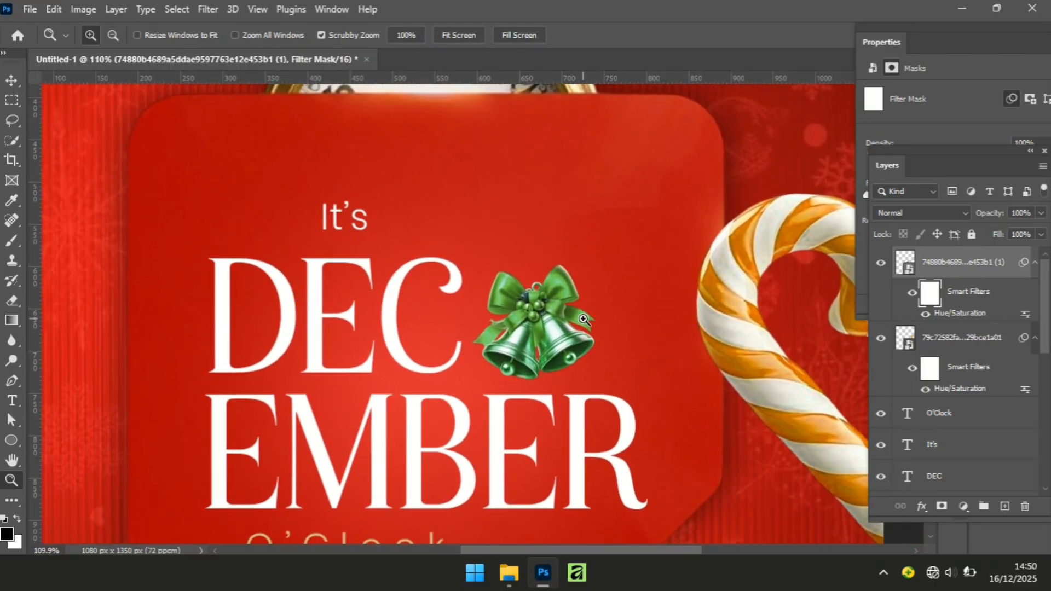
{"action": "key", "text": "b"}
{"action": "key", "text": "b"}
{"action": "key", "text": "z"}
{"action": "key", "text": "b"}
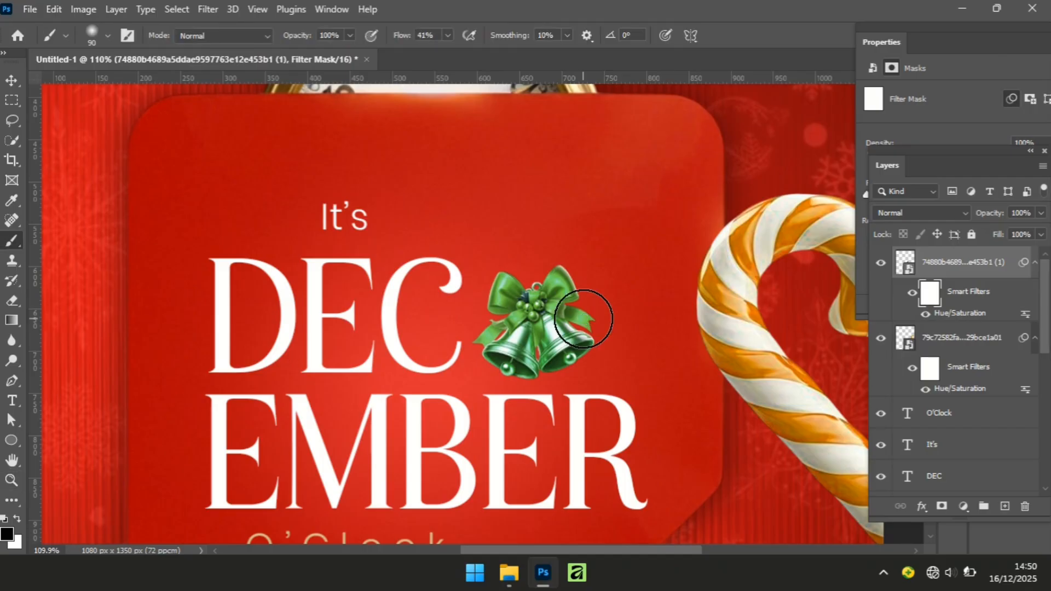
{"action": "key", "text": "z"}
{"action": "key", "text": "b"}
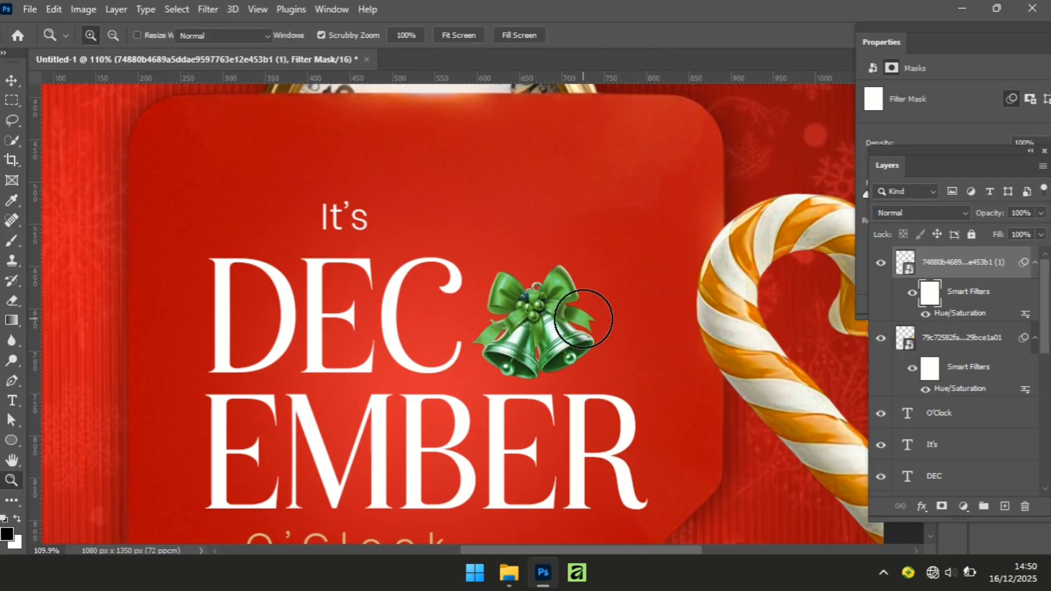
{"action": "key", "text": "bracketleft"}
{"action": "key", "text": "bracketleft"}
{"action": "key", "text": "bracketleft"}
{"action": "key", "text": "bracketleft"}
{"action": "key", "text": "bracketleft"}
{"action": "key", "text": "bracketleft"}
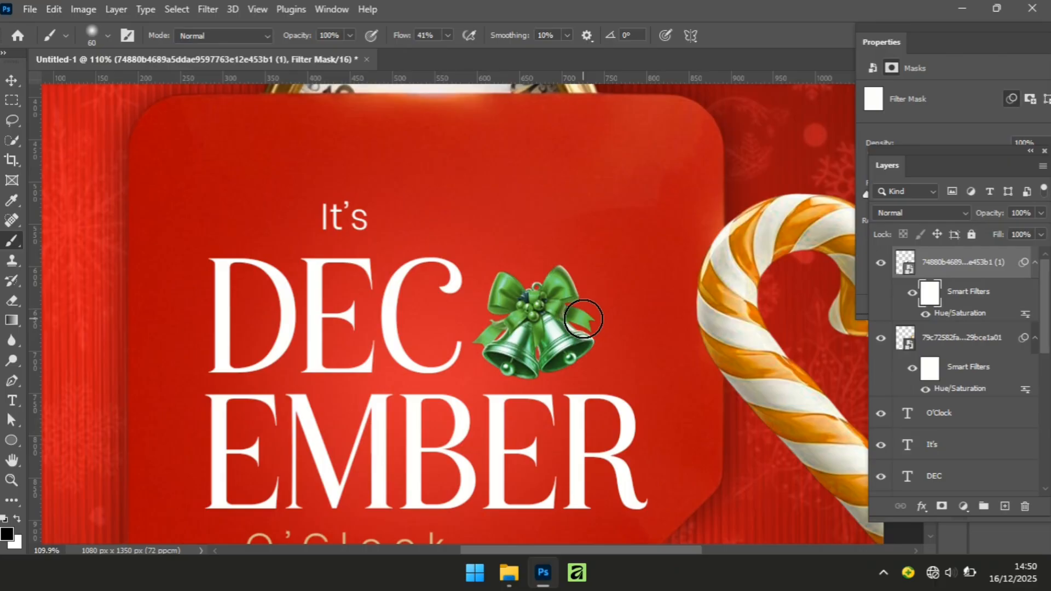
{"action": "key", "text": "bracketleft"}
{"action": "key", "text": "bracketleft"}
{"action": "key", "text": "bracketleft"}
{"action": "left_click", "coordinate": [448, 36]}
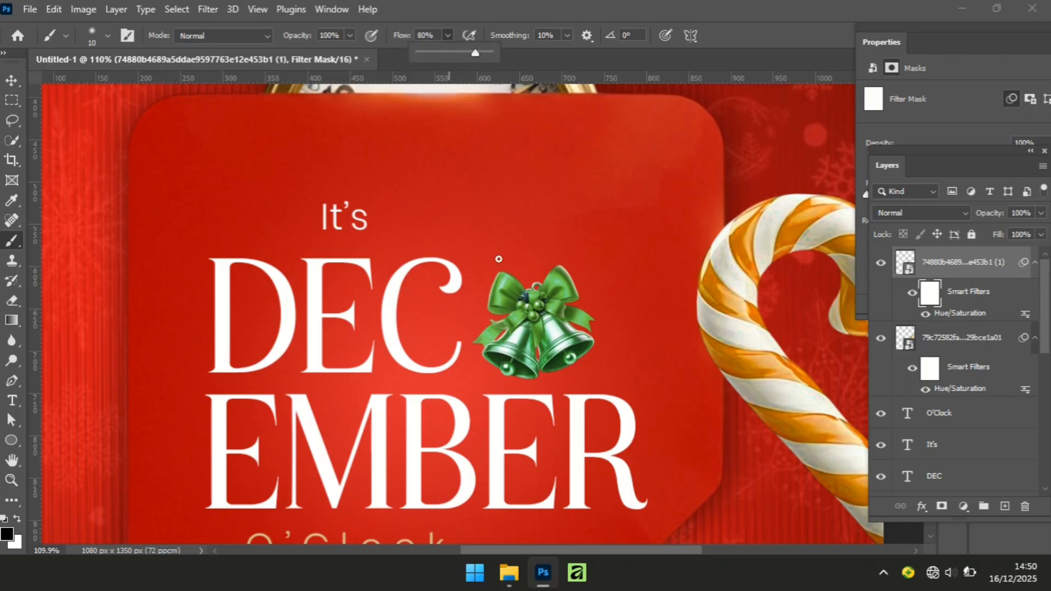
{"action": "left_click", "coordinate": [521, 304]}
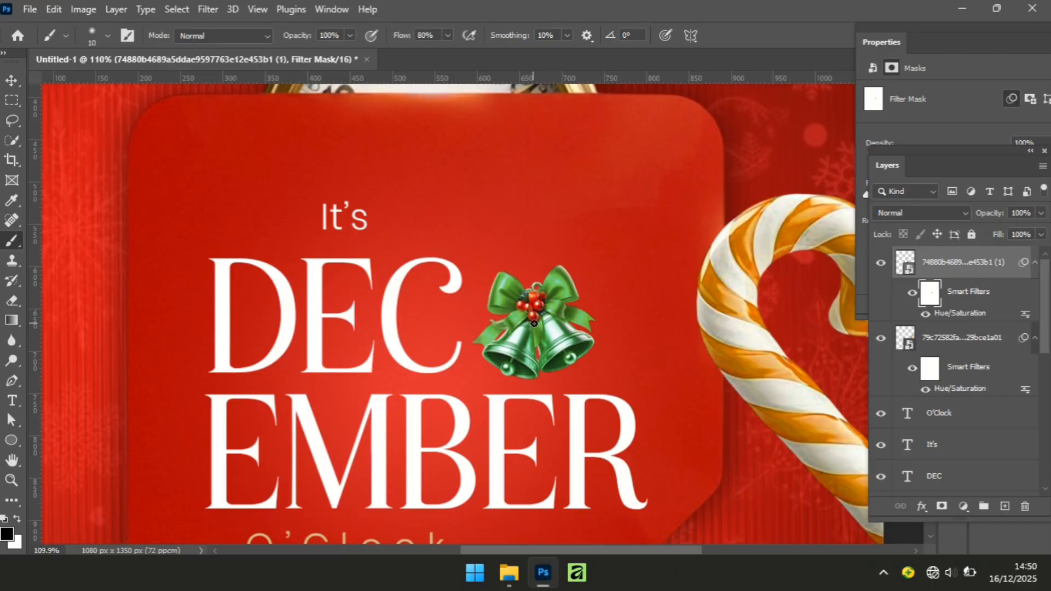
{"action": "mouse_move", "coordinate": [535, 323]}
{"action": "left_mouse_down"}
{"action": "mouse_move", "coordinate": [537, 340]}
{"action": "mouse_move", "coordinate": [541, 312]}
{"action": "left_mouse_up"}
{"action": "left_click_drag", "start_coordinate": [527, 299], "coordinate": [533, 303]}
{"action": "left_click_drag", "start_coordinate": [540, 346], "coordinate": [540, 355]}
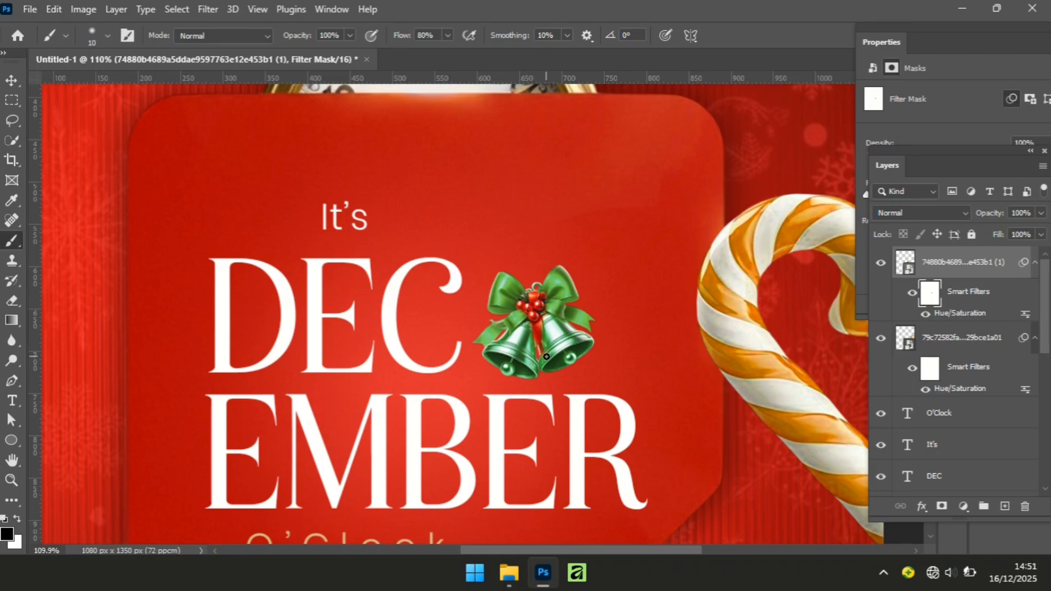
Restore the bells' original gold by painting over both of them on the filter mask with a larger brush
{"action": "key", "text": "bracketright"}
{"action": "key", "text": "bracketright"}
{"action": "key", "text": "bracketright"}
{"action": "key", "text": "bracketright"}
{"action": "key", "text": "bracketright"}
{"action": "mouse_move", "coordinate": [545, 361]}
{"action": "left_mouse_down"}
{"action": "mouse_move", "coordinate": [571, 358]}
{"action": "mouse_move", "coordinate": [497, 368]}
{"action": "mouse_move", "coordinate": [542, 374]}
{"action": "mouse_move", "coordinate": [557, 353]}
{"action": "mouse_move", "coordinate": [542, 346]}
{"action": "mouse_move", "coordinate": [554, 340]}
{"action": "left_mouse_up"}
Restore the red of the ribbon tails on both sides of the bells by painting the filter mask with a 10 px brush
{"action": "key", "text": "bracketleft"}
{"action": "key", "text": "bracketleft"}
{"action": "key", "text": "bracketleft"}
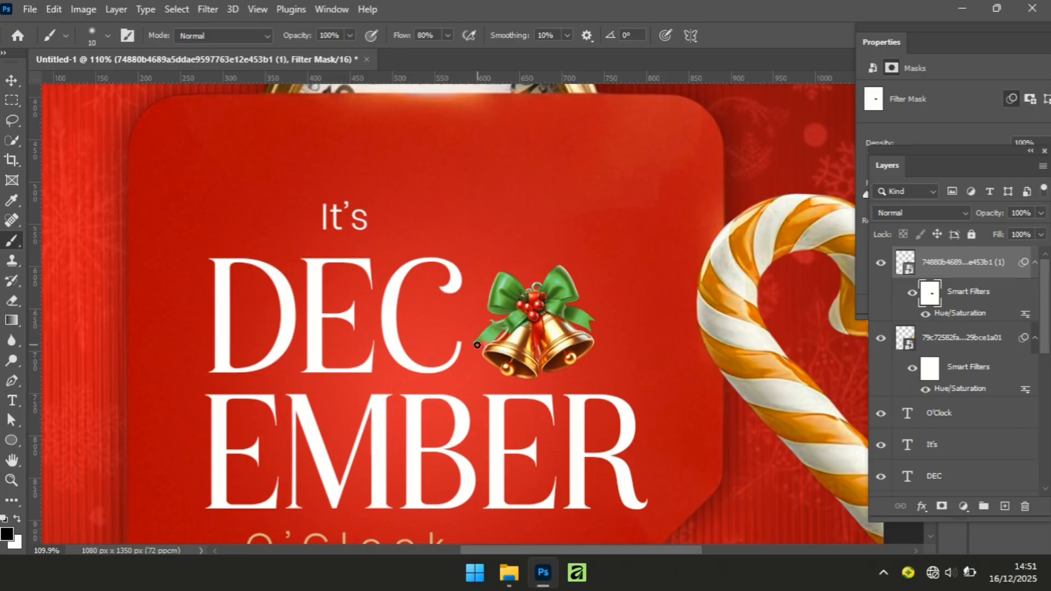
{"action": "mouse_move", "coordinate": [477, 338]}
{"action": "left_mouse_down"}
{"action": "mouse_move", "coordinate": [498, 332]}
{"action": "mouse_move", "coordinate": [485, 325]}
{"action": "mouse_move", "coordinate": [492, 322]}
{"action": "left_mouse_up"}
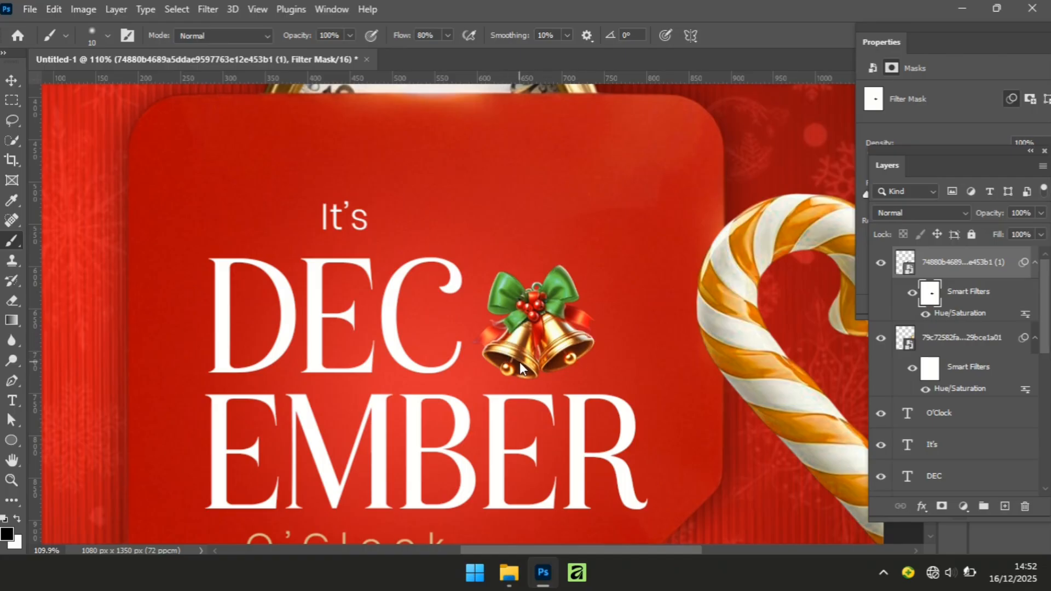
{"action": "left_click", "coordinate": [17, 519]}
{"action": "key", "text": "v"}
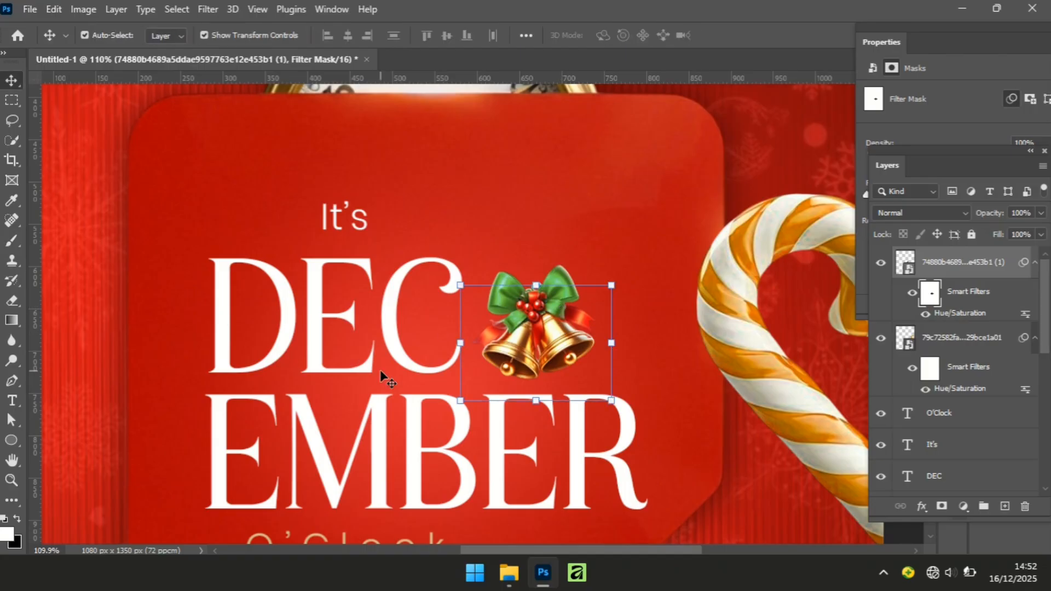
{"action": "left_click", "coordinate": [943, 264]}
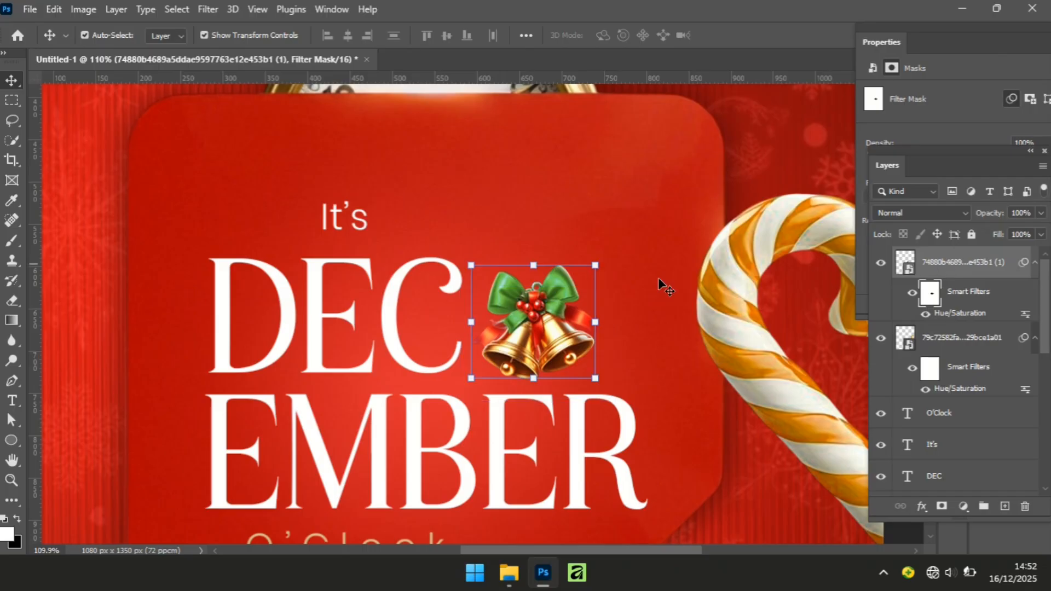
Duplicate the O'Clock text, place the copy near the flyer's bottom-right corner and tilt it about -9.5°
{"action": "key", "text": "z"}
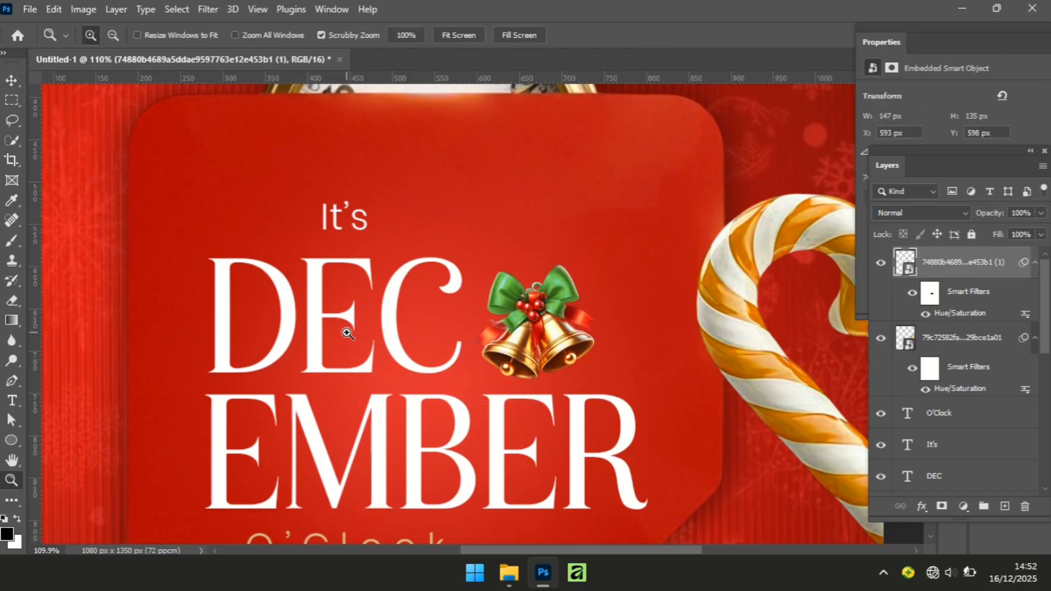
{"action": "right_click", "coordinate": [347, 333]}
{"action": "left_click", "coordinate": [377, 340]}
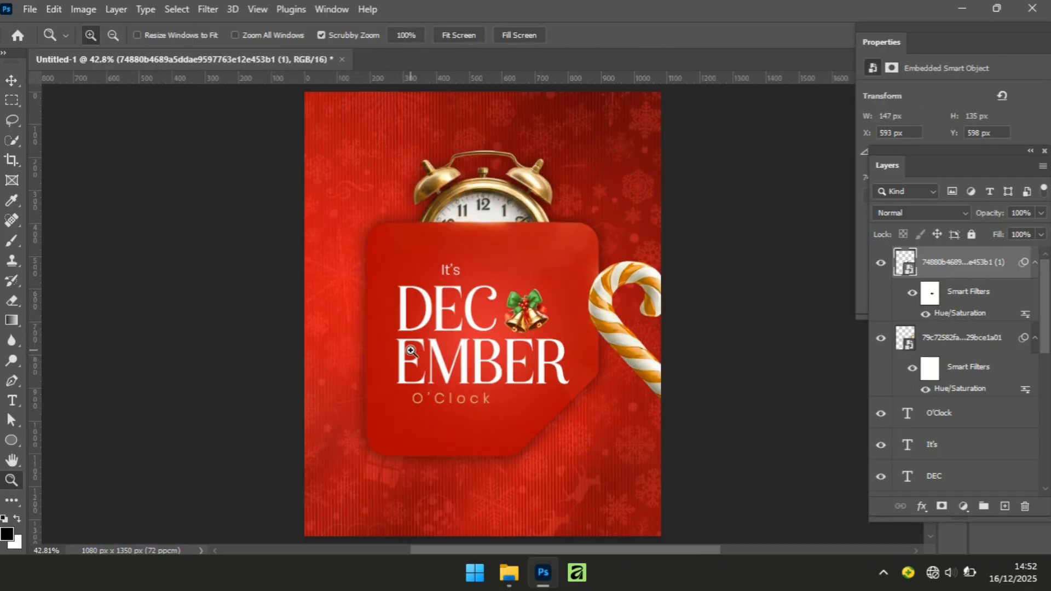
{"action": "key", "text": "v"}
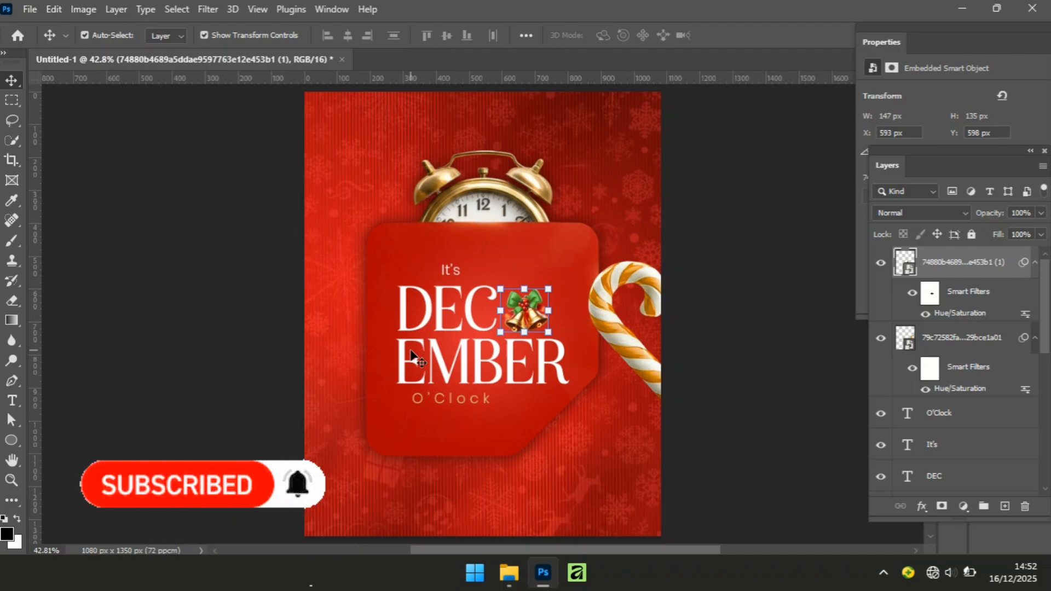
{"action": "mouse_move", "coordinate": [509, 573]}
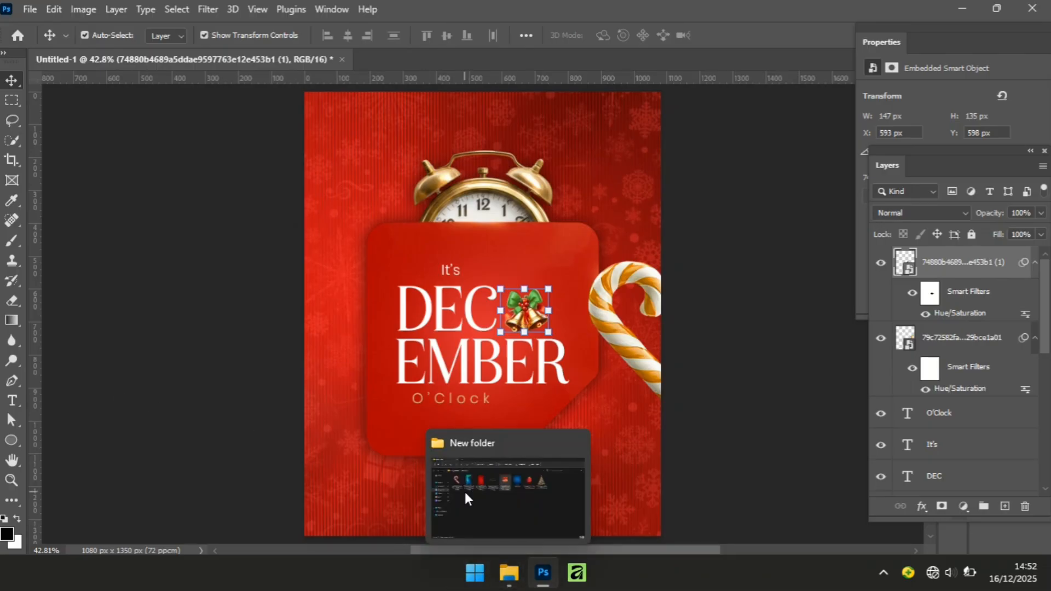
{"action": "left_click", "coordinate": [465, 404]}
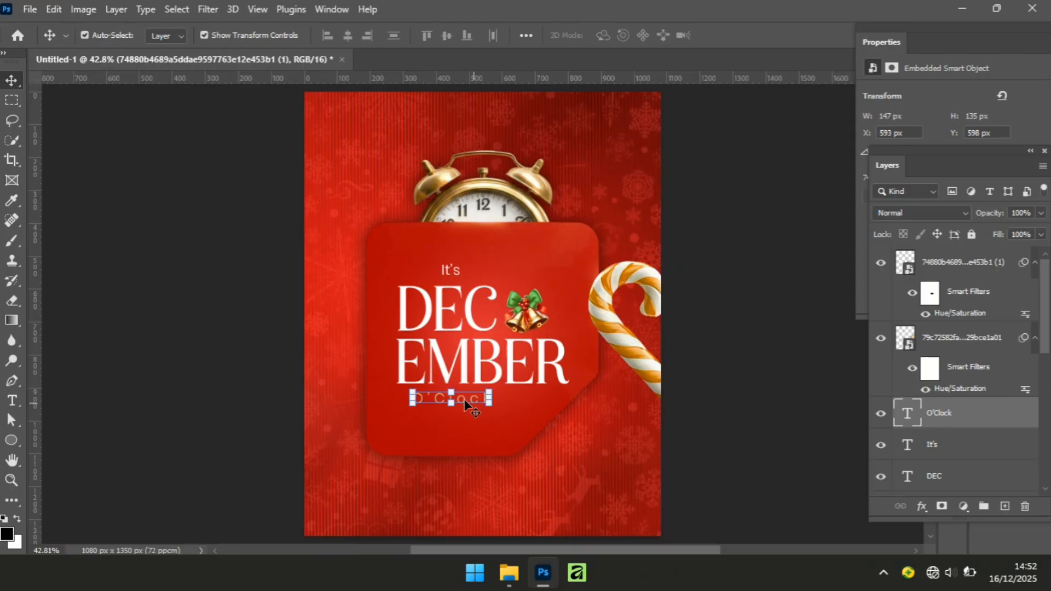
{"action": "key", "text": "ctrl+j"}
{"action": "left_click_drag", "start_coordinate": [616, 491], "coordinate": [613, 498]}
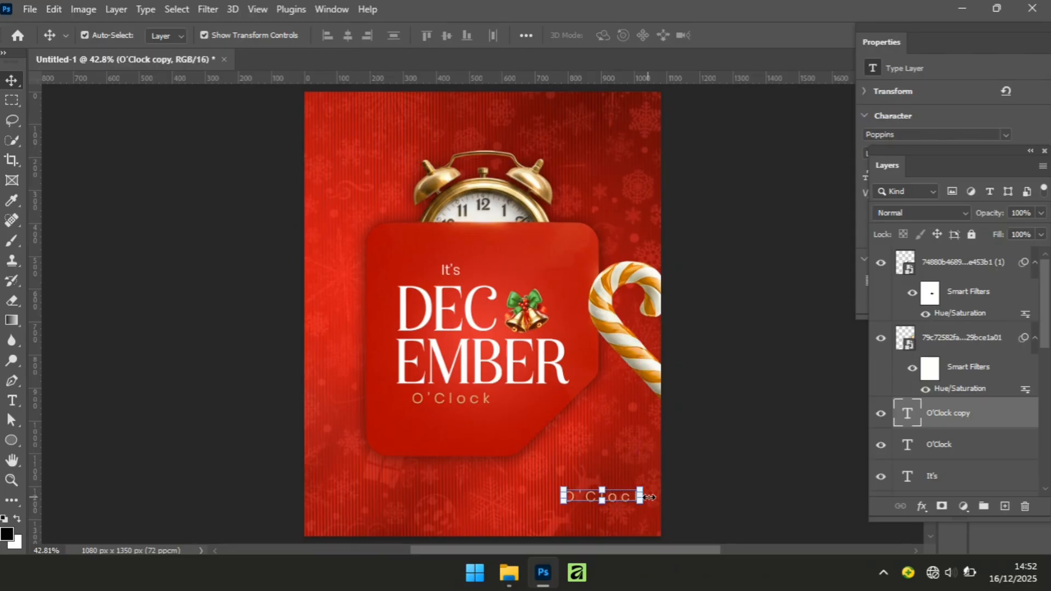
{"action": "left_click_drag", "start_coordinate": [655, 499], "coordinate": [656, 491]}
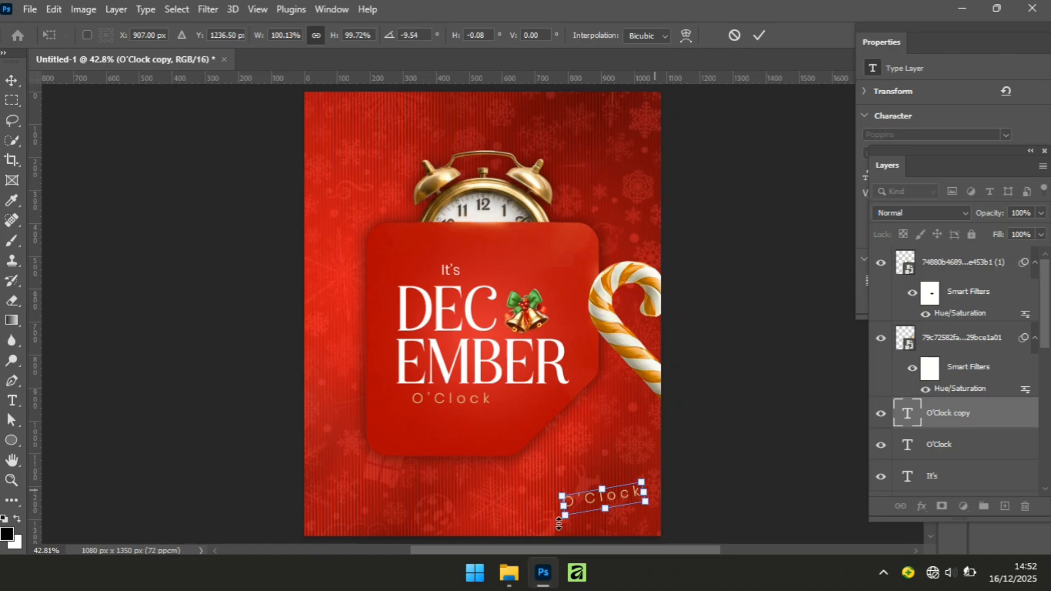
{"action": "key", "text": "Return"}
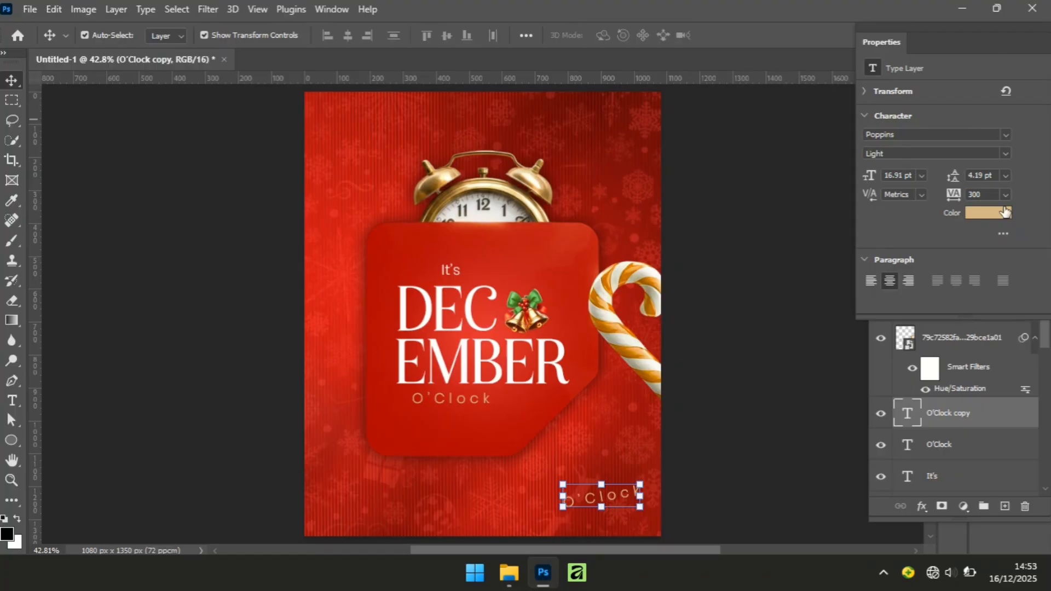
Set the tracking of the tilted O'Clock copy to 0
{"action": "left_click", "coordinate": [1005, 195]}
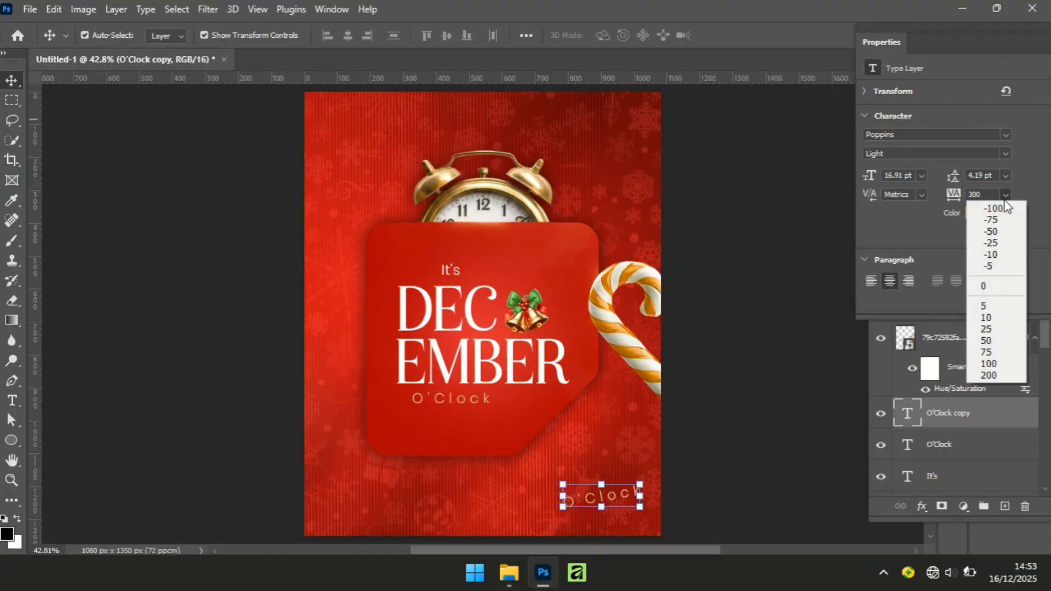
{"action": "left_click", "coordinate": [984, 285]}
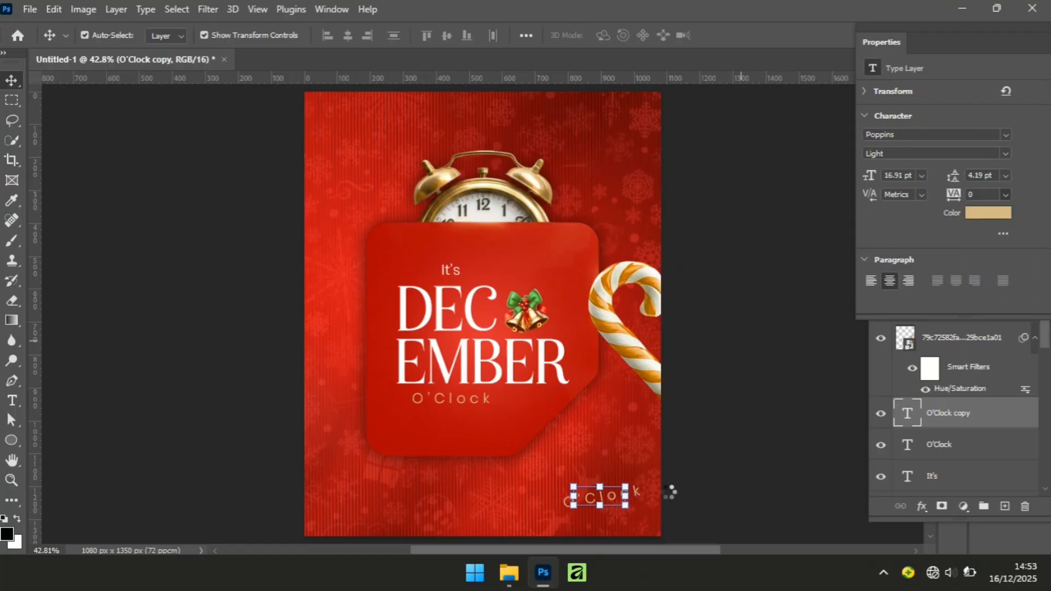
{"action": "left_click", "coordinate": [708, 497]}
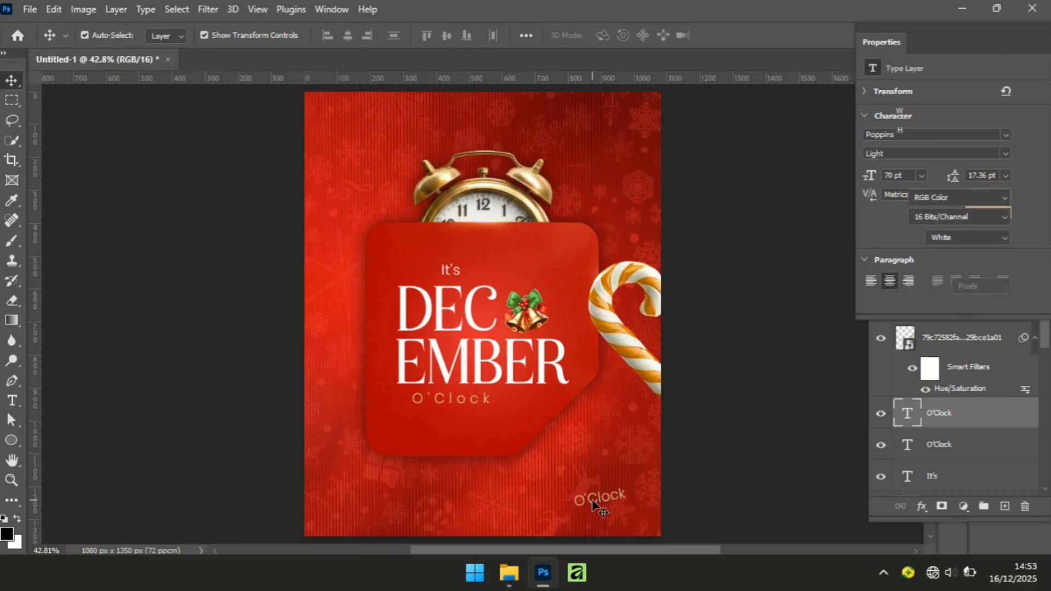
Replace the tilted copy's text with New Month
{"action": "left_click", "coordinate": [593, 503]}
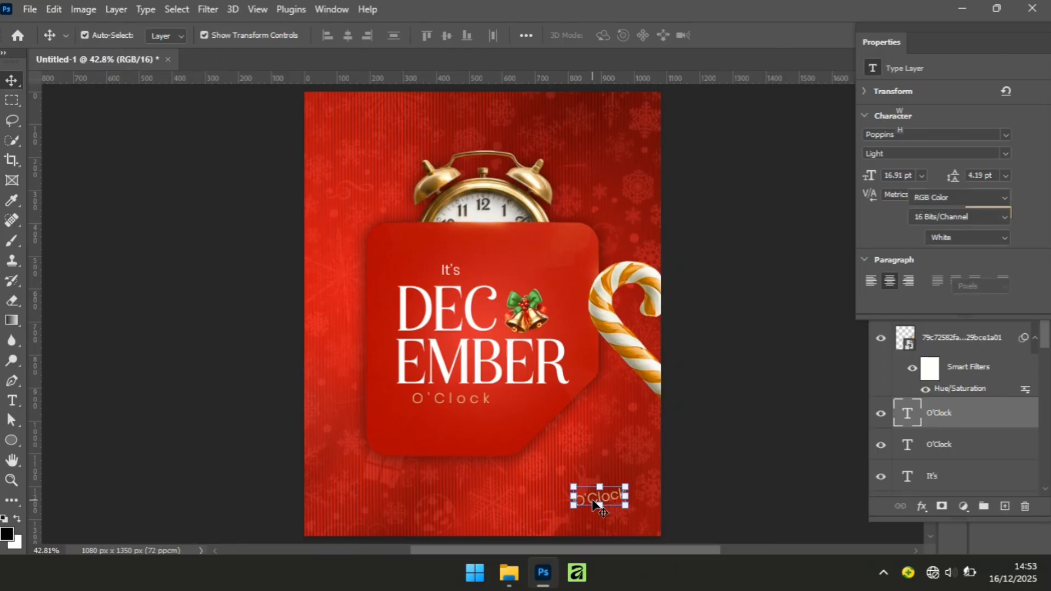
{"action": "double_click", "coordinate": [593, 501]}
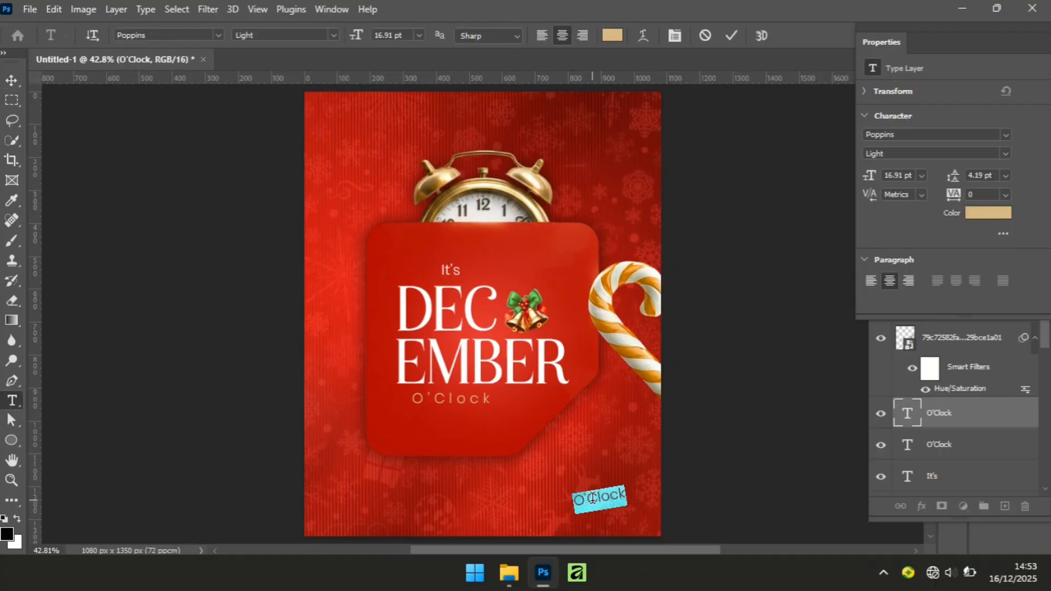
{"action": "type", "text": "New"}
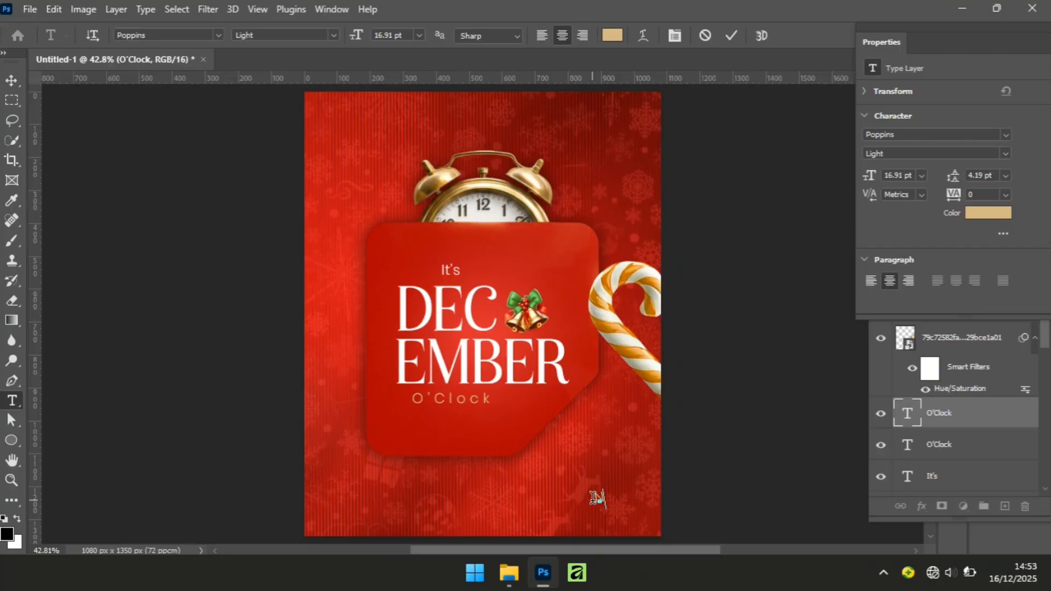
{"action": "type", "text": " Month"}
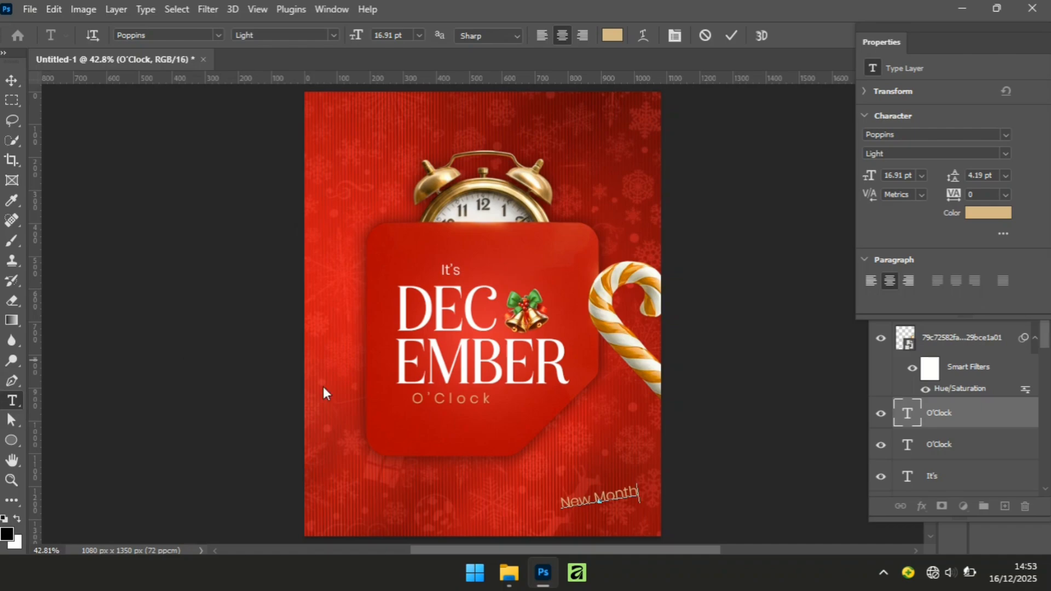
{"action": "left_click", "coordinate": [15, 80]}
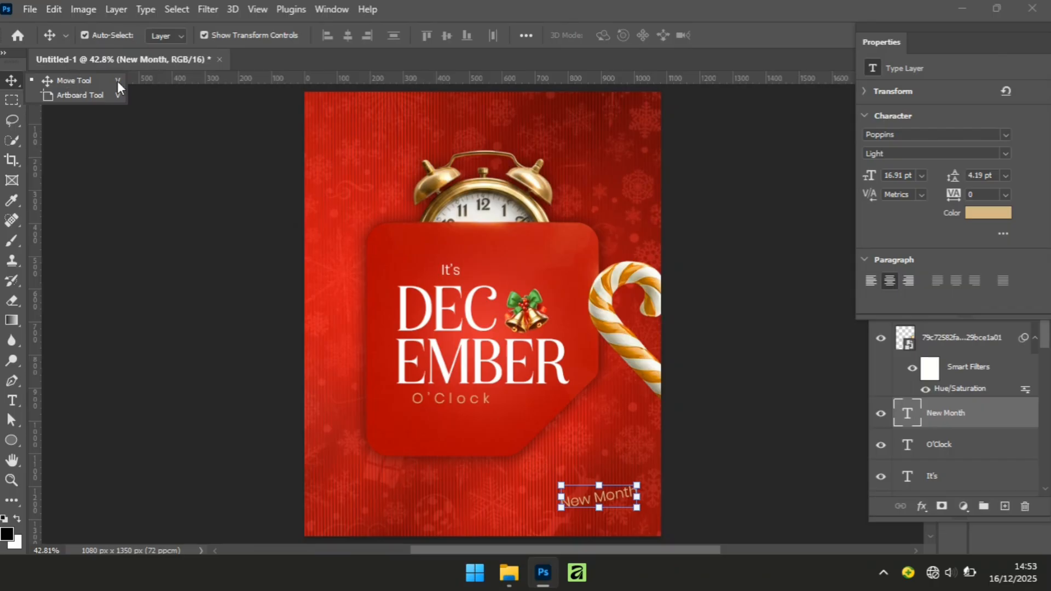
{"action": "left_click", "coordinate": [67, 85]}
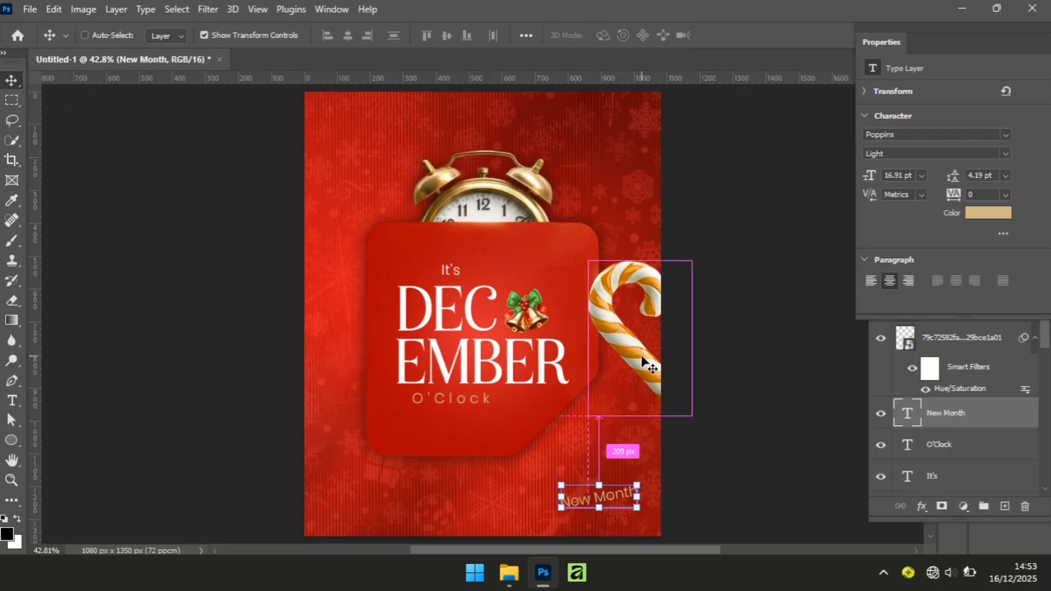
Duplicate the tilted New Month text, place the copy directly above the original and change its wording to Happy
{"action": "key", "text": "ctrl+j"}
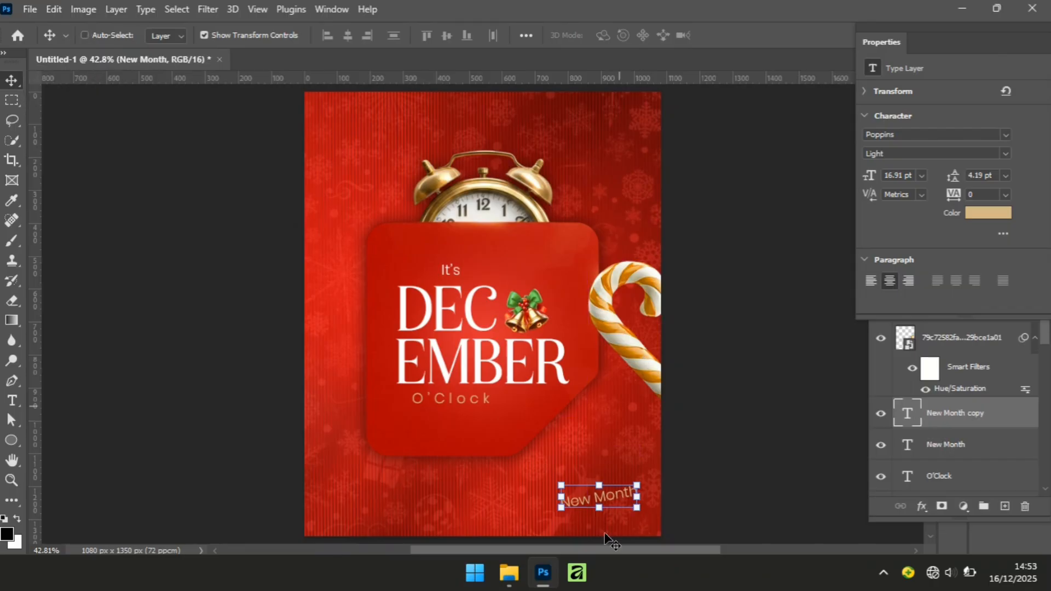
{"action": "left_click_drag", "start_coordinate": [612, 496], "coordinate": [613, 485]}
{"action": "left_click", "coordinate": [612, 484]}
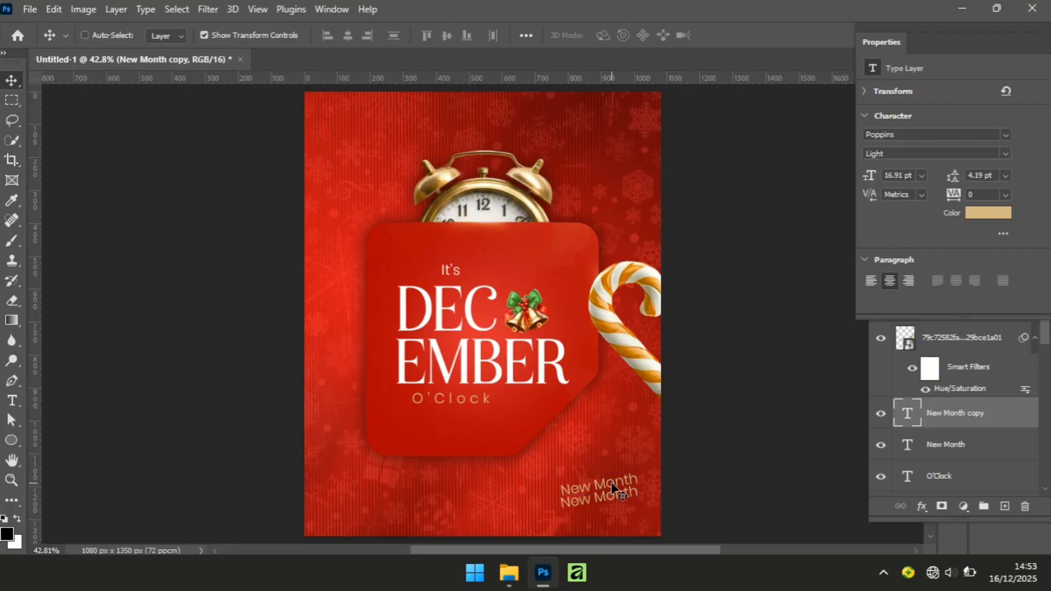
{"action": "double_click", "coordinate": [612, 484]}
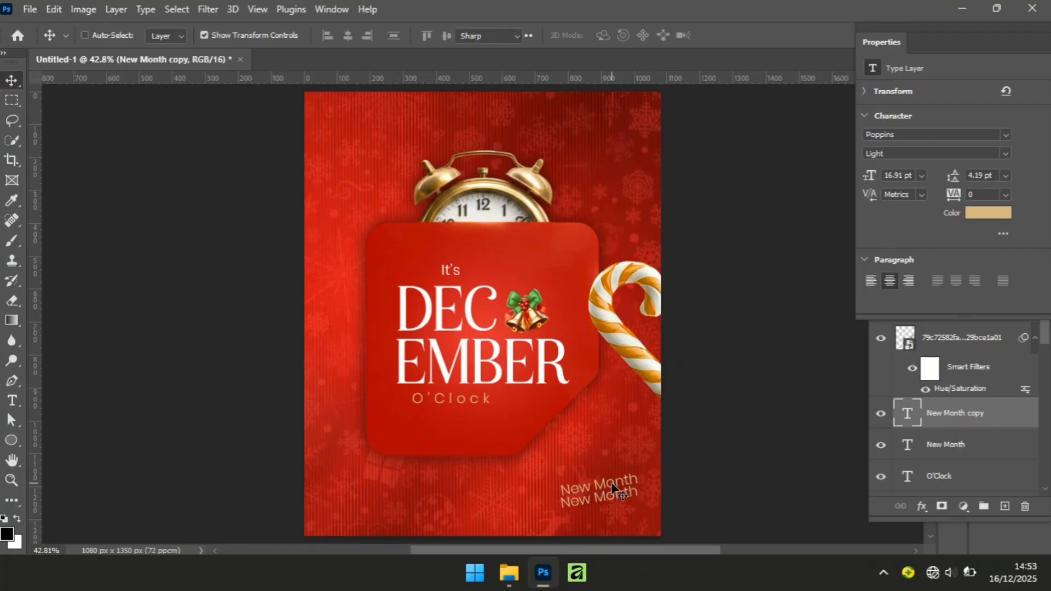
{"action": "double_click", "coordinate": [613, 487]}
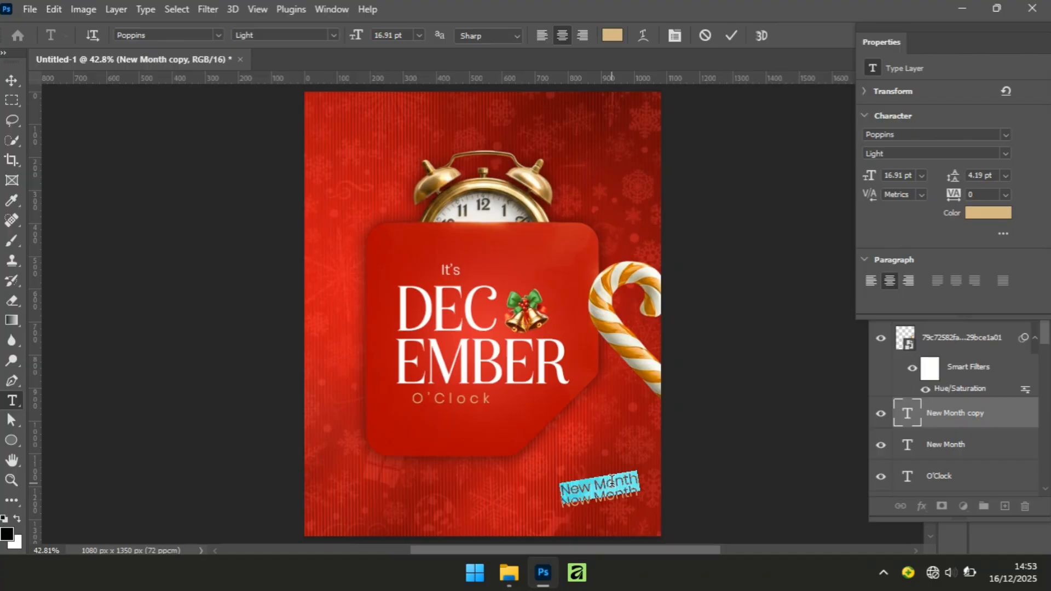
{"action": "left_click", "coordinate": [612, 481]}
{"action": "key", "text": "ctrl+a"}
{"action": "type", "text": "Happy"}
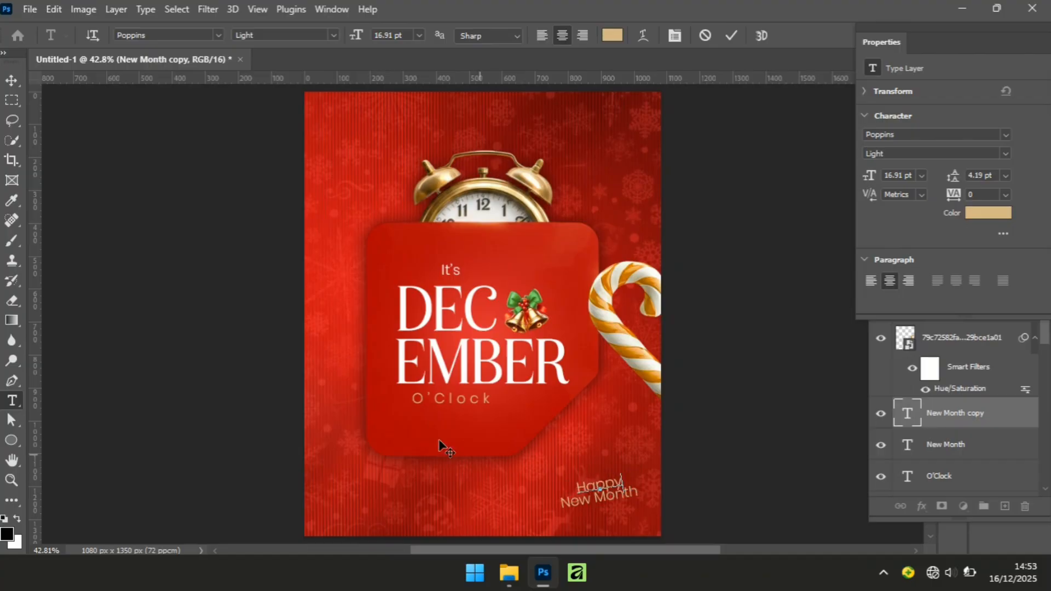
Finish the Happy text edit and place the hand-drawn oval image 52262c329f6cc72a6b244f356c5fe5ff.png from File Explorer into the flyer
{"action": "left_click", "coordinate": [11, 81]}
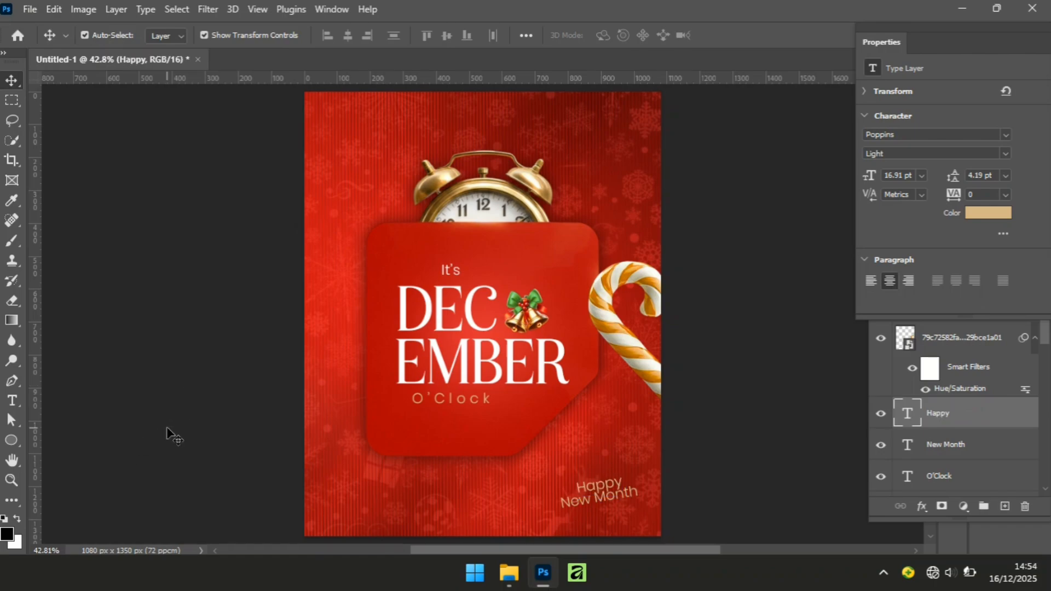
{"action": "left_click", "coordinate": [669, 500]}
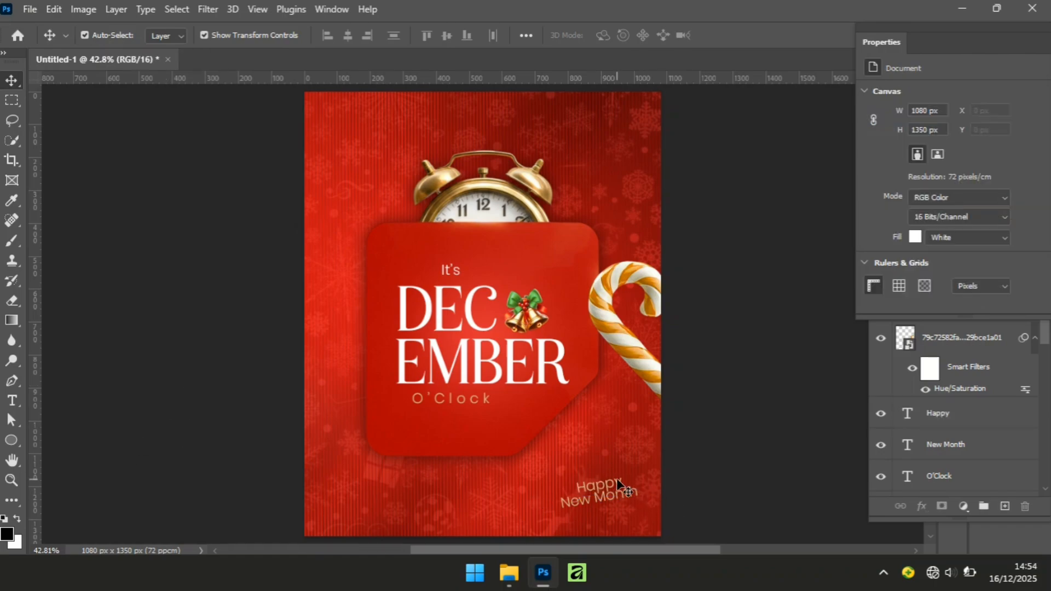
{"action": "left_click", "coordinate": [618, 484]}
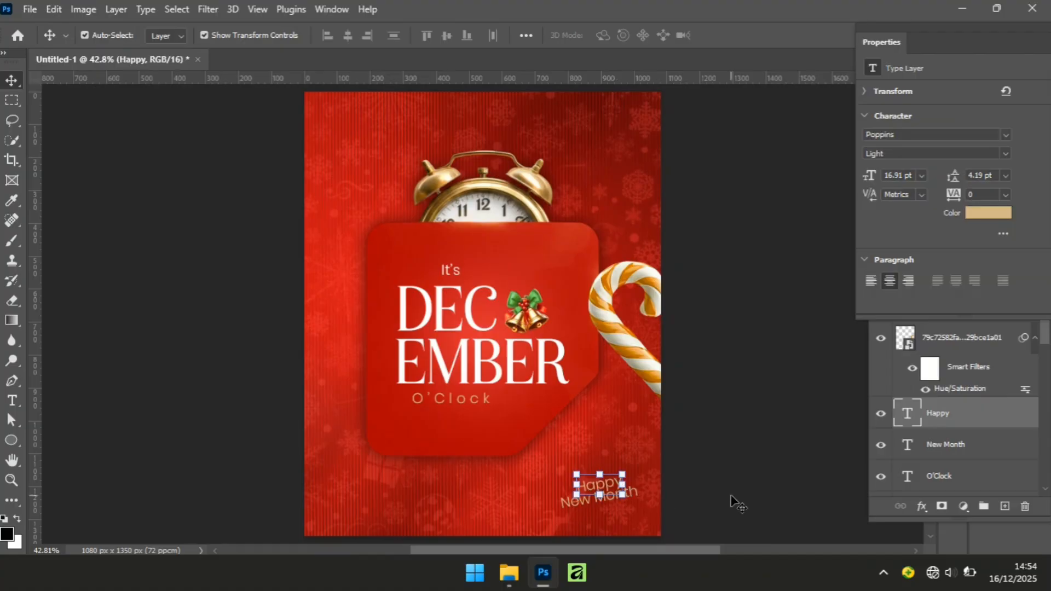
{"action": "left_click", "coordinate": [732, 496]}
{"action": "left_click", "coordinate": [509, 572]}
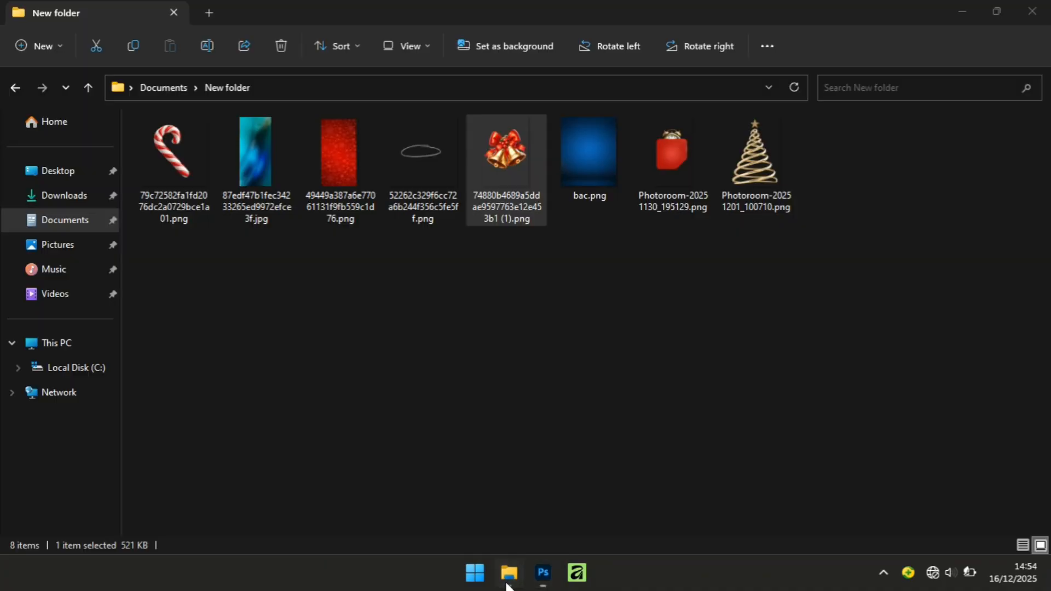
{"action": "left_click", "coordinate": [451, 187]}
{"action": "left_click_drag", "start_coordinate": [425, 152], "coordinate": [582, 503]}
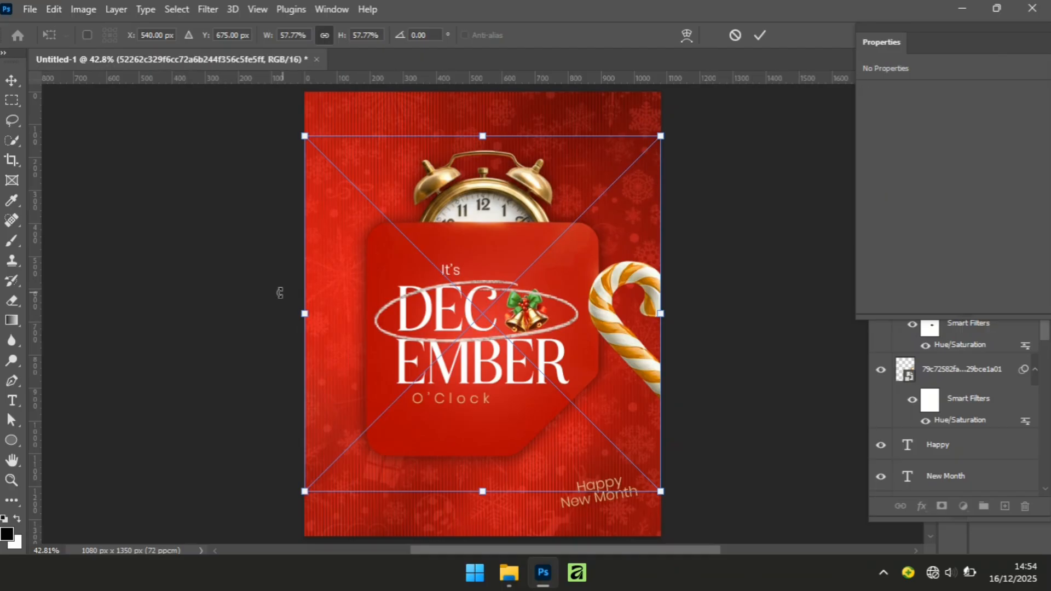
Tilt the oval about -12.13°, scale it down to about 46% and fit it around the Happy New Month greeting
{"action": "left_click_drag", "start_coordinate": [268, 304], "coordinate": [278, 350]}
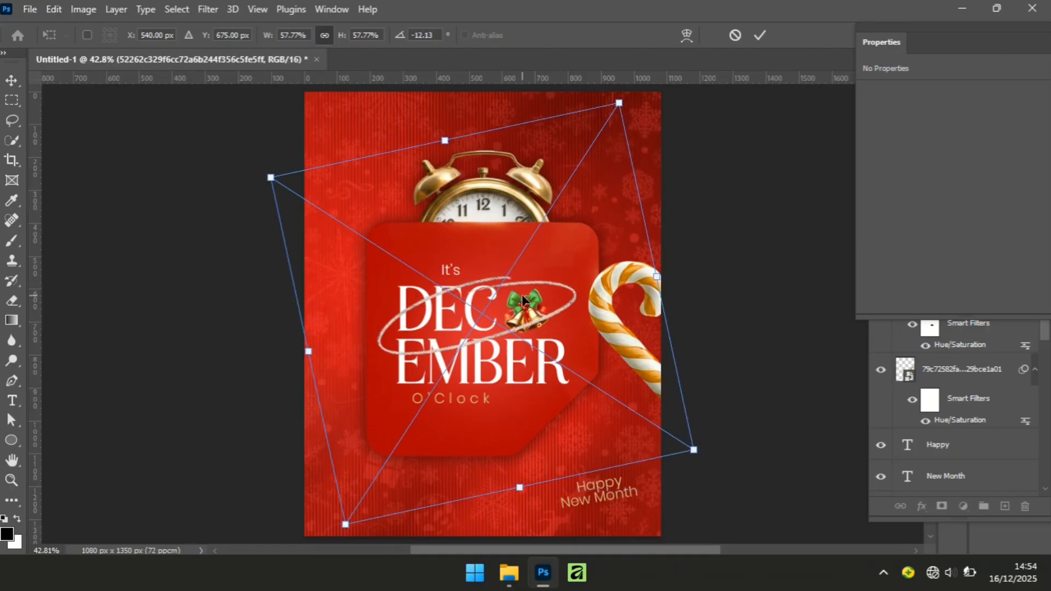
{"action": "left_click_drag", "start_coordinate": [493, 327], "coordinate": [612, 500]}
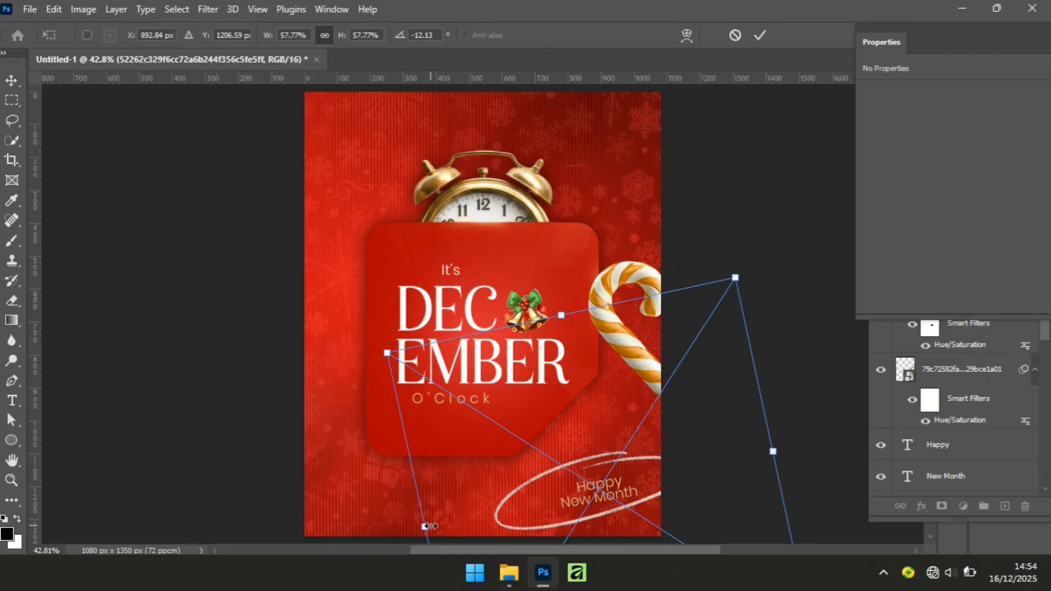
{"action": "left_click_drag", "start_coordinate": [428, 527], "coordinate": [471, 521]}
{"action": "left_click_drag", "start_coordinate": [596, 496], "coordinate": [603, 490]}
{"action": "key", "text": "Return"}
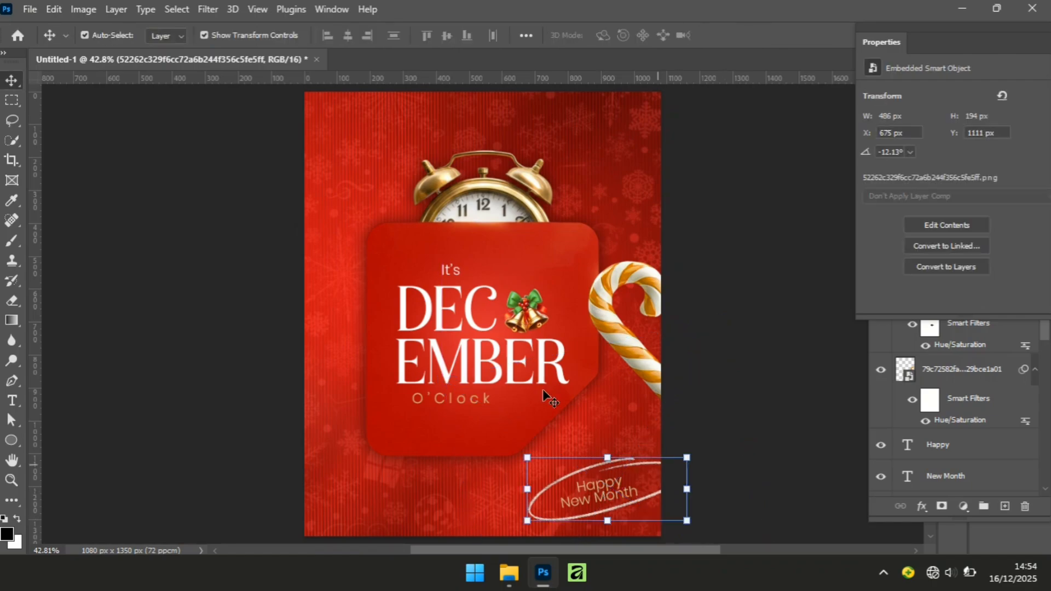
Turn the oval outline pure white with a Hue/Saturation adjustment at Lightness +100
{"action": "left_click", "coordinate": [83, 9]}
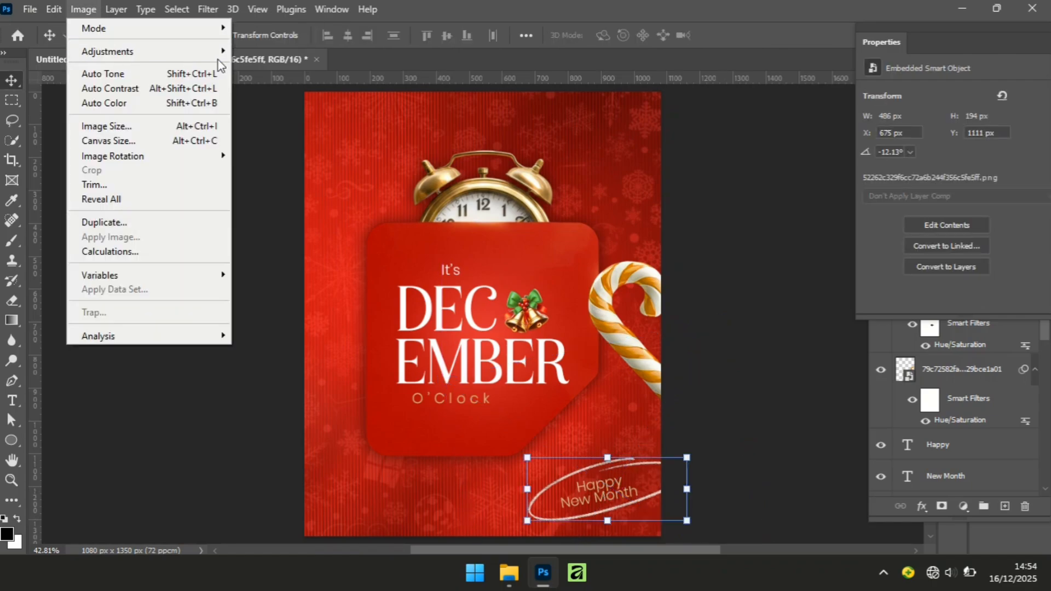
{"action": "mouse_move", "coordinate": [219, 57]}
{"action": "left_click", "coordinate": [288, 134]}
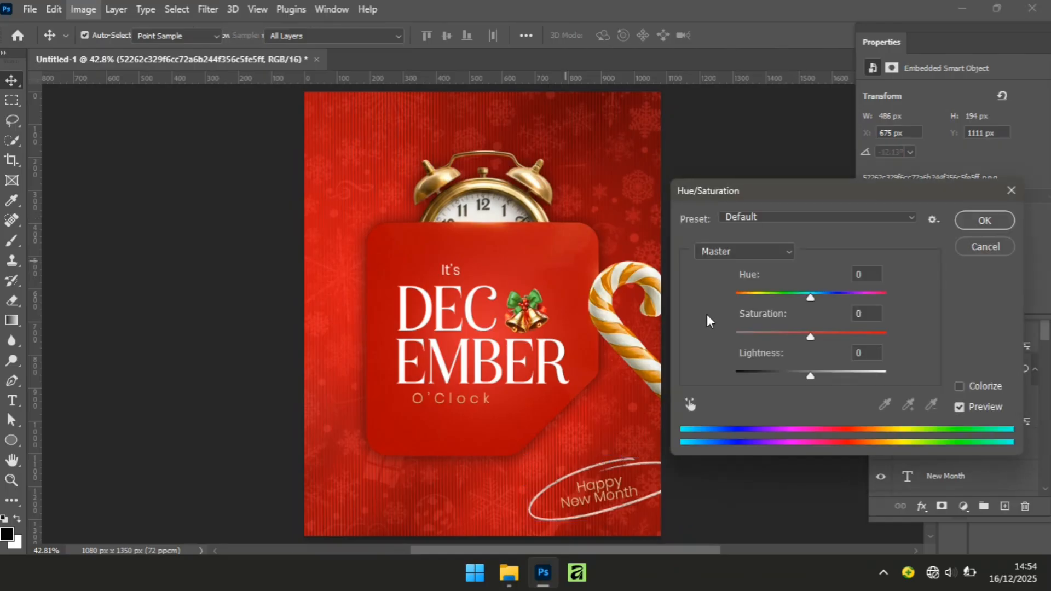
{"action": "left_click_drag", "start_coordinate": [834, 382], "coordinate": [943, 373]}
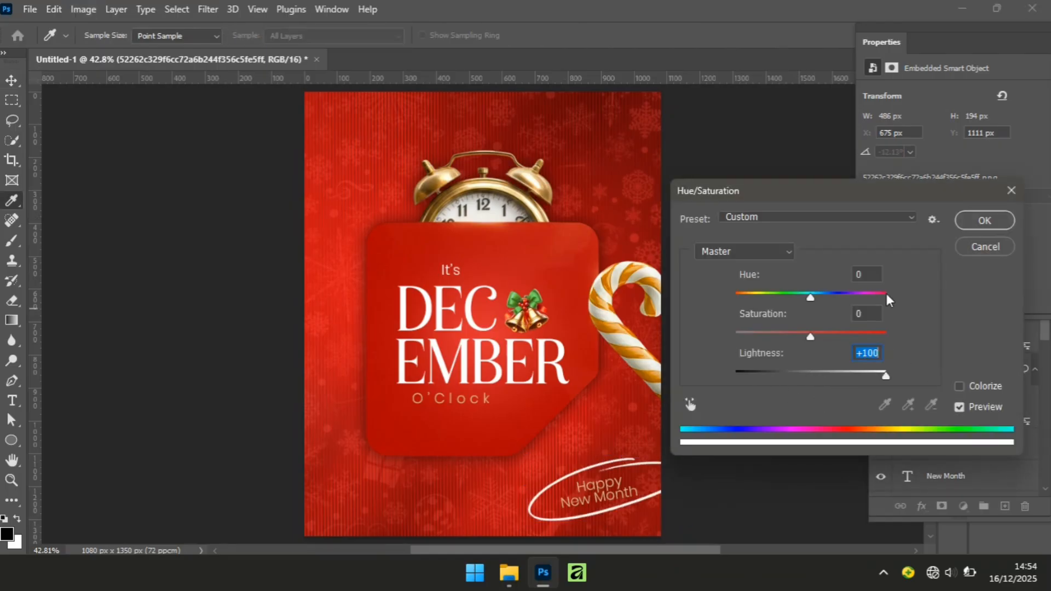
{"action": "left_click", "coordinate": [984, 221]}
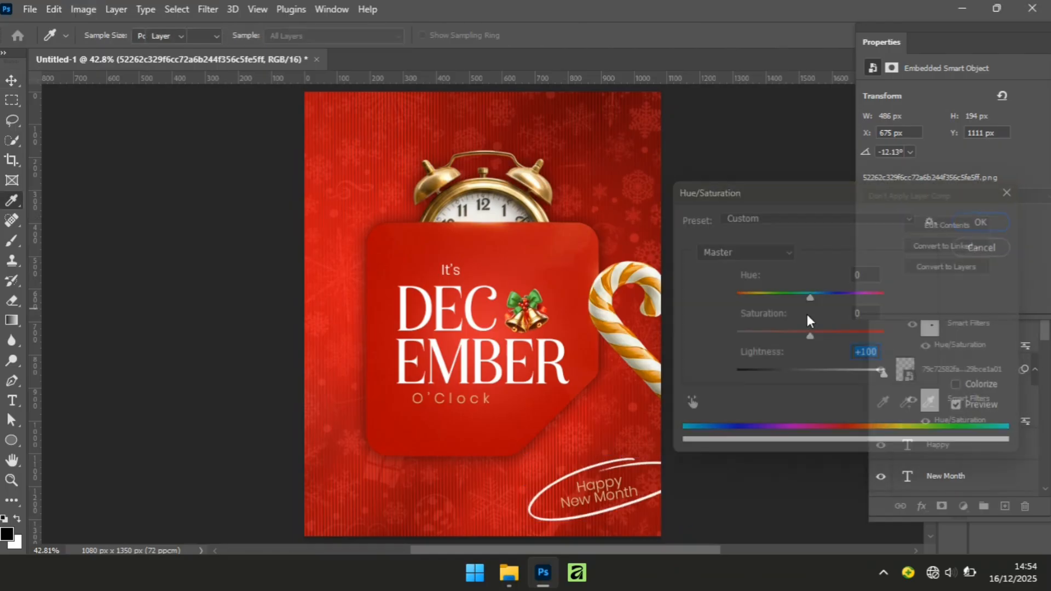
{"action": "key", "text": "v"}
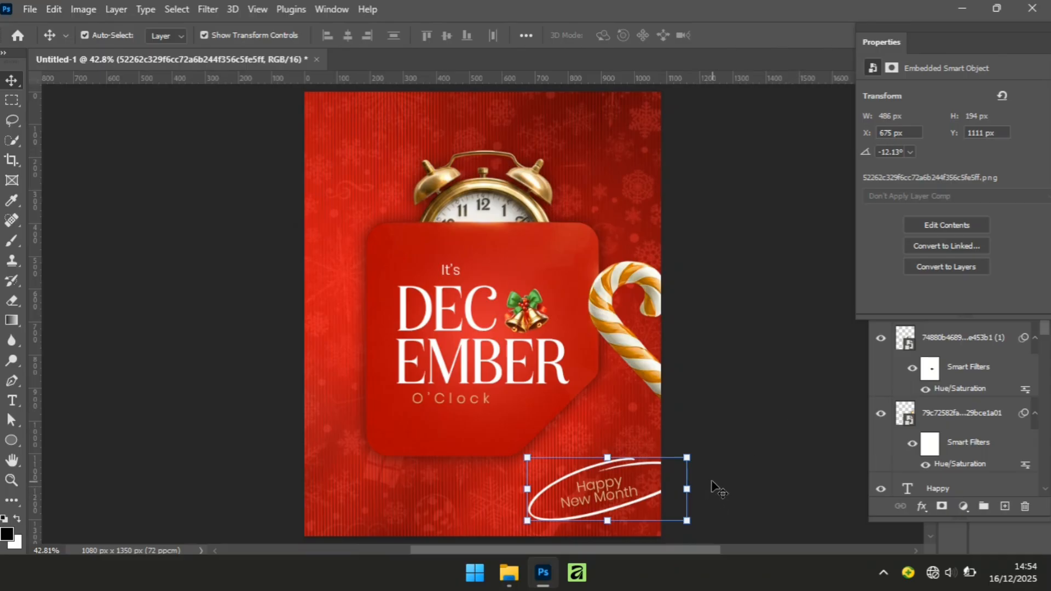
Adjust the oval's rotation to about -10.27°, scale it to about 42.8% and recentre it around the greeting
{"action": "left_click_drag", "start_coordinate": [701, 494], "coordinate": [704, 501]}
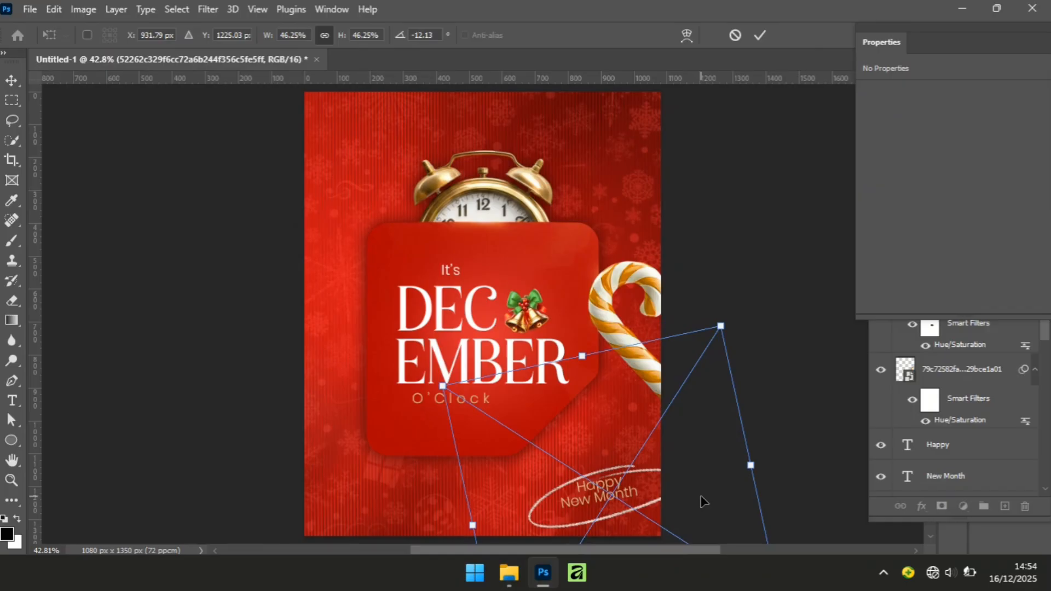
{"action": "key", "text": "ctrl+z"}
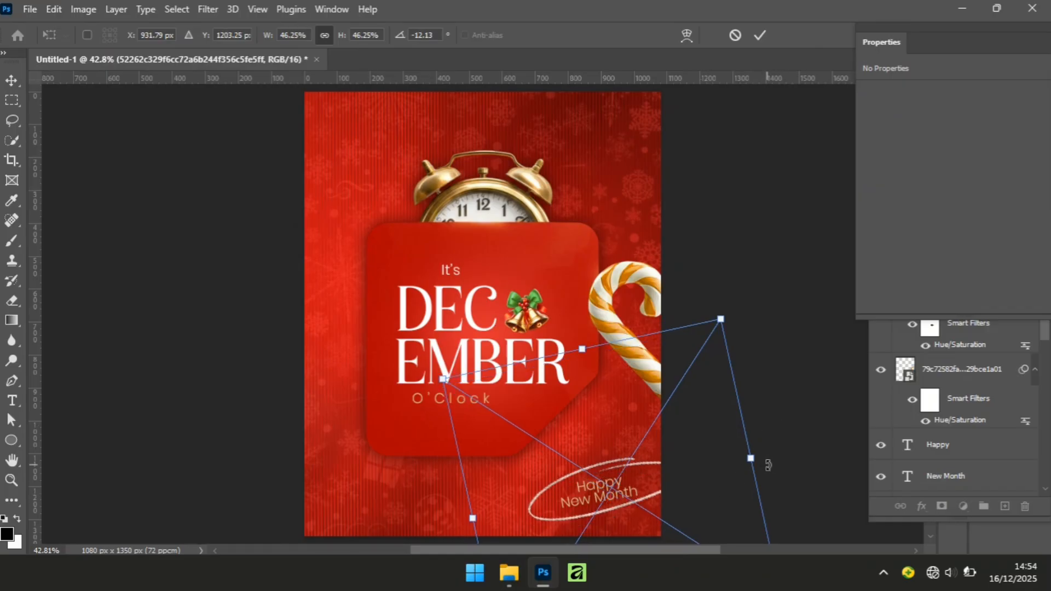
{"action": "left_click_drag", "start_coordinate": [766, 455], "coordinate": [767, 456]}
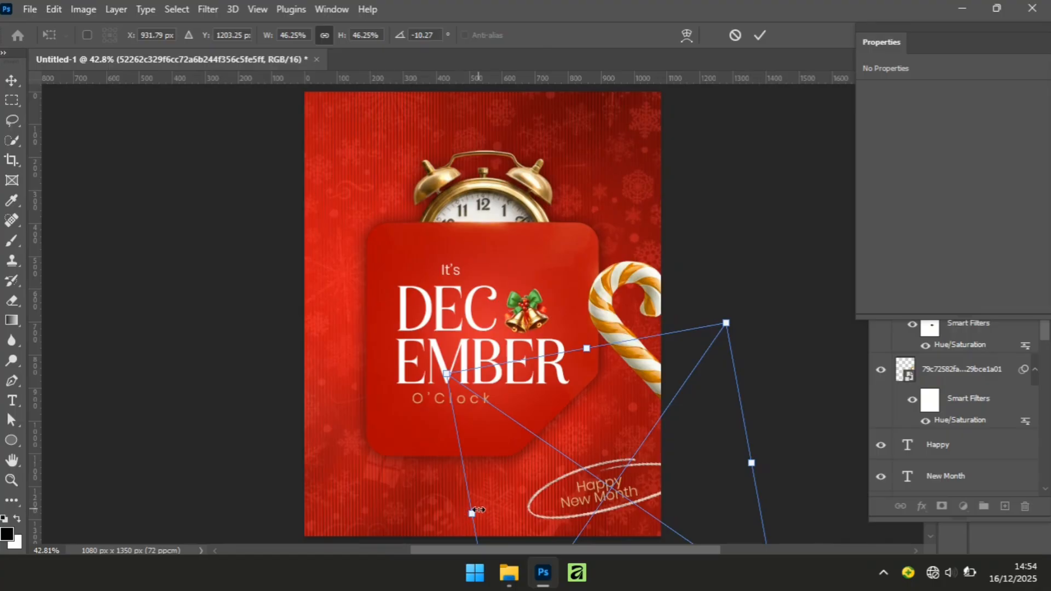
{"action": "left_click_drag", "start_coordinate": [474, 515], "coordinate": [481, 515]}
{"action": "left_click_drag", "start_coordinate": [619, 500], "coordinate": [622, 501]}
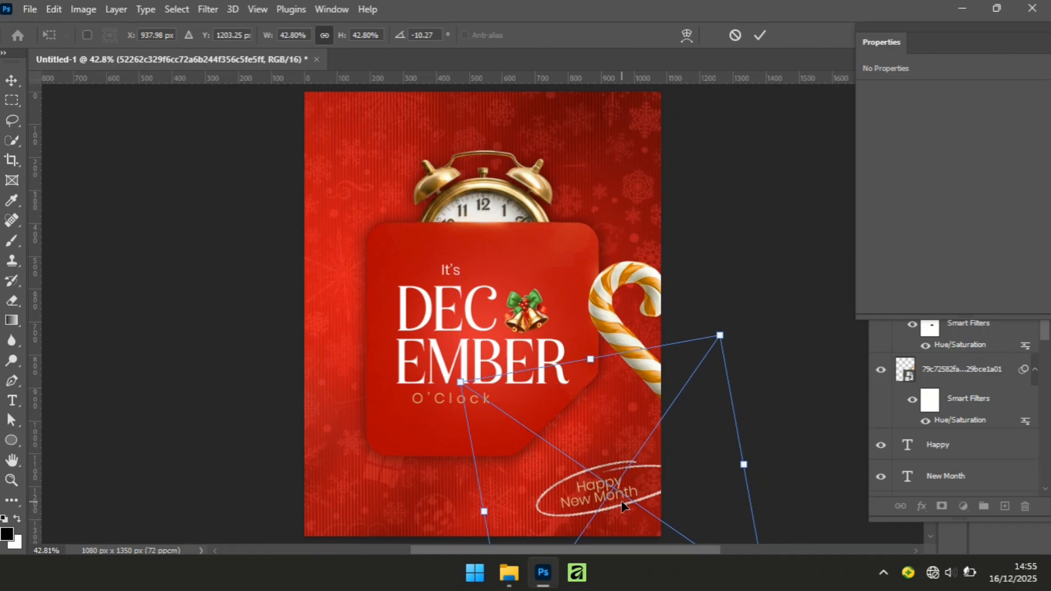
{"action": "key", "text": "Return"}
{"action": "left_click", "coordinate": [826, 362]}
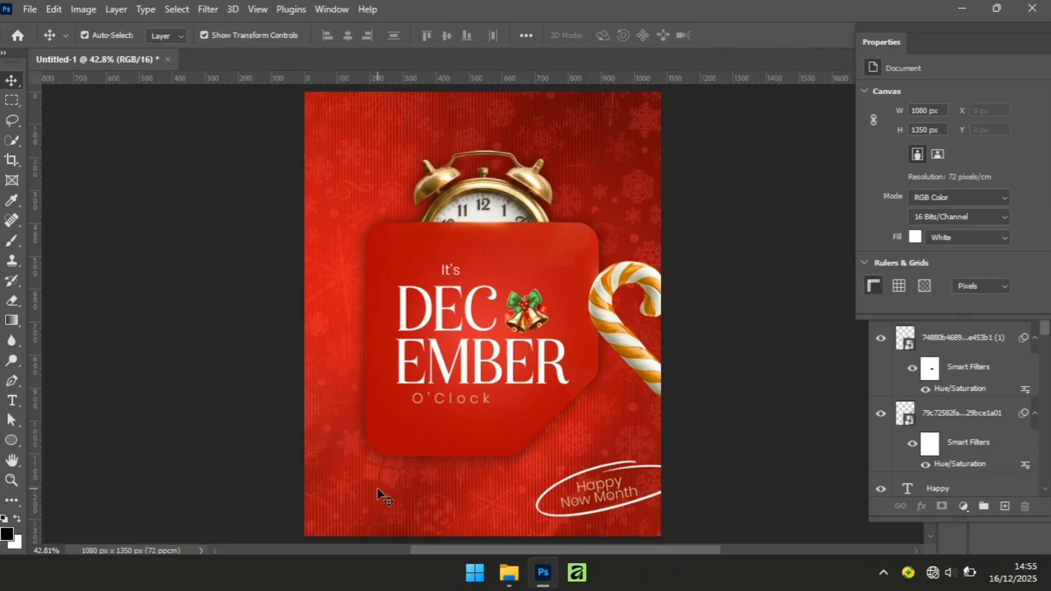
Select the oval together with the Happy and New Month texts and scale them down to about 92%
{"action": "left_click", "coordinate": [582, 473]}
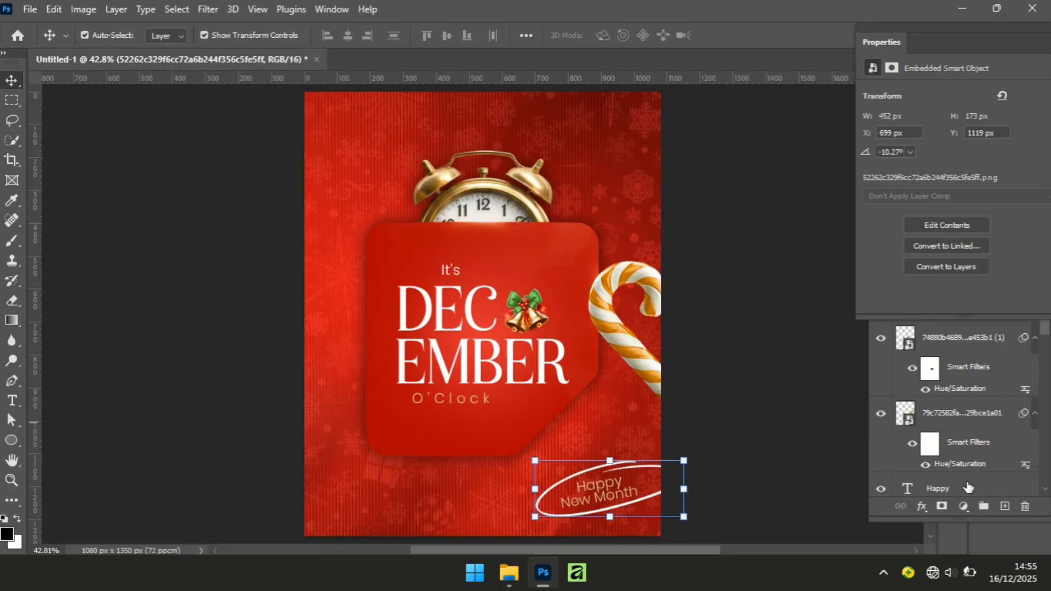
{"action": "left_click", "coordinate": [961, 488], "text": "ctrl"}
{"action": "left_click", "coordinate": [1046, 491]}
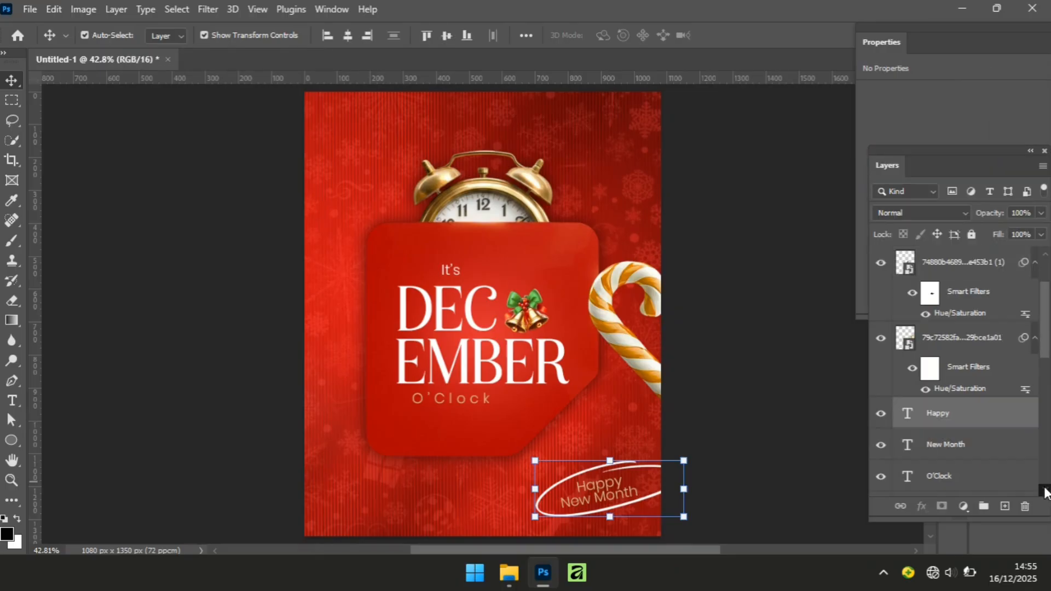
{"action": "left_click", "coordinate": [959, 450], "text": "ctrl"}
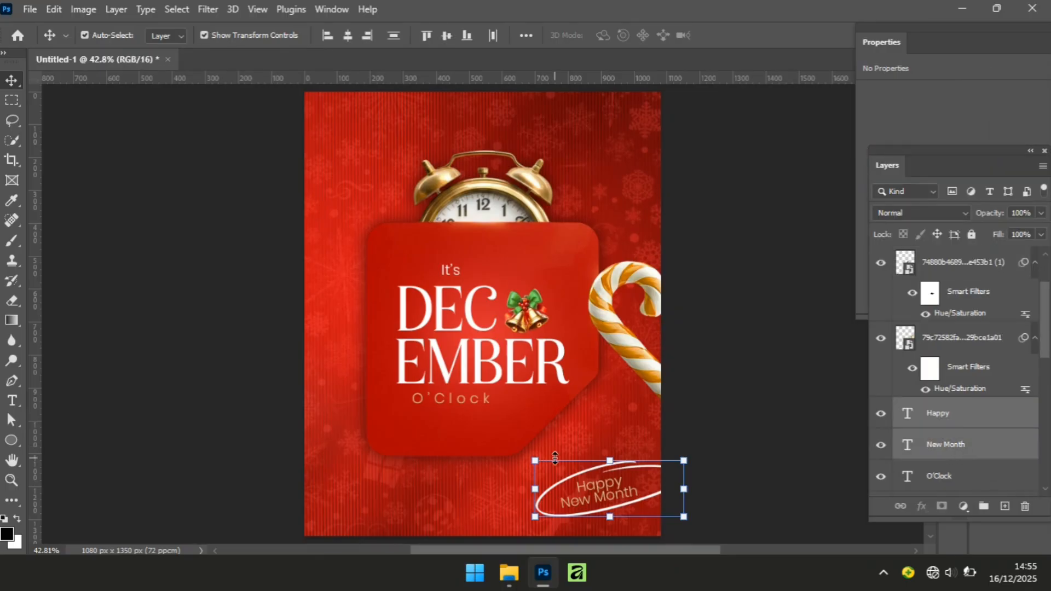
{"action": "left_click_drag", "start_coordinate": [535, 519], "coordinate": [542, 519]}
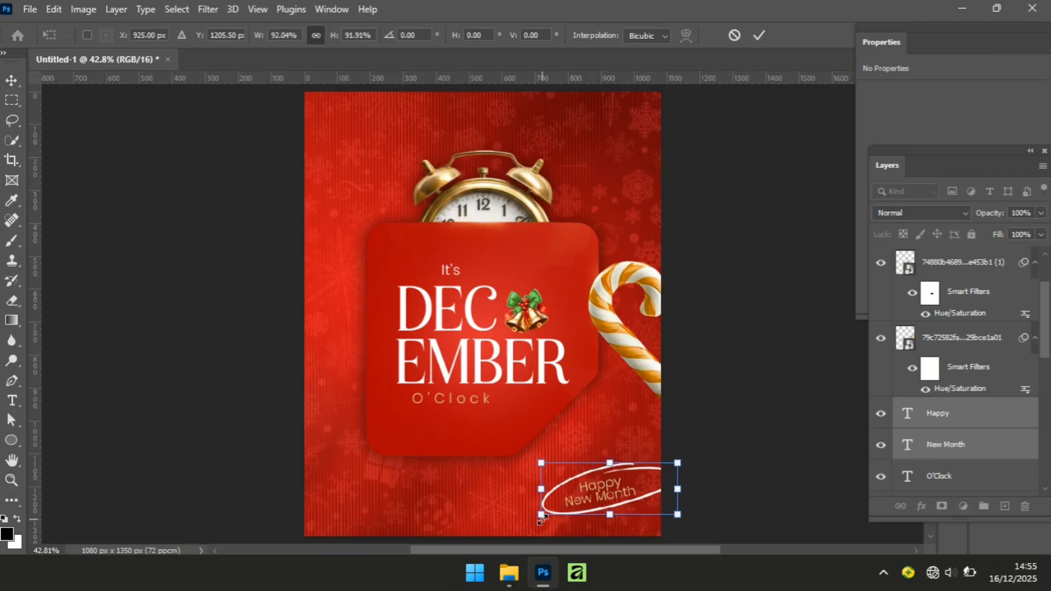
Nudge the circled greeting slightly right and up to about X 934 px, Y 1194 px and apply the transform
{"action": "key", "text": "Right"}
{"action": "key", "text": "Right"}
{"action": "key", "text": "Right"}
{"action": "key", "text": "Up"}
{"action": "key", "text": "Up"}
{"action": "key", "text": "Up"}
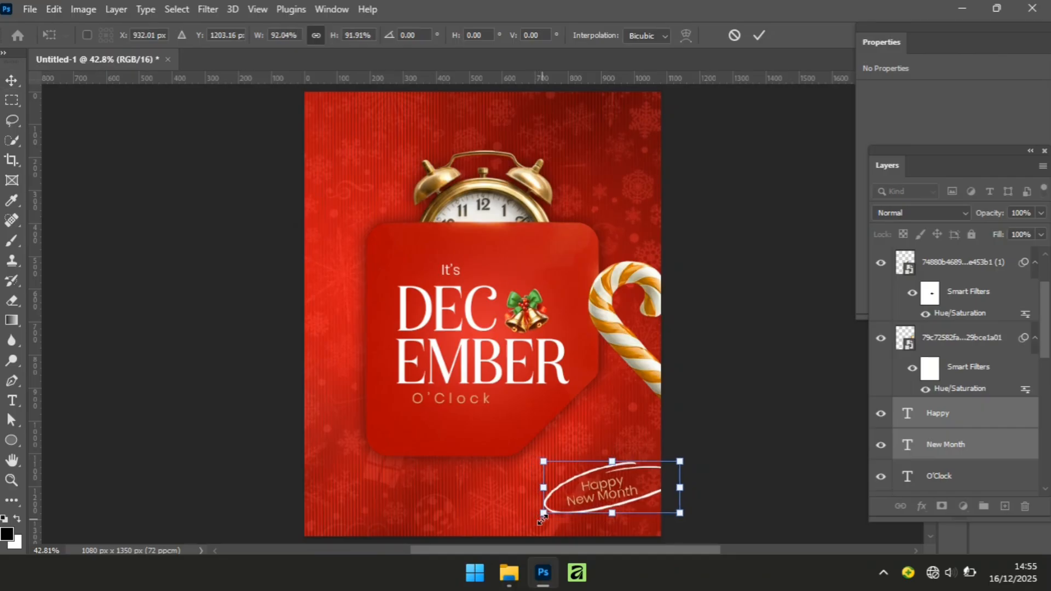
{"action": "key", "text": "Right"}
{"action": "key", "text": "Up"}
{"action": "key", "text": "Up"}
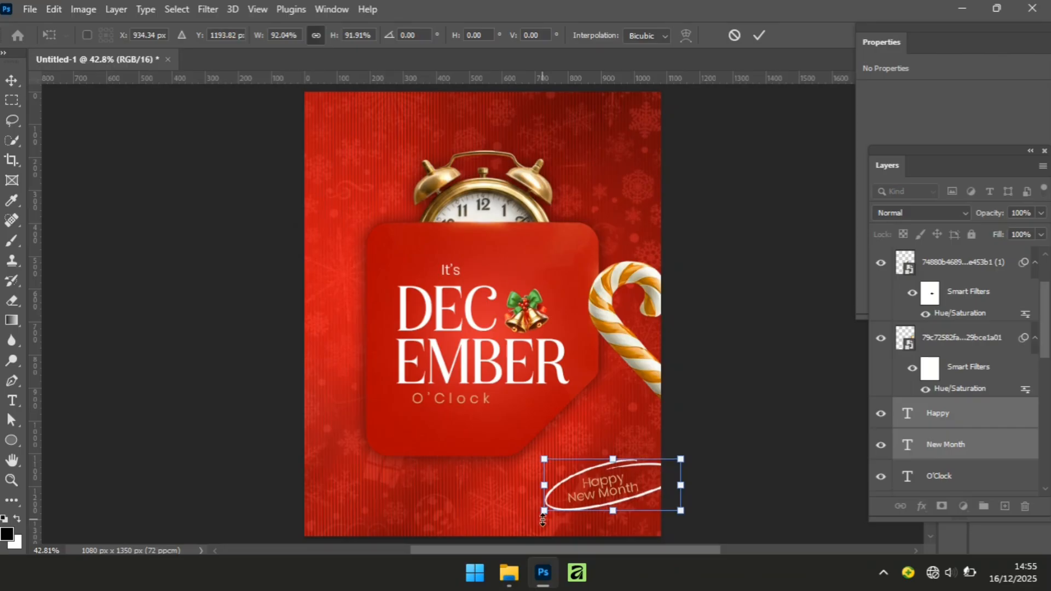
{"action": "key", "text": "Return"}
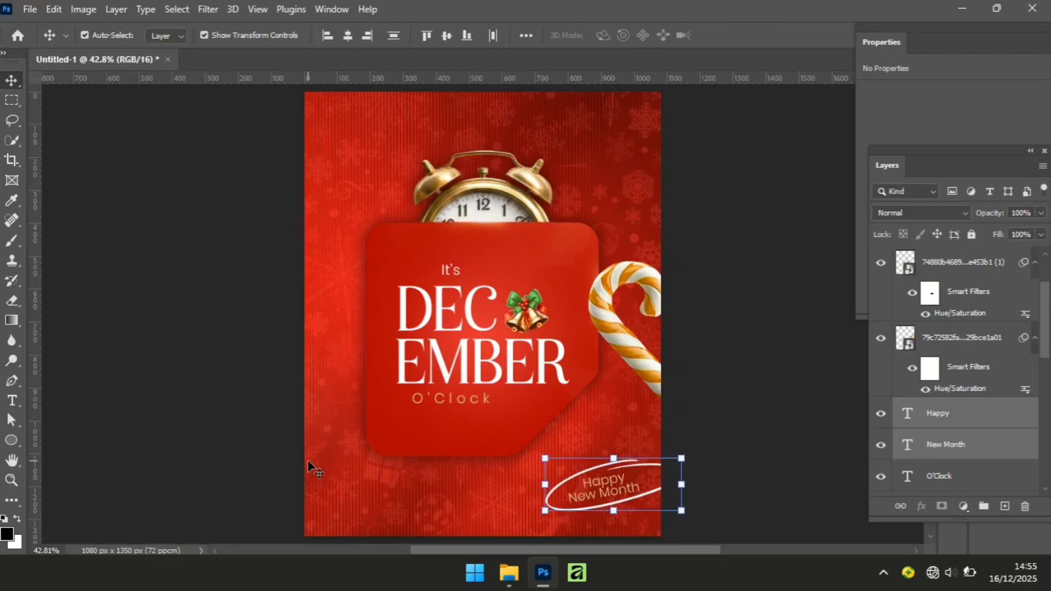
Place the gold spiral Christmas tree image from File Explorer near the flyer's bottom-left corner, rotated 20° and scaled to about 33%
{"action": "left_click", "coordinate": [219, 520]}
{"action": "left_click", "coordinate": [509, 572]}
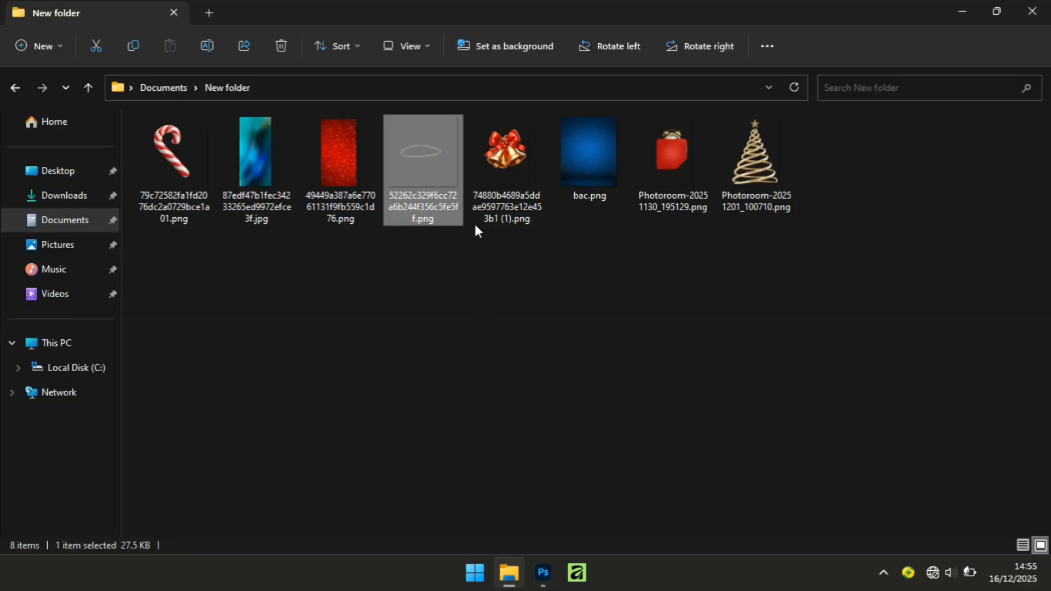
{"action": "left_click_drag", "start_coordinate": [746, 178], "coordinate": [331, 441]}
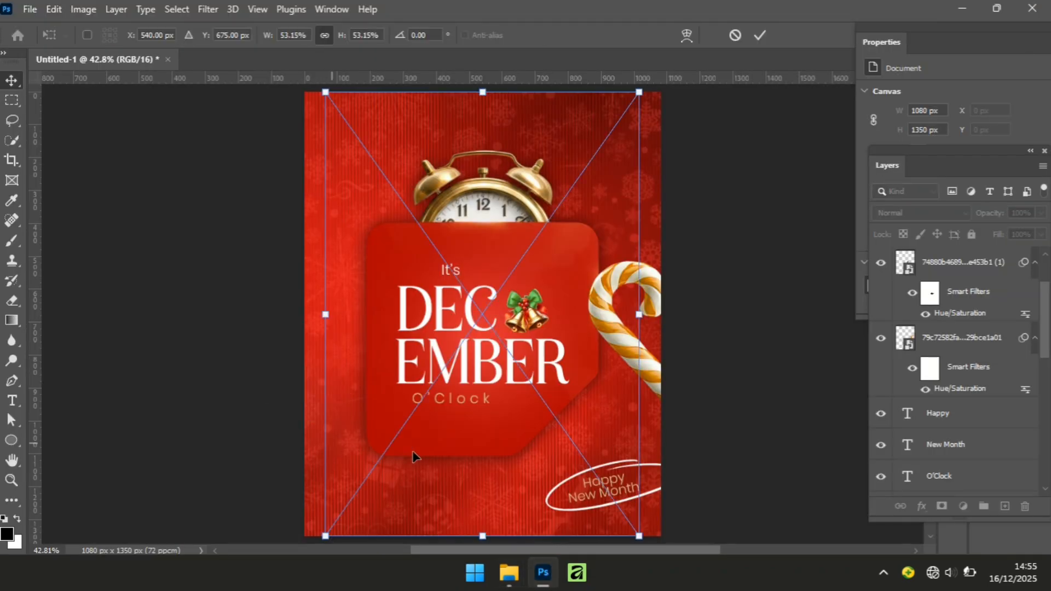
{"action": "left_click_drag", "start_coordinate": [661, 313], "coordinate": [654, 372]}
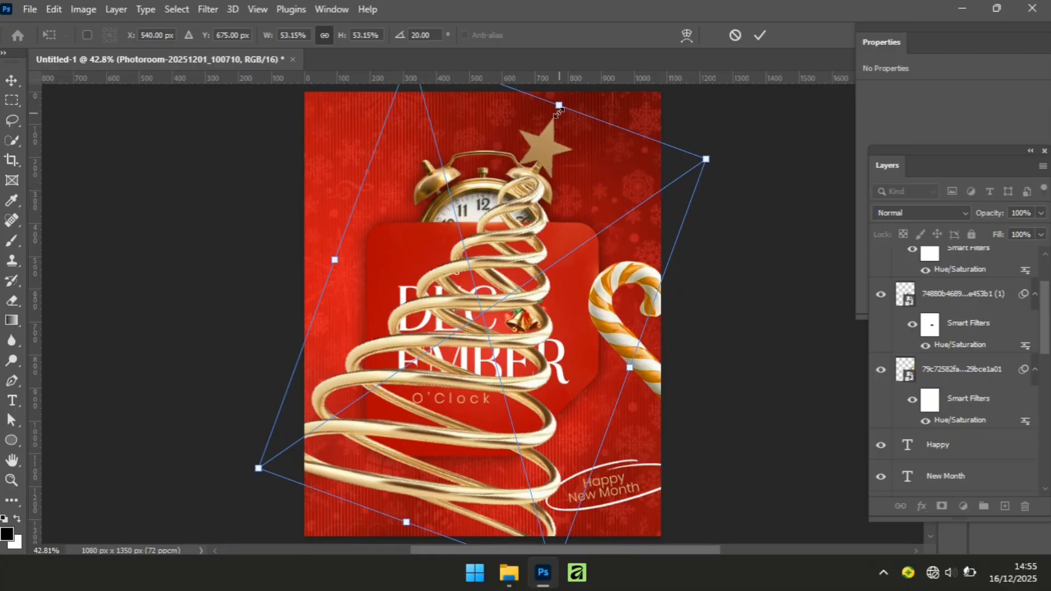
{"action": "left_click_drag", "start_coordinate": [559, 110], "coordinate": [542, 197]}
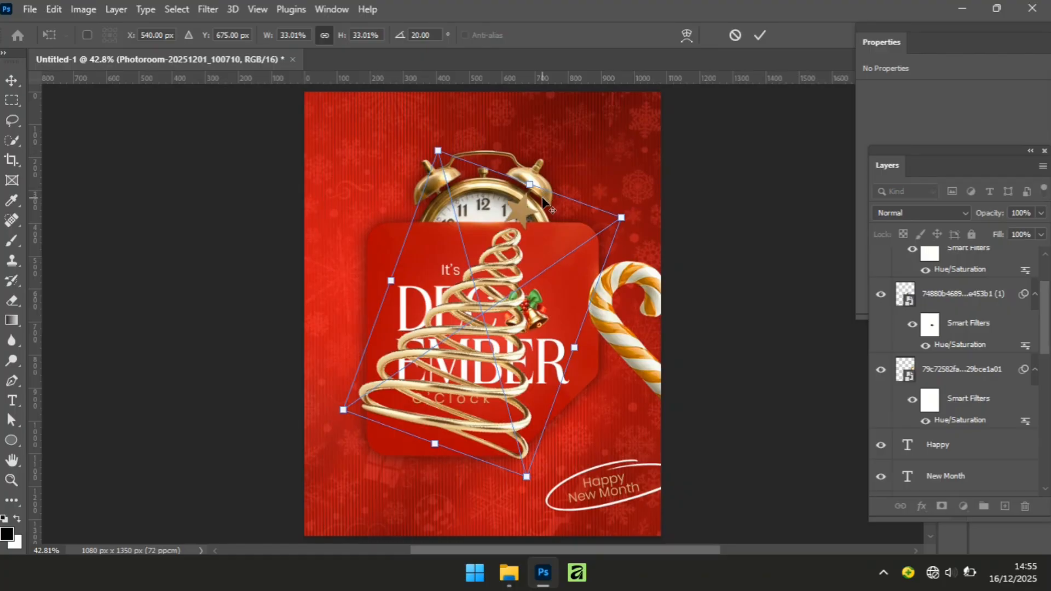
{"action": "left_click_drag", "start_coordinate": [475, 342], "coordinate": [346, 448]}
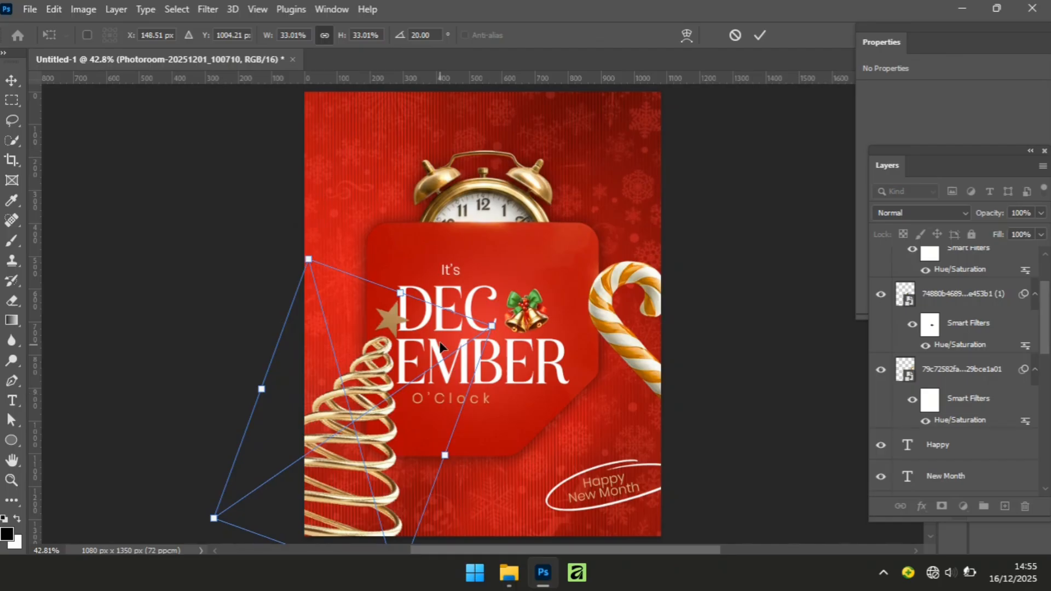
Shrink the gold tree to about 490 x 680 px, tilt it about 23.8° and tuck it into the flyer's bottom-left corner
{"action": "left_click_drag", "start_coordinate": [491, 327], "coordinate": [462, 348]}
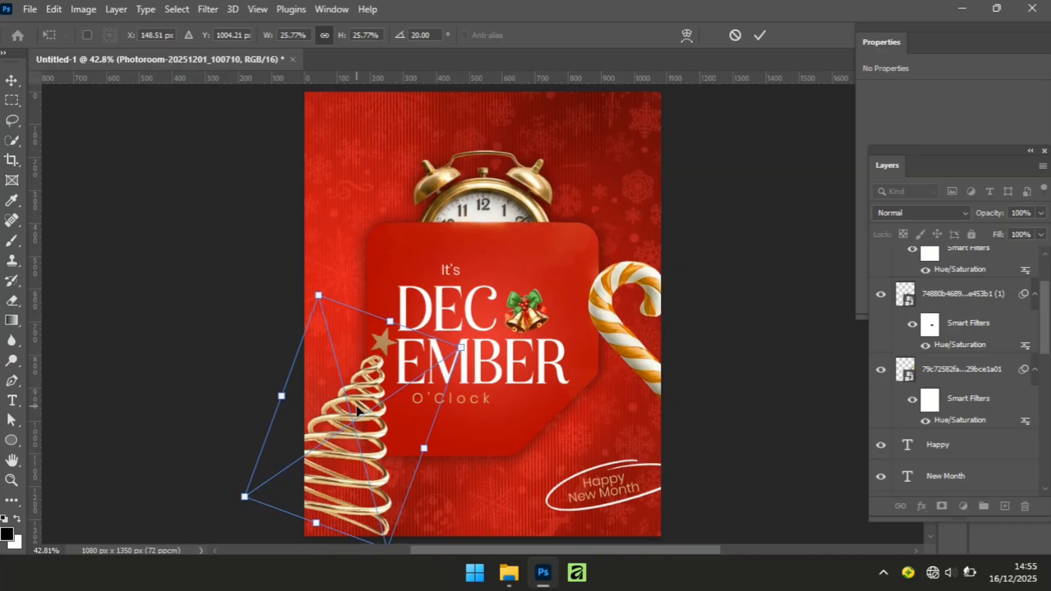
{"action": "left_click_drag", "start_coordinate": [357, 411], "coordinate": [334, 430]}
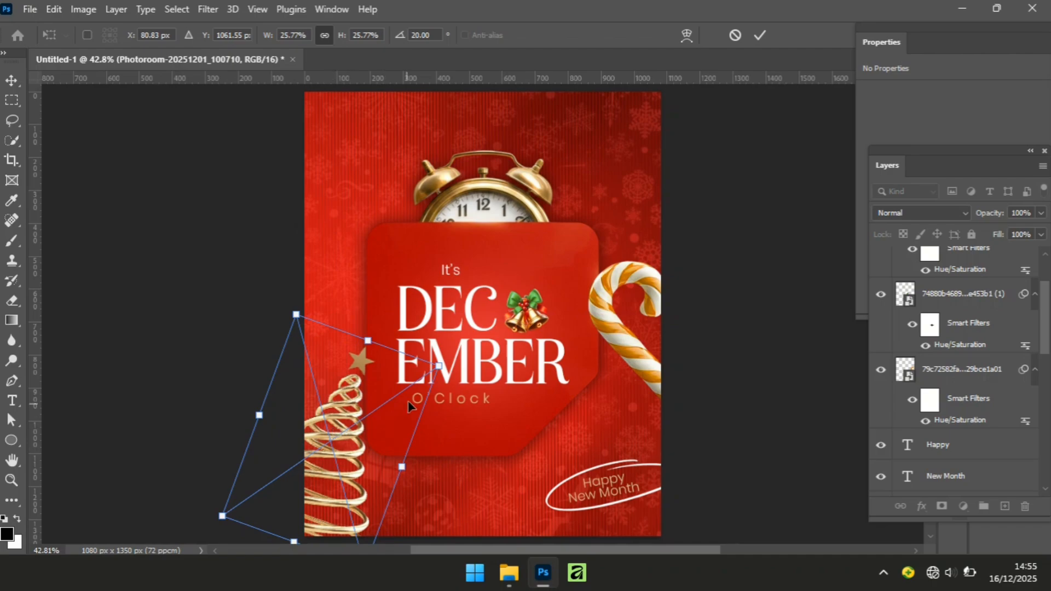
{"action": "left_click_drag", "start_coordinate": [451, 350], "coordinate": [457, 360]}
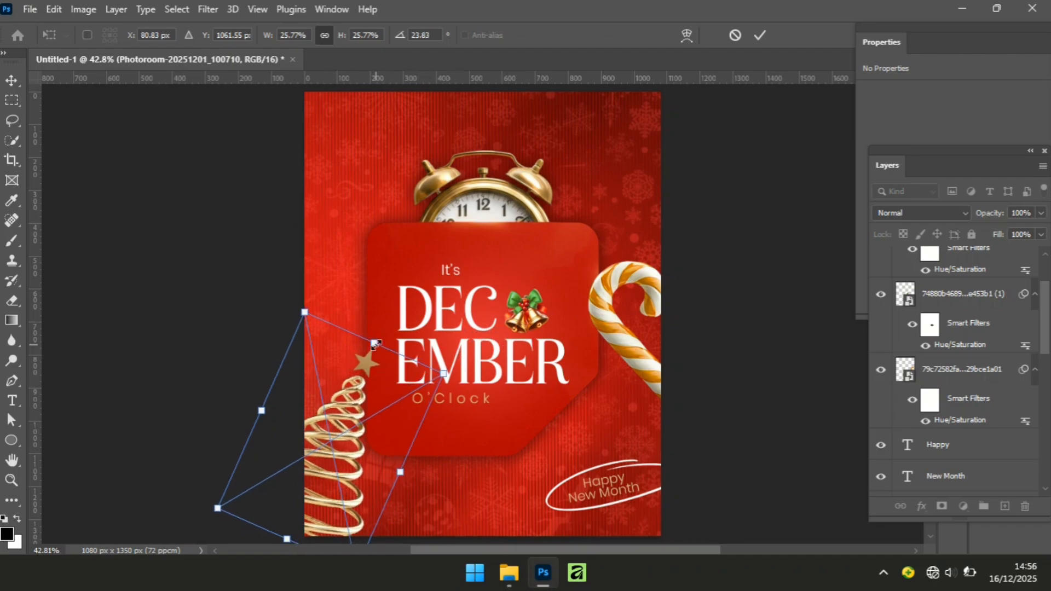
{"action": "left_click_drag", "start_coordinate": [375, 343], "coordinate": [387, 337]}
{"action": "key", "text": "Return"}
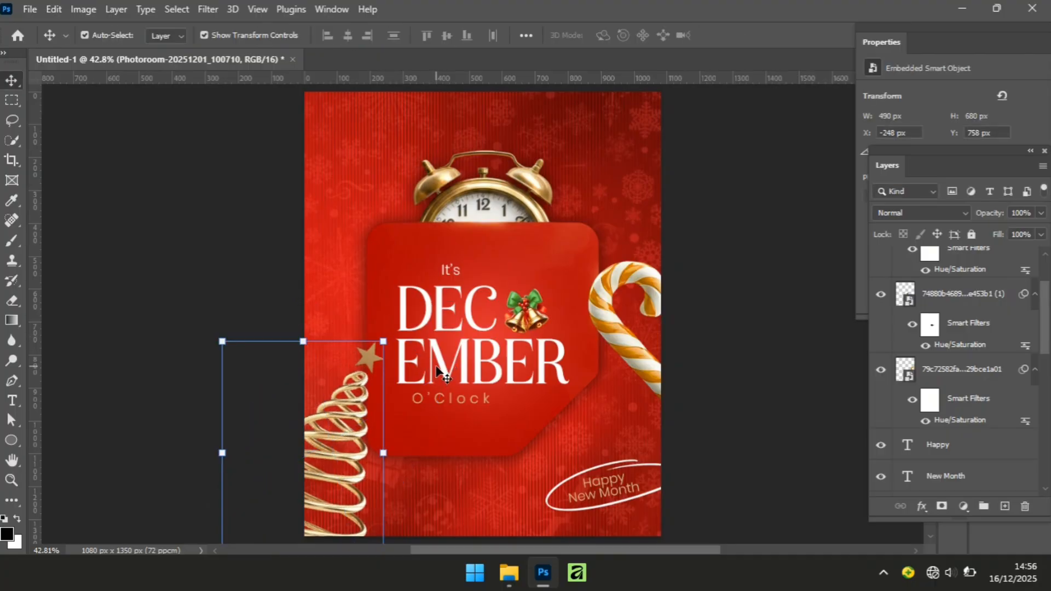
Apply a Motion Blur filter to the gold Christmas tree at a 0° angle with a distance of about 32 px
{"action": "left_click", "coordinate": [210, 10]}
{"action": "mouse_move", "coordinate": [321, 199]}
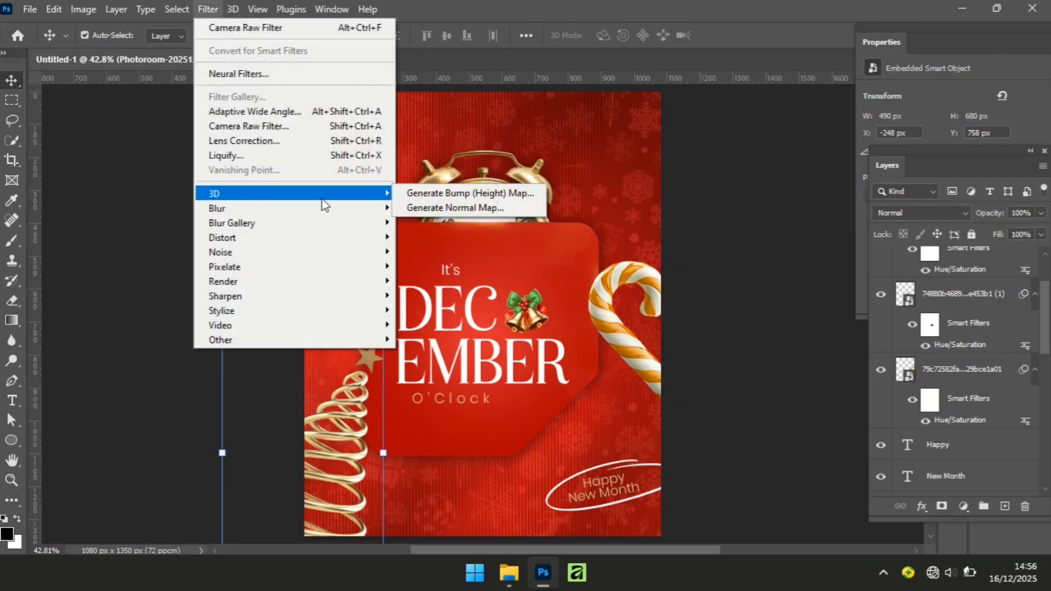
{"action": "mouse_move", "coordinate": [372, 209]}
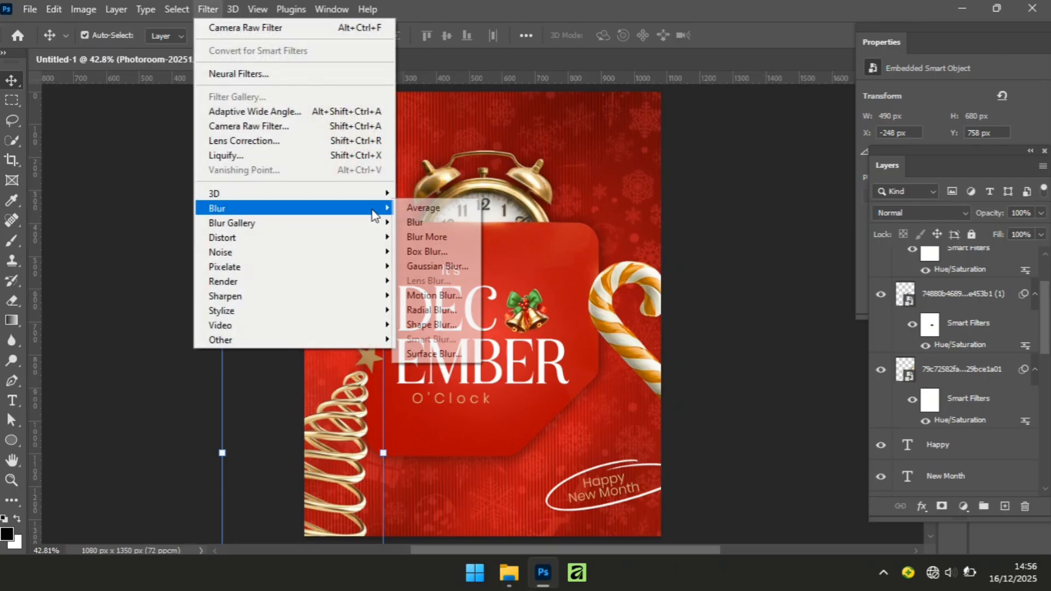
{"action": "left_click", "coordinate": [453, 299]}
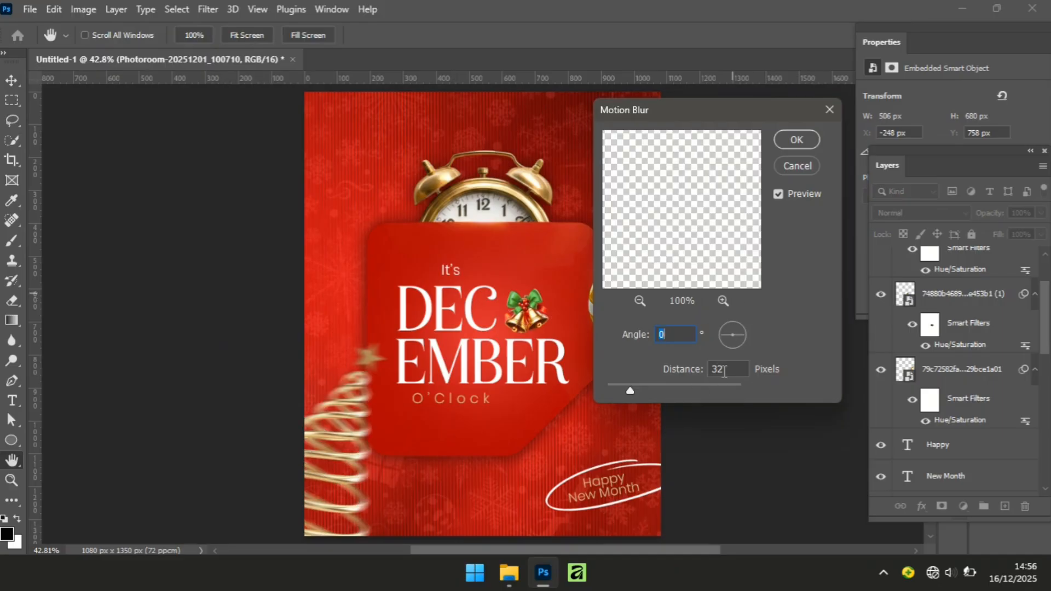
{"action": "type", "text": "1"}
{"action": "left_click", "coordinate": [793, 144]}
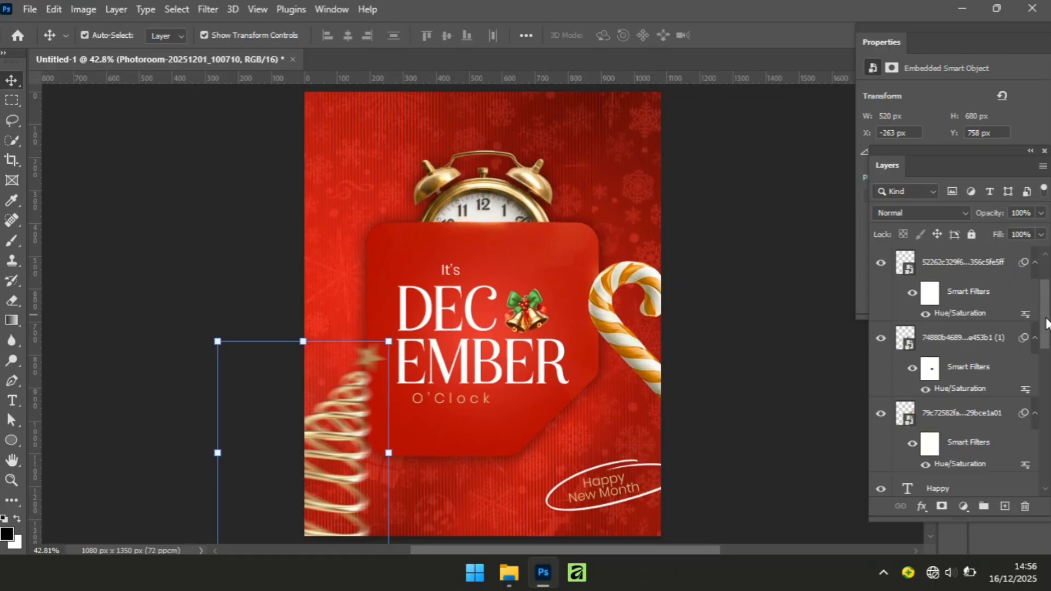
Select the gold tree's Motion Blur filter mask and set up the Brush tool with black foreground and a 200 px size
{"action": "left_click_drag", "start_coordinate": [1047, 266], "coordinate": [1046, 243]}
{"action": "left_click", "coordinate": [929, 293]}
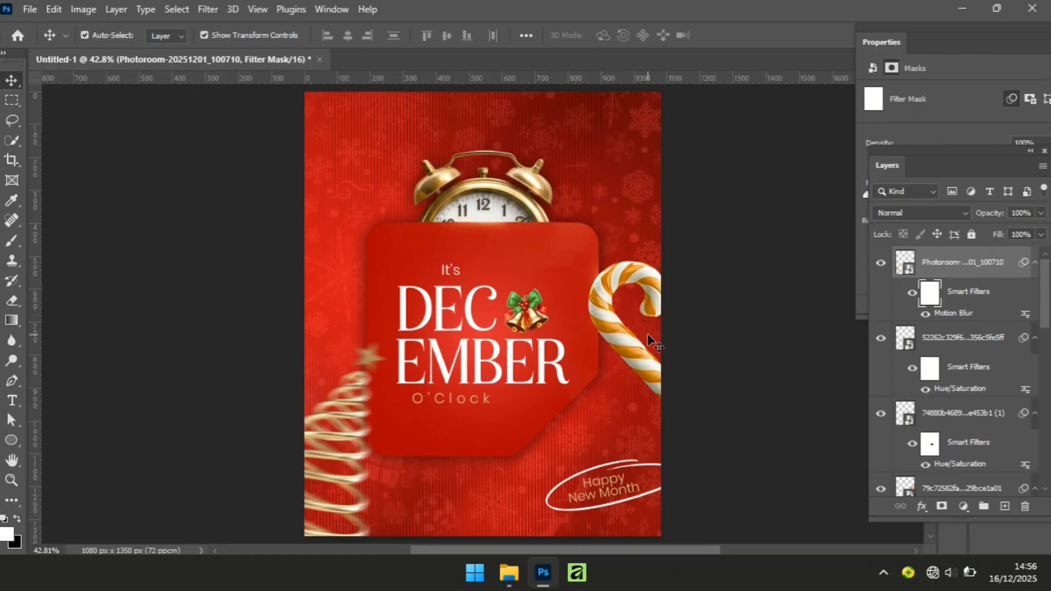
{"action": "key", "text": "b"}
{"action": "key", "text": "x"}
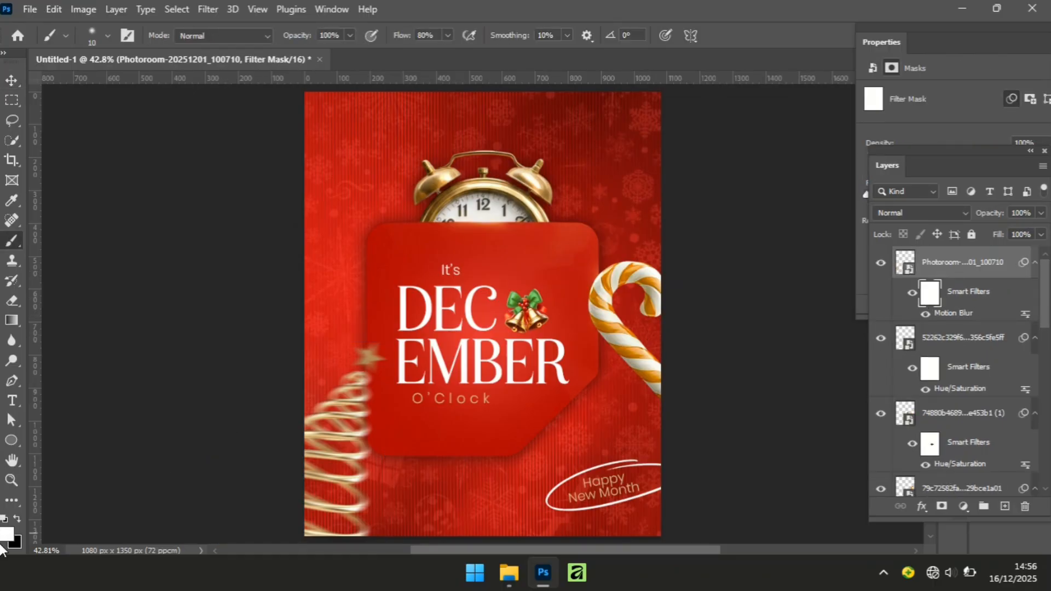
{"action": "left_click", "coordinate": [21, 520]}
{"action": "key", "text": "bracketright"}
{"action": "key", "text": "bracketright"}
{"action": "key", "text": "bracketright"}
{"action": "key", "text": "bracketright"}
{"action": "key", "text": "bracketright"}
{"action": "key", "text": "bracketright"}
{"action": "key", "text": "bracketright"}
{"action": "key", "text": "bracketright"}
{"action": "key", "text": "bracketright"}
{"action": "key", "text": "bracketright"}
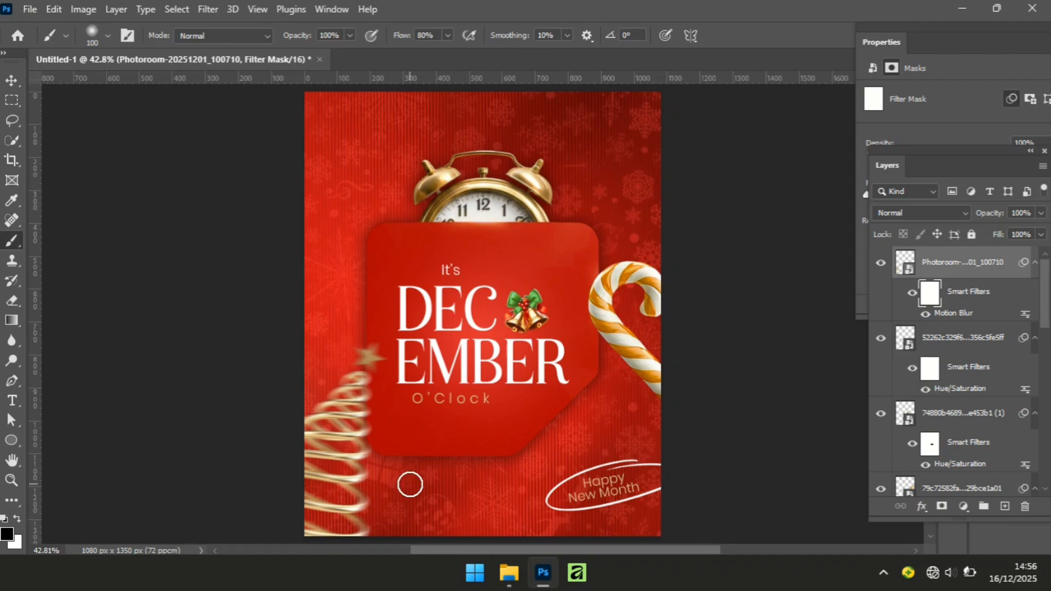
{"action": "key", "text": "bracketright"}
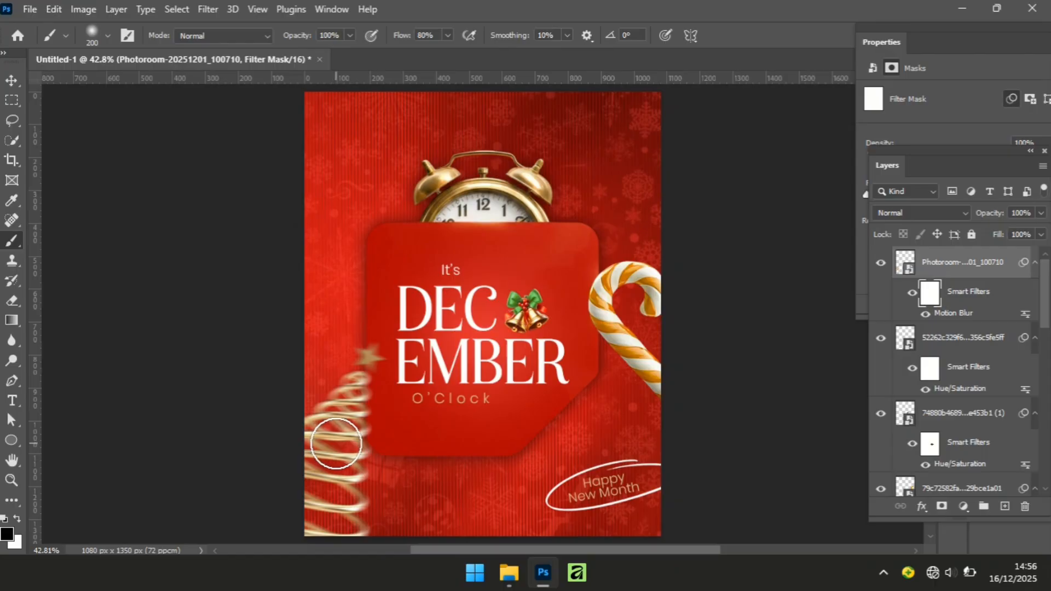
Paint black over the tree's inner spirals on the filter mask with a 125 px brush to reduce the motion blur there, and deselect the layer
{"action": "left_click", "coordinate": [335, 452]}
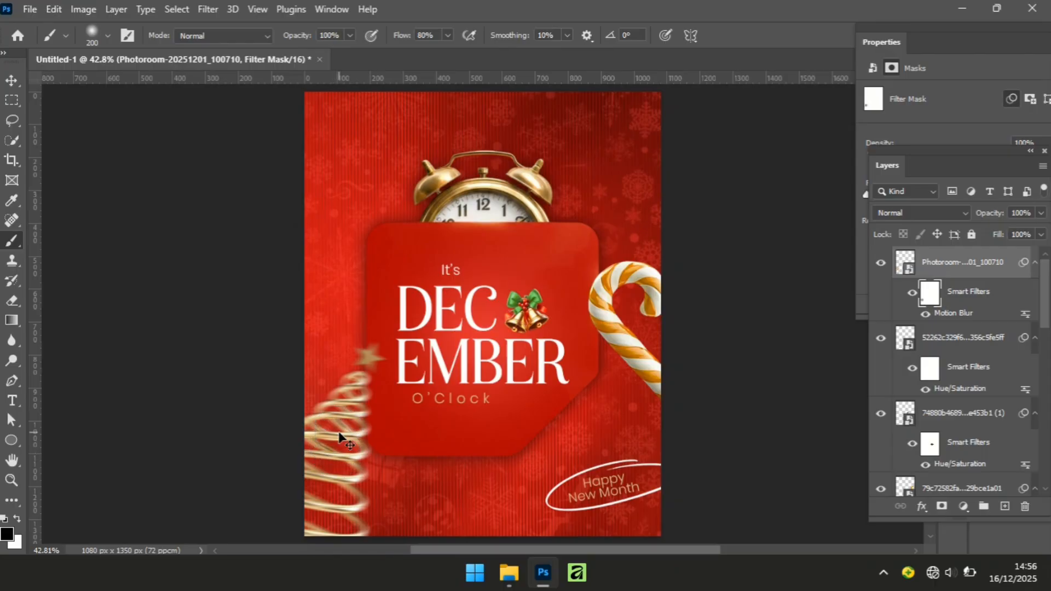
{"action": "key", "text": "bracketleft"}
{"action": "key", "text": "bracketleft"}
{"action": "key", "text": "bracketleft"}
{"action": "mouse_move", "coordinate": [339, 433]}
{"action": "left_mouse_down"}
{"action": "mouse_move", "coordinate": [319, 526]}
{"action": "mouse_move", "coordinate": [328, 534]}
{"action": "left_mouse_up"}
{"action": "left_click_drag", "start_coordinate": [329, 441], "coordinate": [355, 390]}
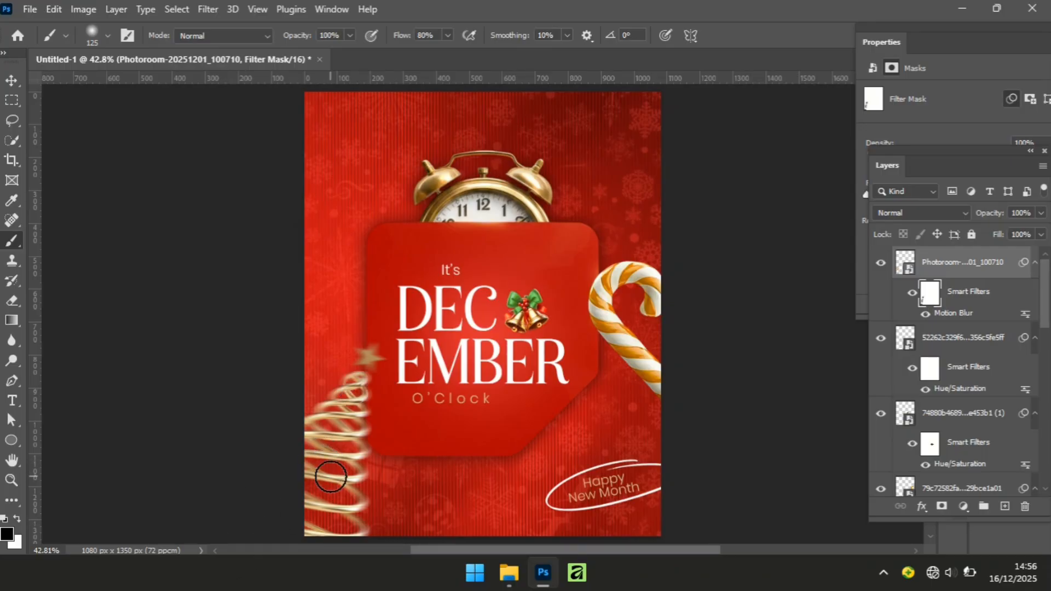
{"action": "key", "text": "v"}
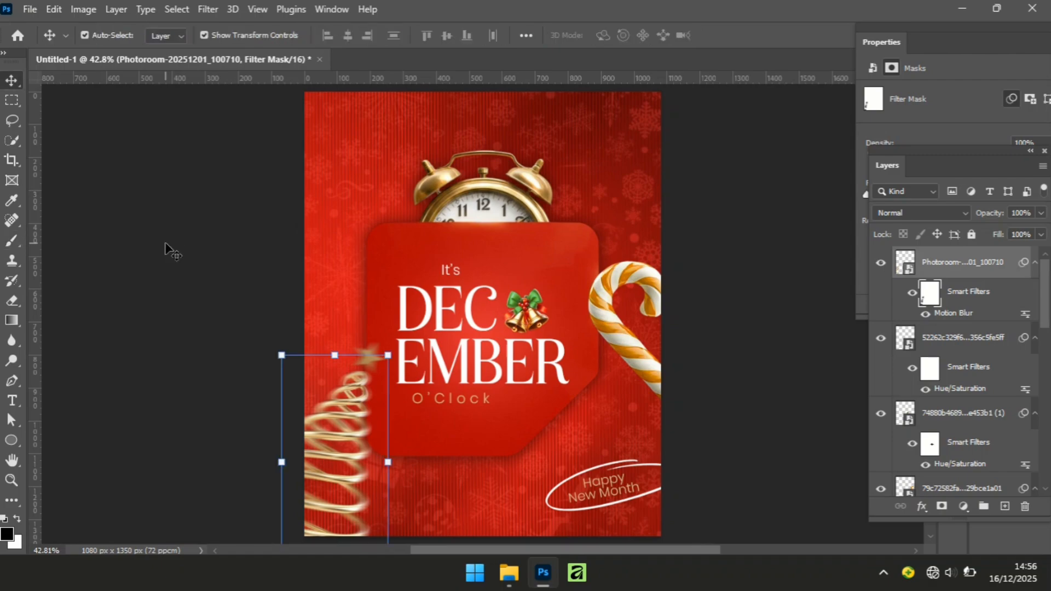
{"action": "left_click", "coordinate": [964, 285]}
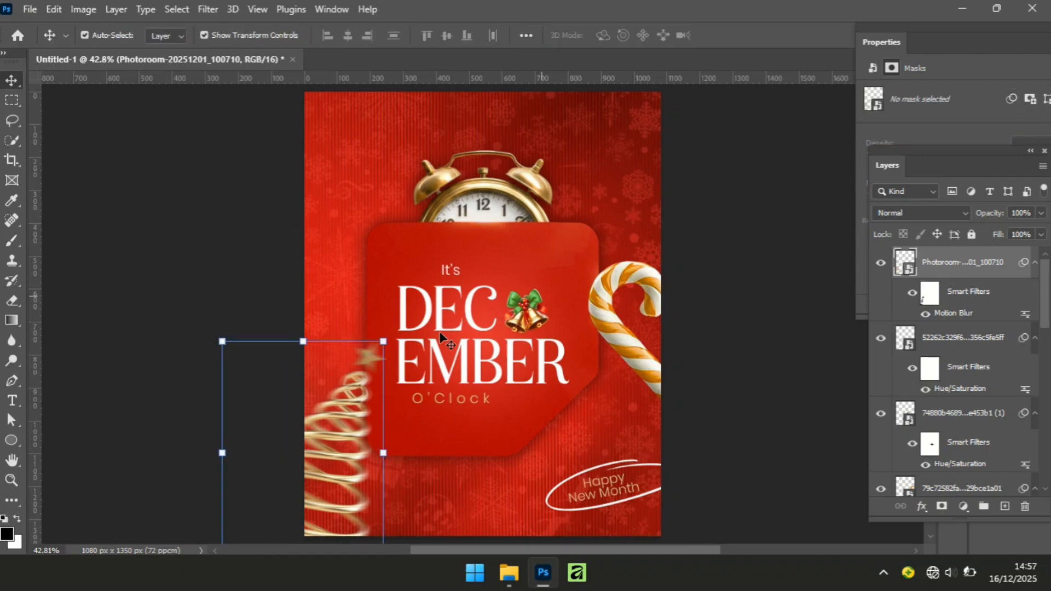
{"action": "left_click", "coordinate": [112, 353]}
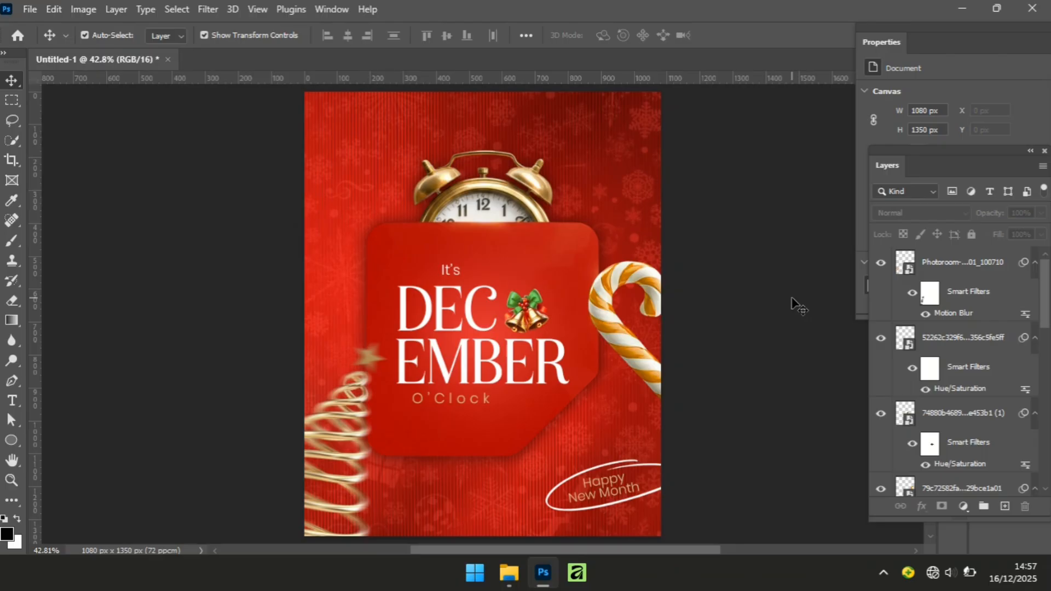
{"action": "right_click", "coordinate": [551, 395]}
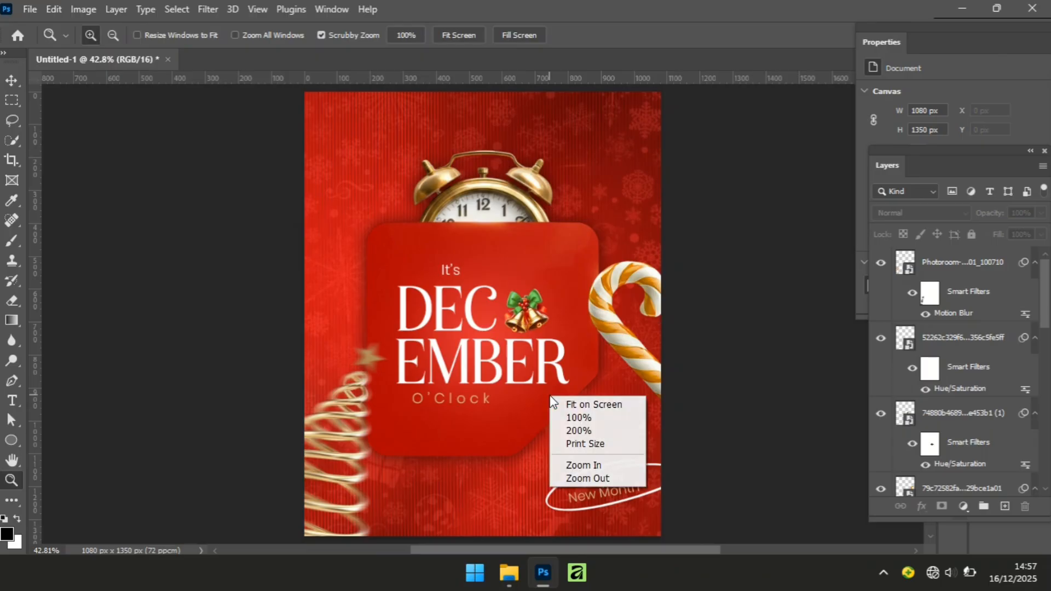
{"action": "left_click", "coordinate": [590, 404]}
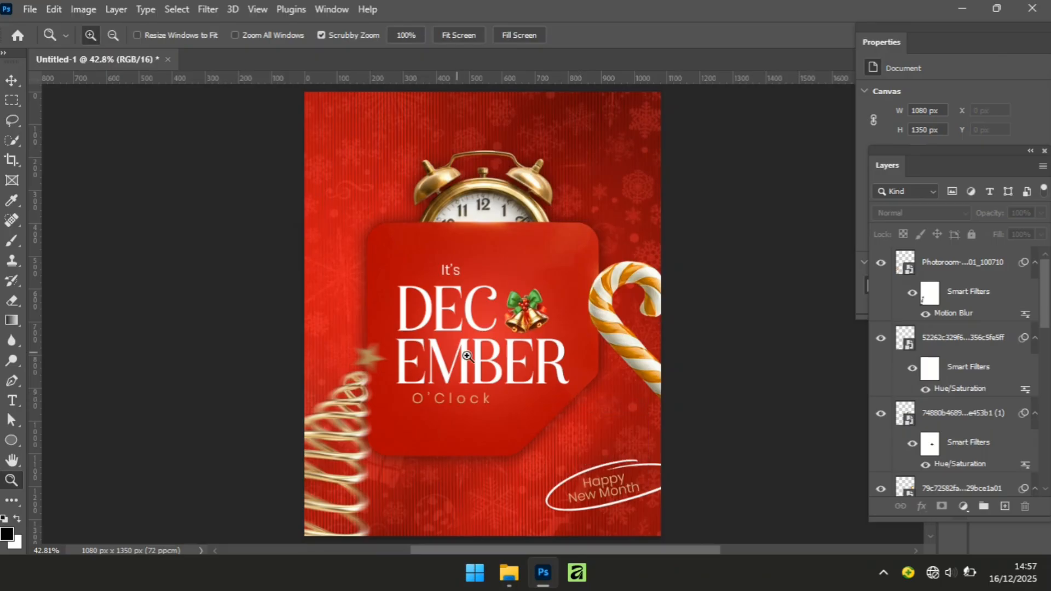
{"action": "left_click_drag", "start_coordinate": [467, 356], "coordinate": [462, 343]}
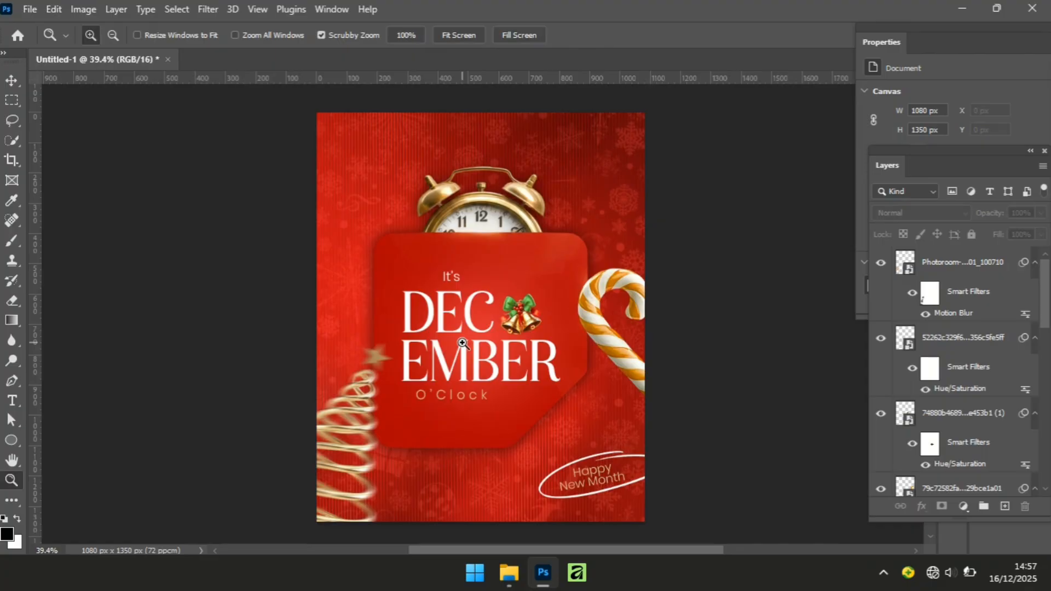
{"action": "key", "text": "v"}
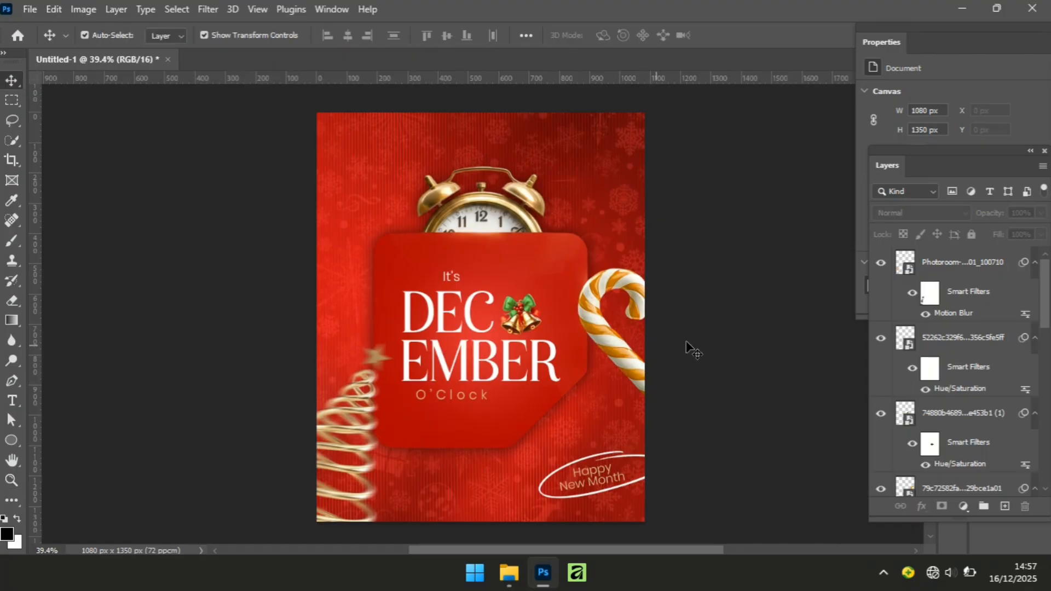